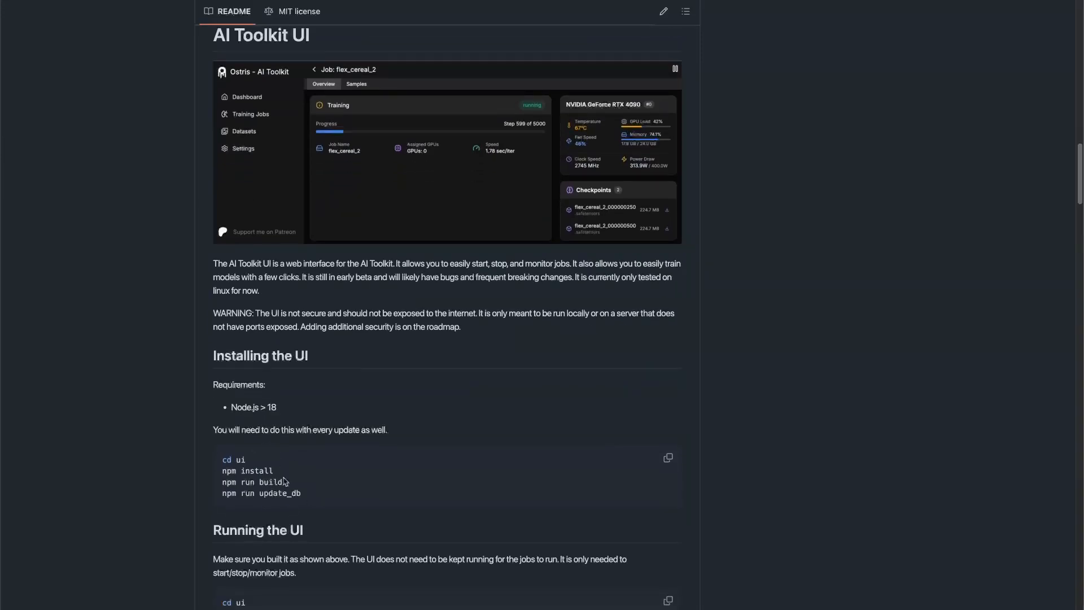
# - Review the README's AI Toolkit UI section, including the requirements and commands for installing the UI
pyautogui.scroll(1, 380, 475)
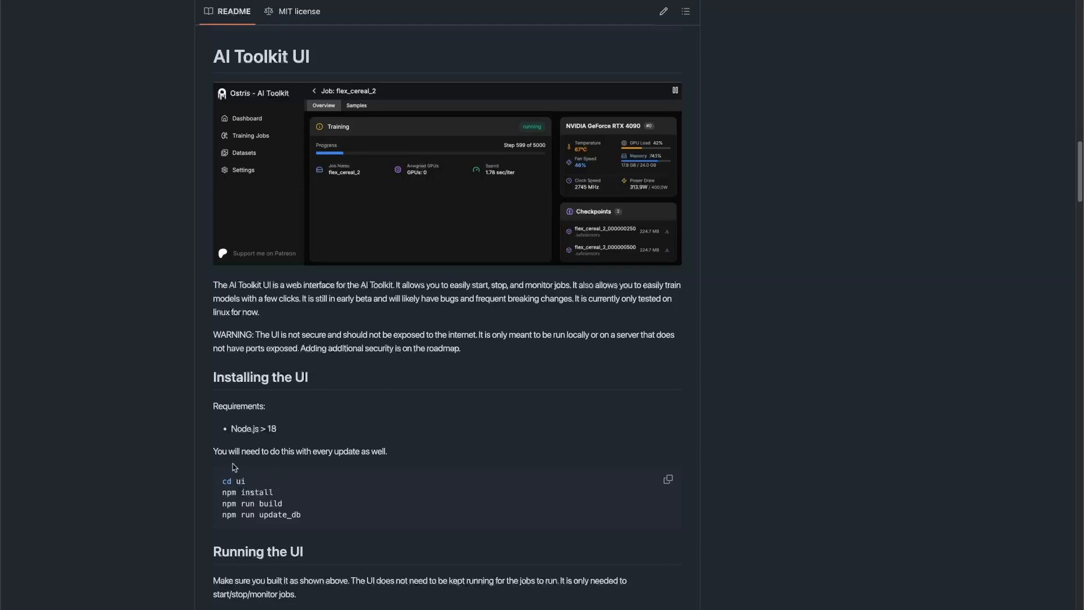
pyautogui.scroll(1, 337, 513)
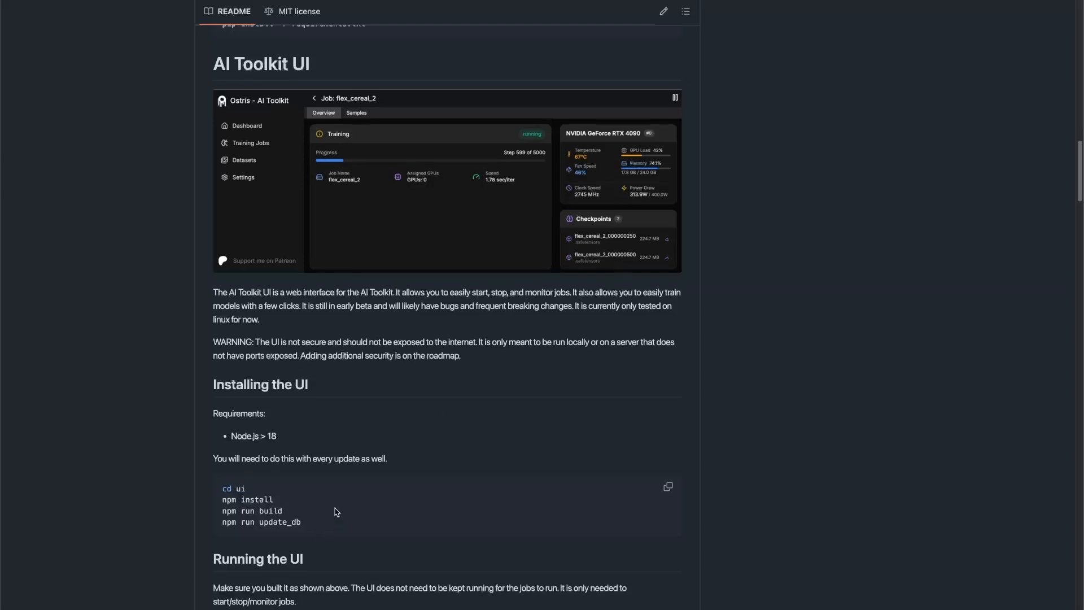
pyautogui.scroll(3, 337, 512)
pyautogui.scroll(-1, 363, 442)
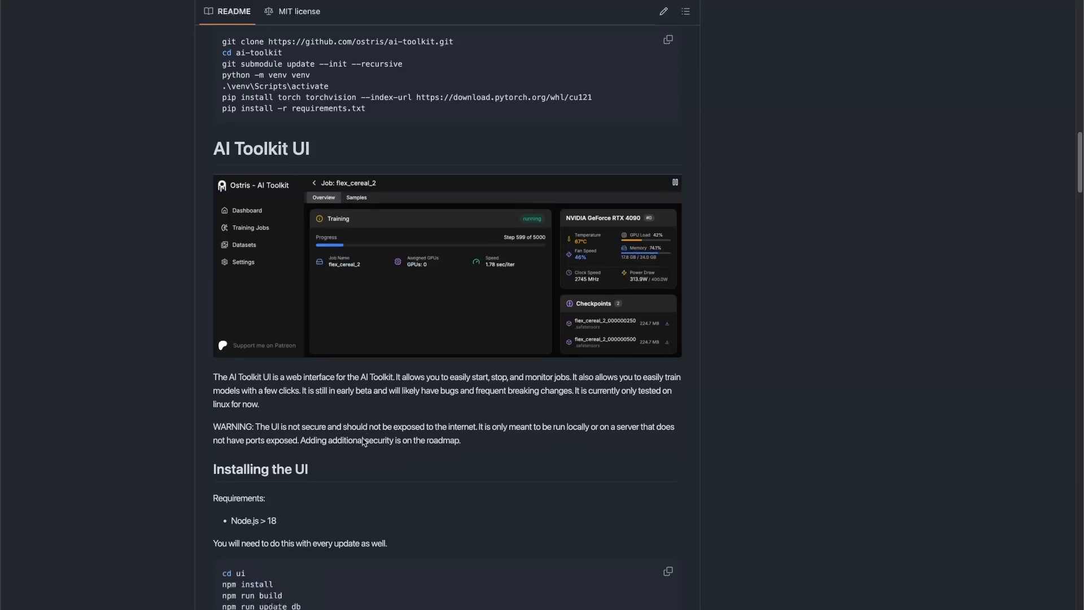
pyautogui.scroll(-4, 363, 442)
pyautogui.scroll(3, 364, 443)
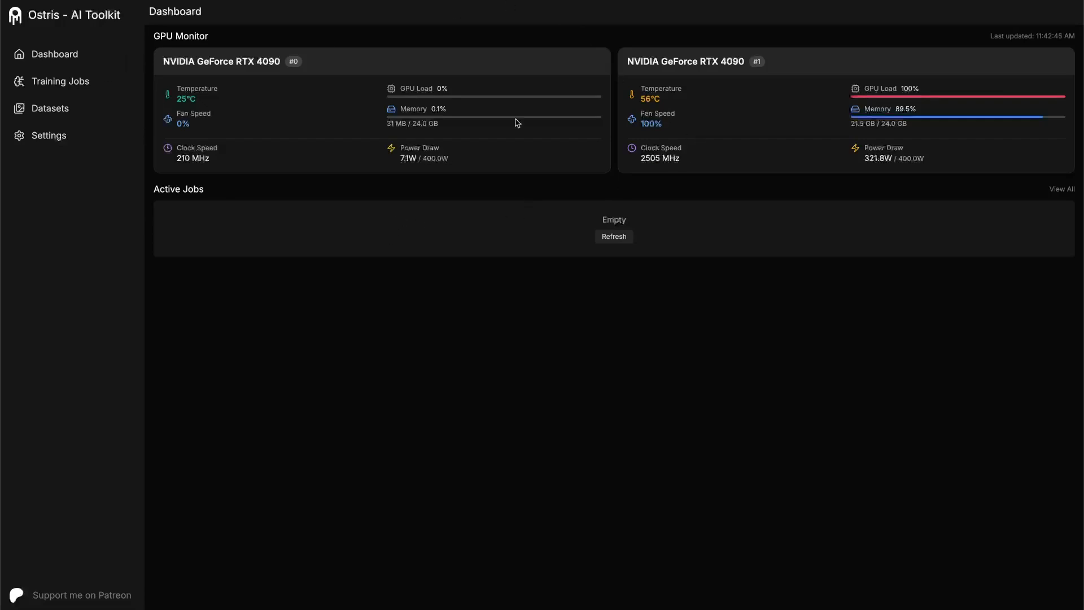
# - View the training jobs list, then create a new dataset named "testing"
pyautogui.click(45, 80)
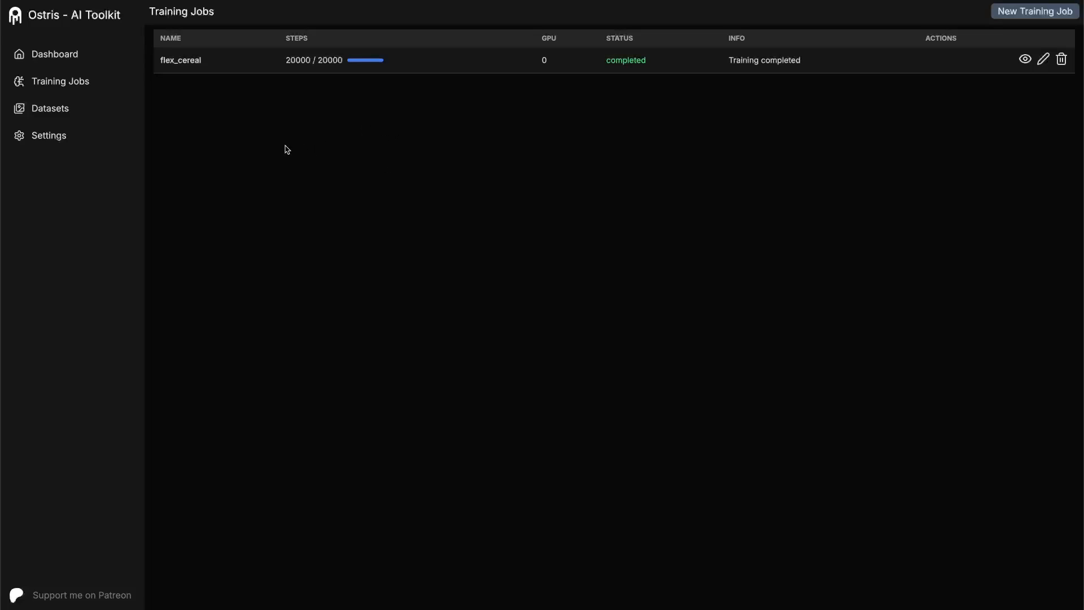
pyautogui.click(60, 111)
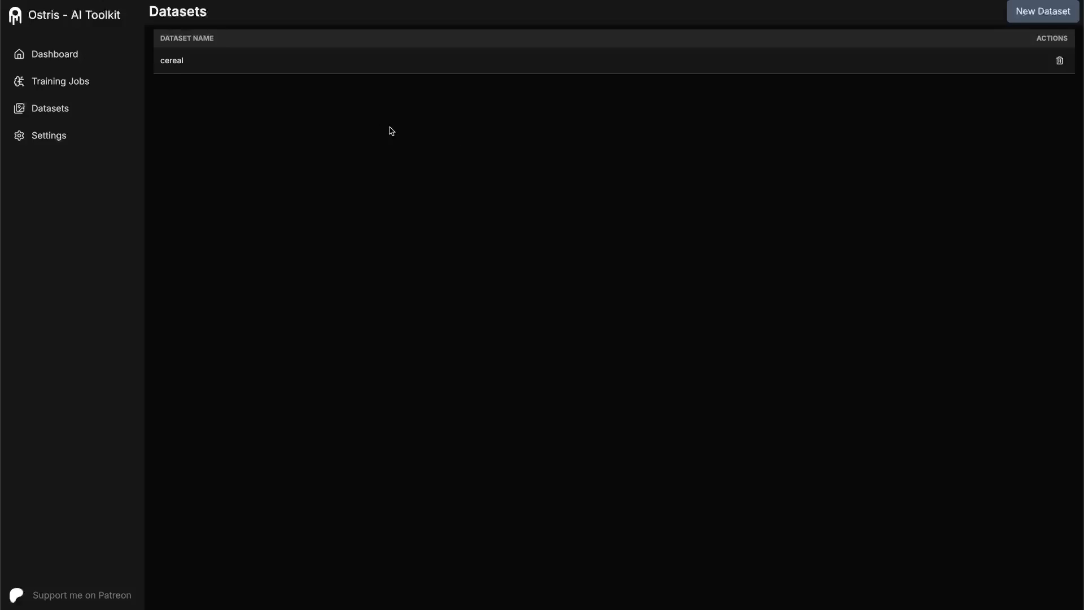
pyautogui.click(1057, 15)
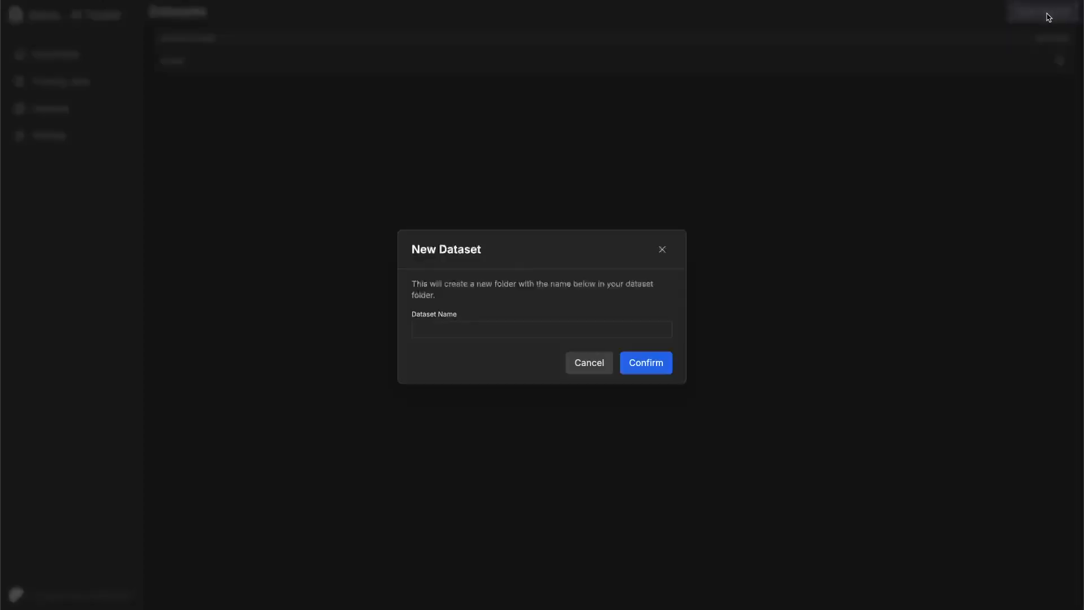
pyautogui.click(473, 333)
pyautogui.write('testing')
pyautogui.press('Return')
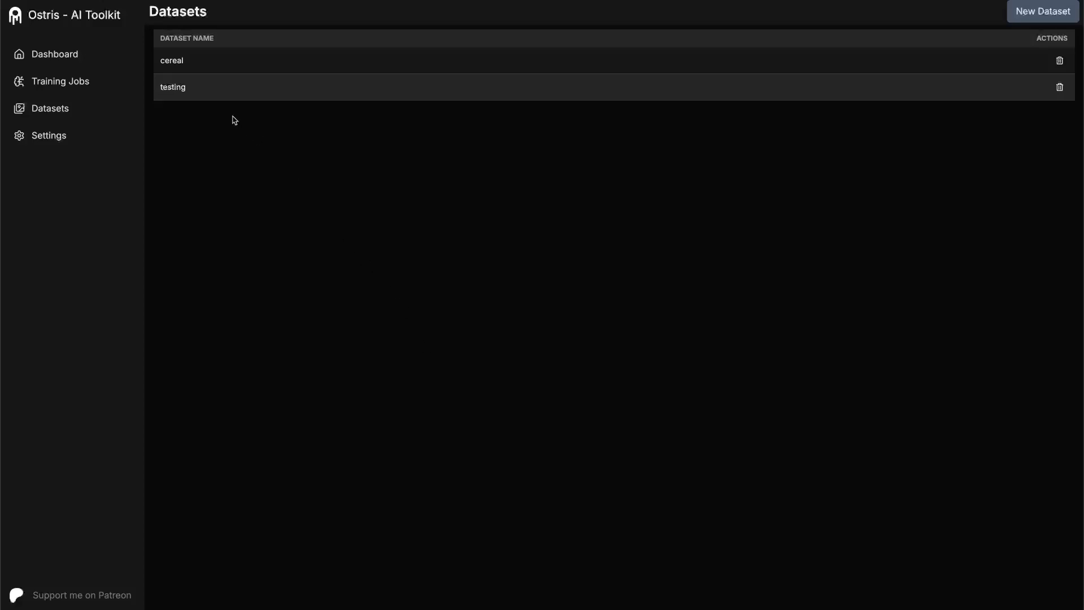
# - Open the cereal dataset and look through its images and captions
pyautogui.click(178, 60)
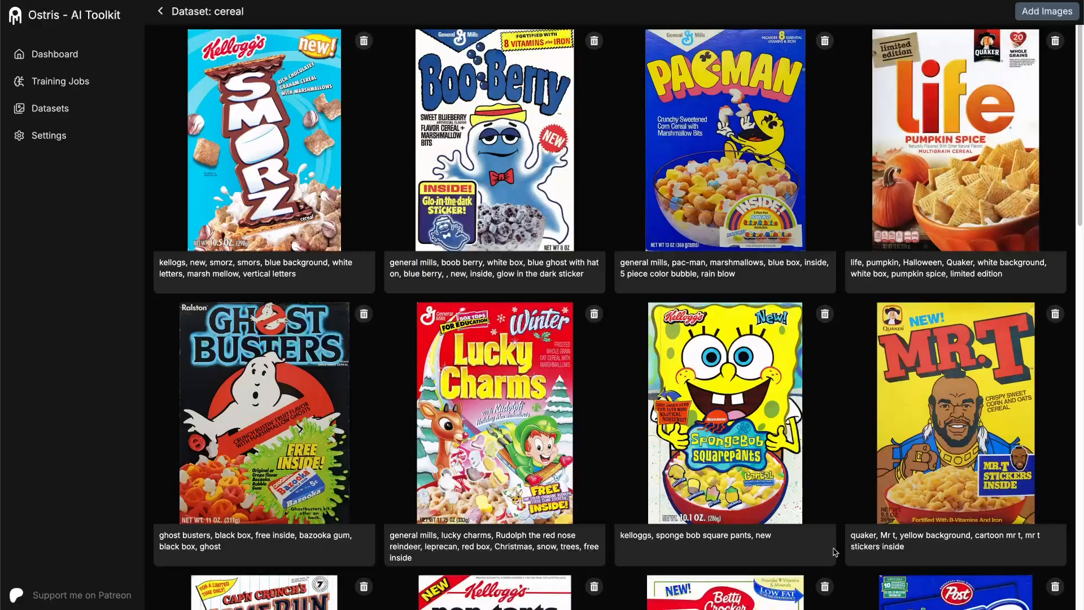
pyautogui.scroll(-14, 593, 290)
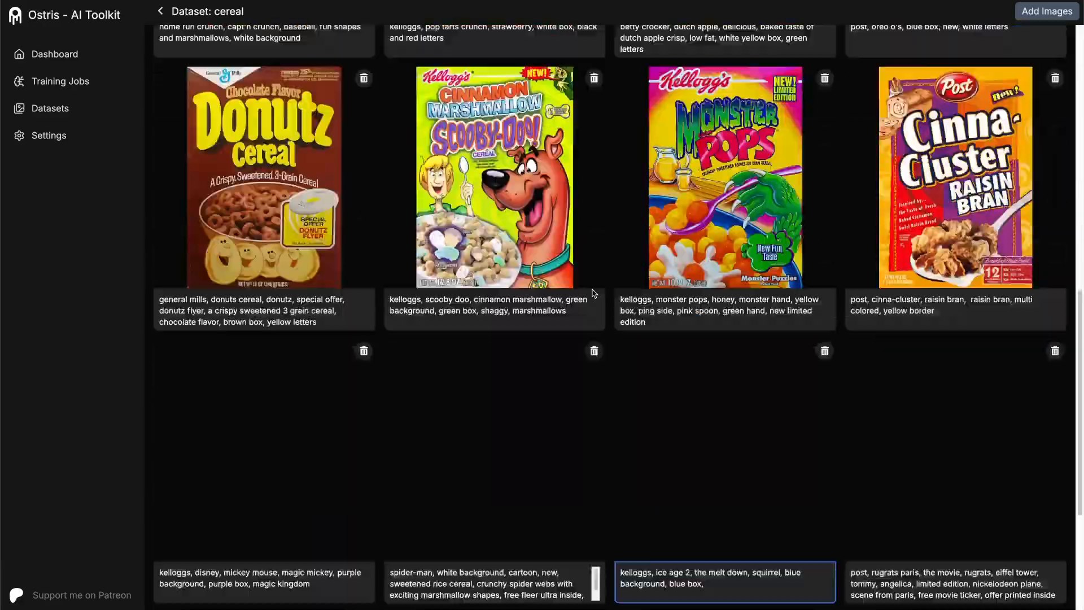
pyautogui.scroll(8, 593, 290)
pyautogui.scroll(5, 592, 290)
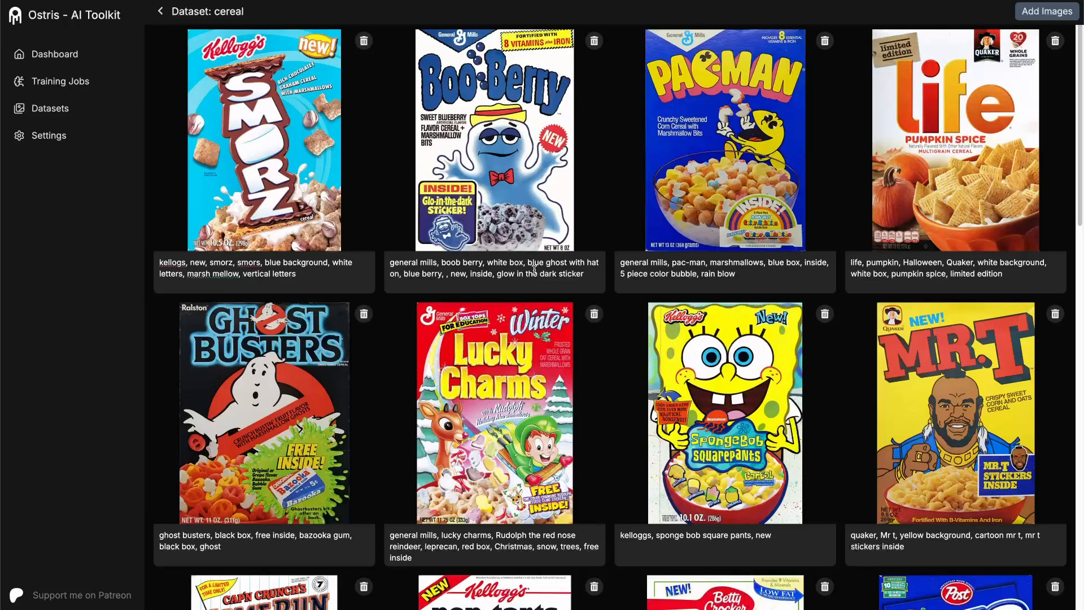
# - Try adding "ghost" to the Boo Berry caption and remove it, and open and cancel adding images to the cereal dataset
pyautogui.click(586, 273)
pyautogui.write('ghost')
pyautogui.click(411, 285)
pyautogui.press('BackSpace')
pyautogui.press('BackSpace')
pyautogui.press('BackSpace')
pyautogui.press('BackSpace')
pyautogui.click(1052, 11)
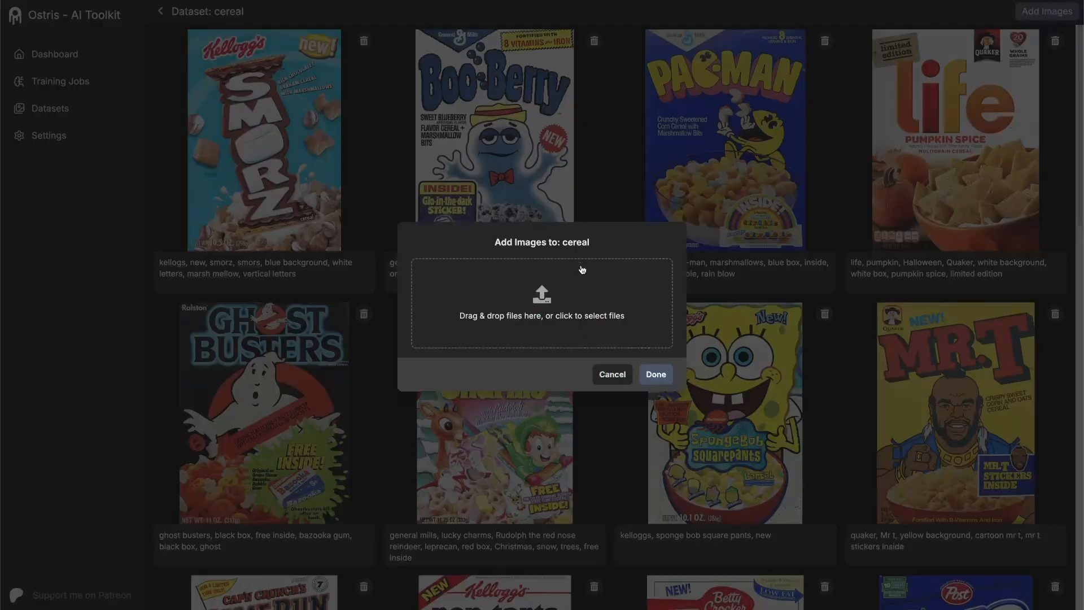
pyautogui.click(613, 374)
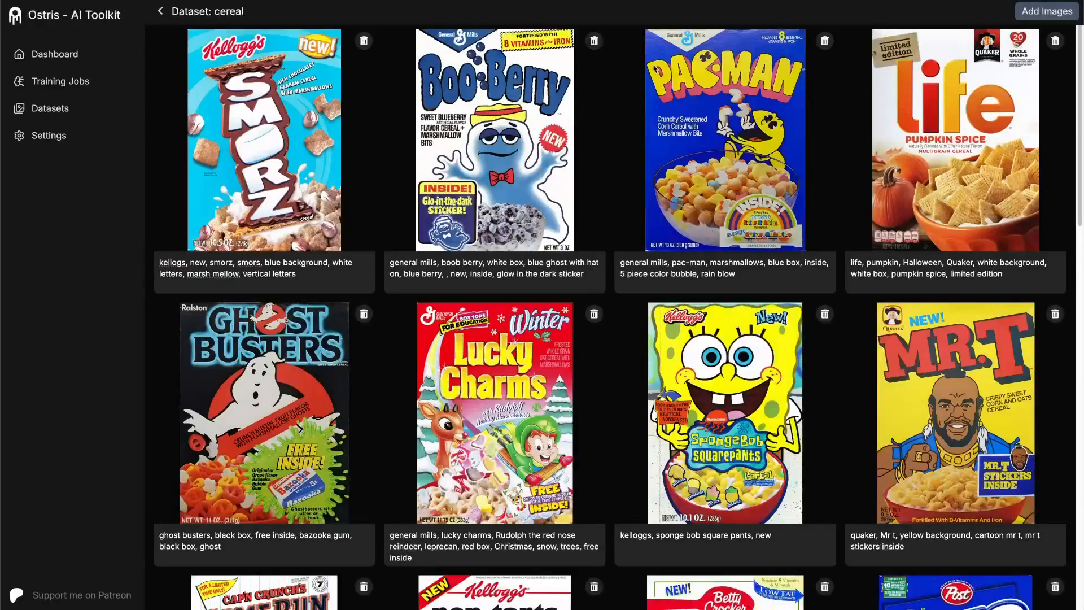
# - Examine the settings for the Hugging Face token, training folder path and dataset folder path
pyautogui.click(61, 137)
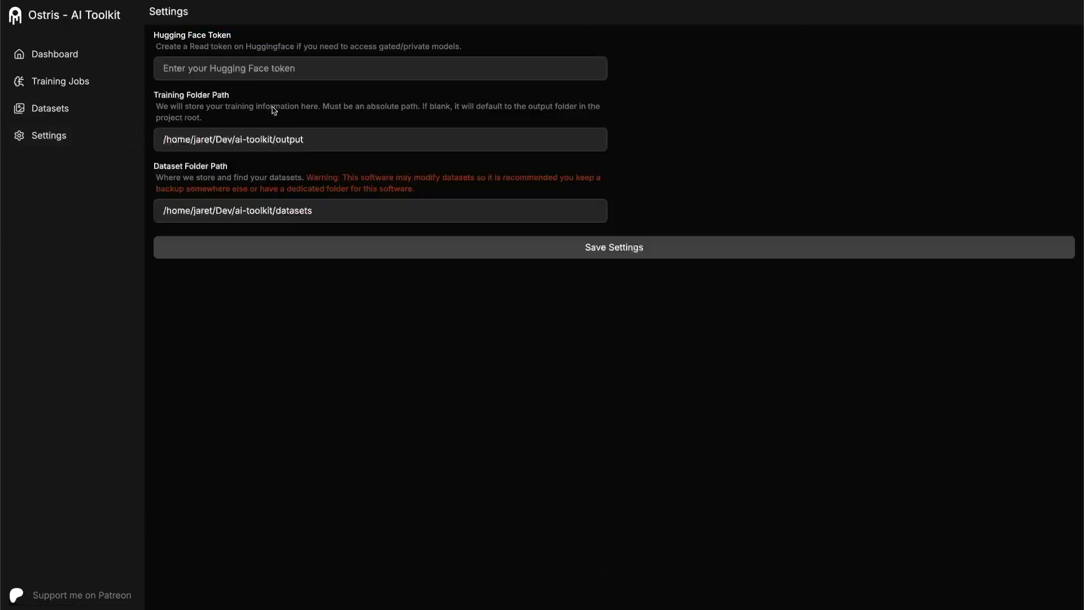
pyautogui.click(259, 69)
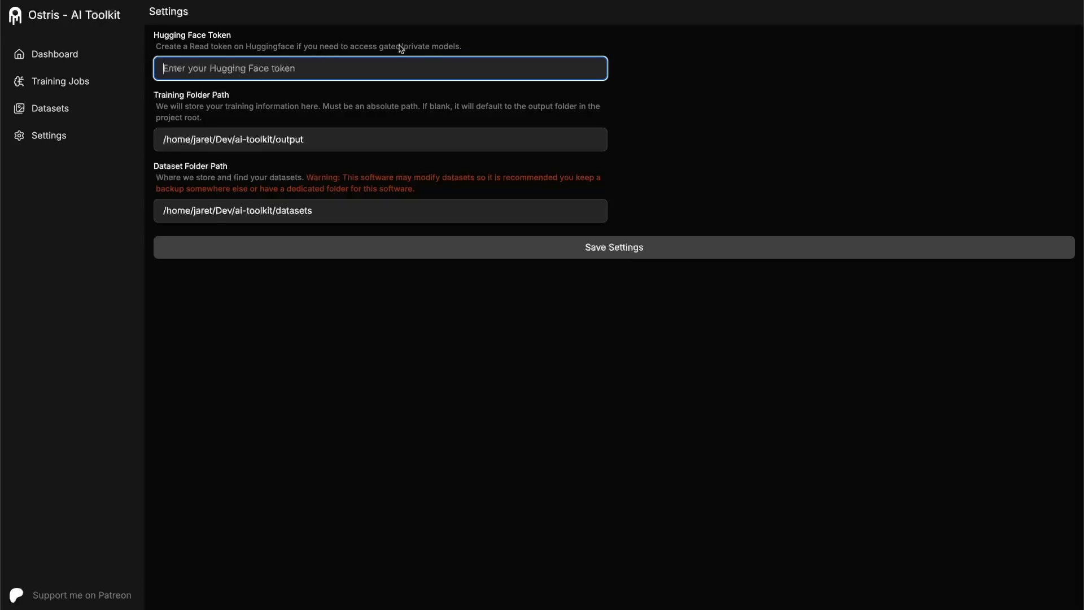
pyautogui.click(266, 48)
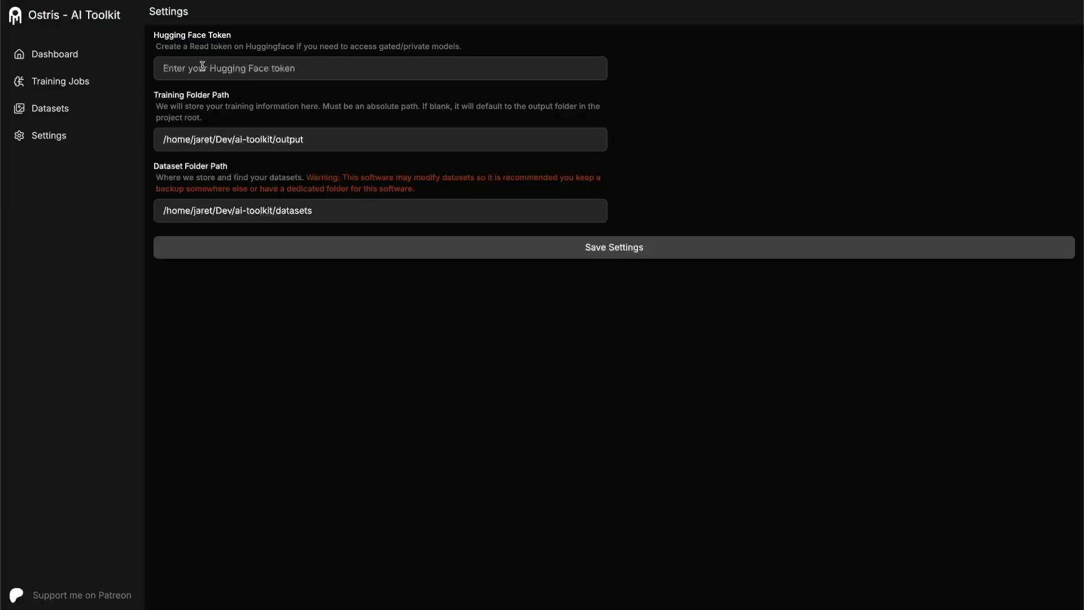
pyautogui.click(305, 139)
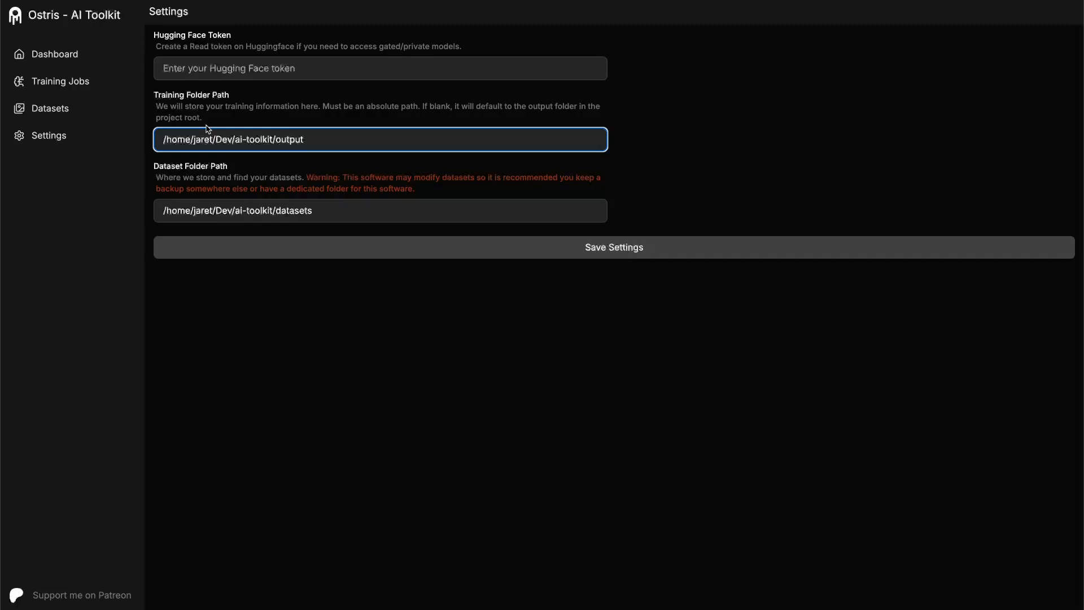
pyautogui.click(156, 249)
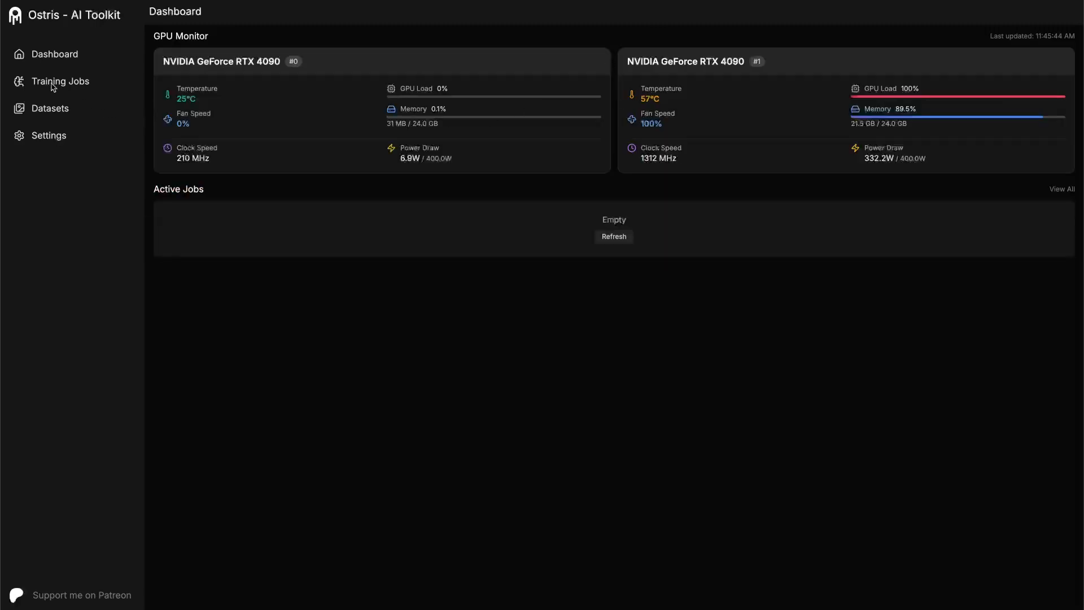
# - Open the flex_cereal training job and look through its grid of generated samples
pyautogui.click(76, 83)
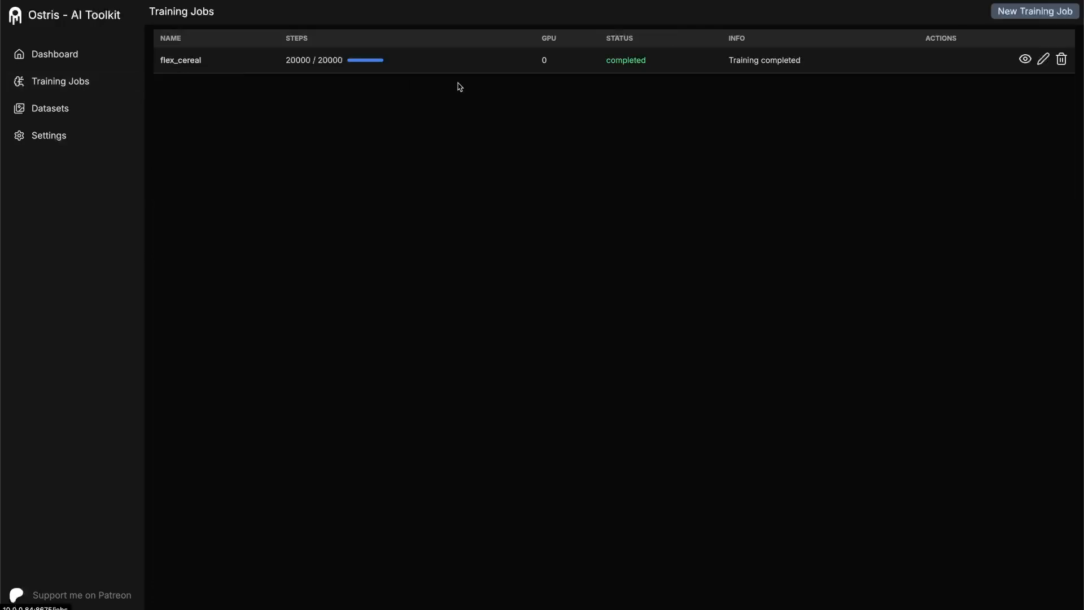
pyautogui.click(187, 63)
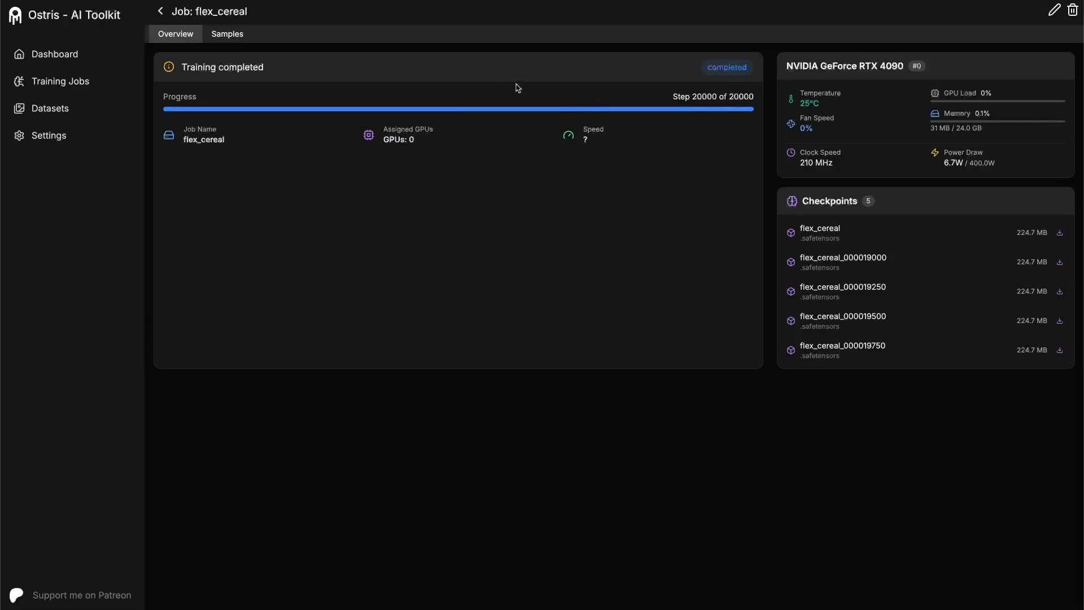
pyautogui.click(226, 34)
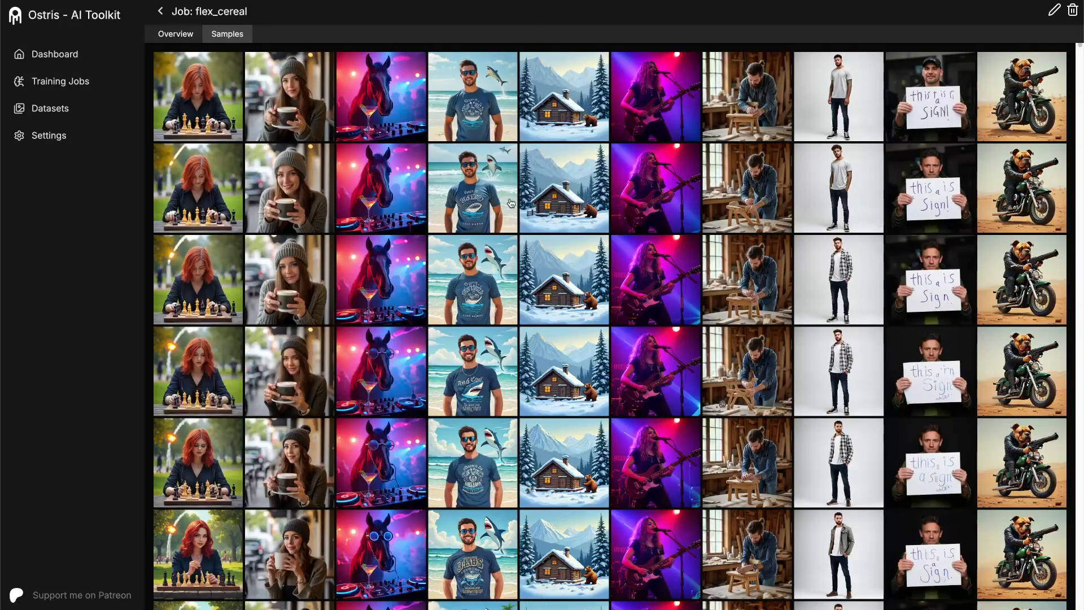
pyautogui.scroll(-10, 511, 203)
pyautogui.scroll(-15, 511, 204)
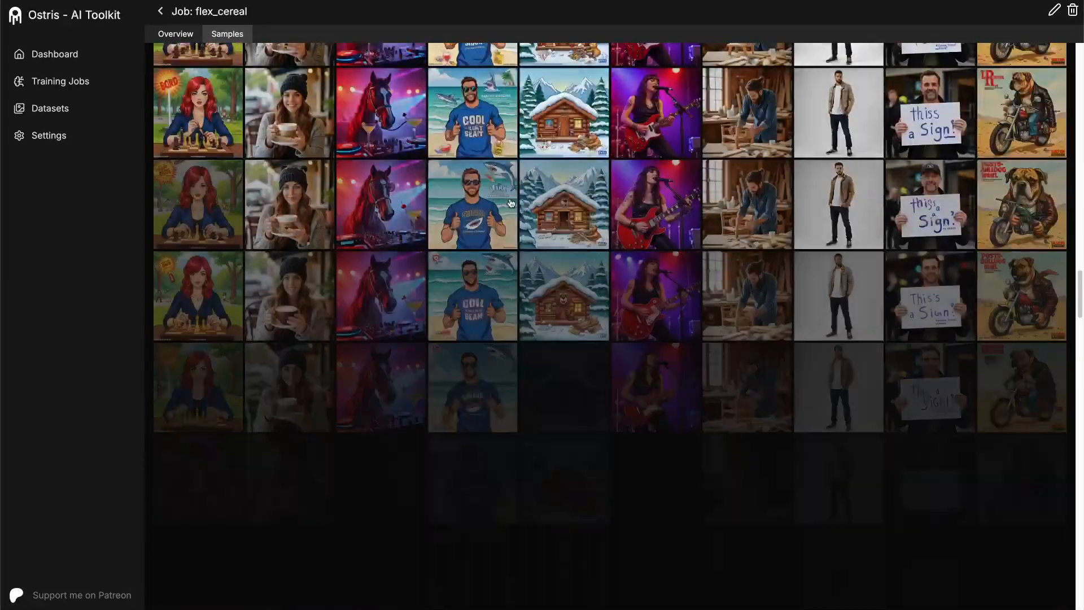
pyautogui.scroll(-5, 511, 203)
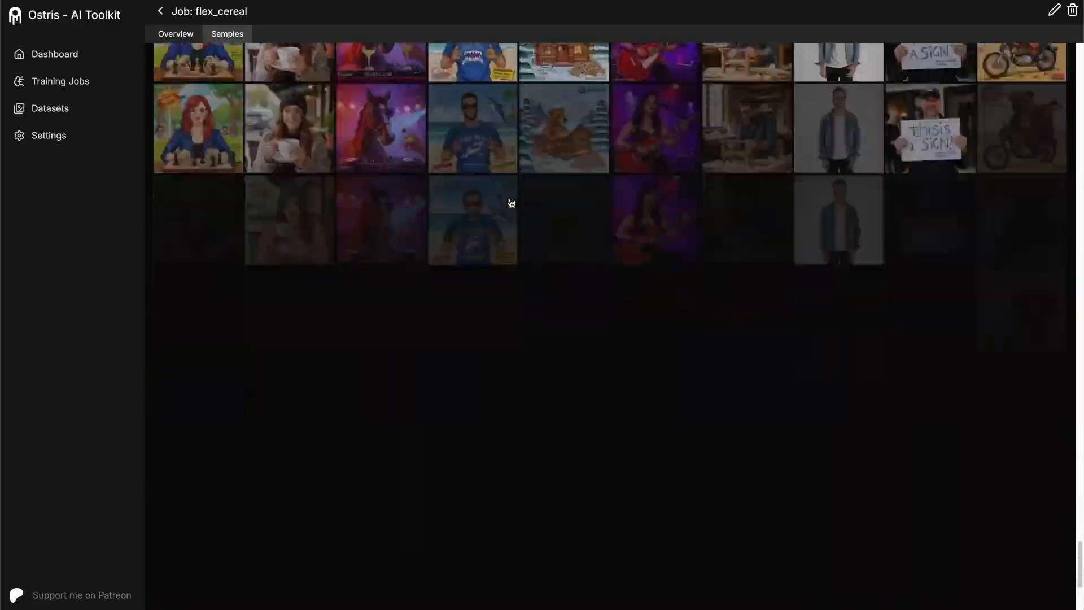
pyautogui.scroll(20, 777, 368)
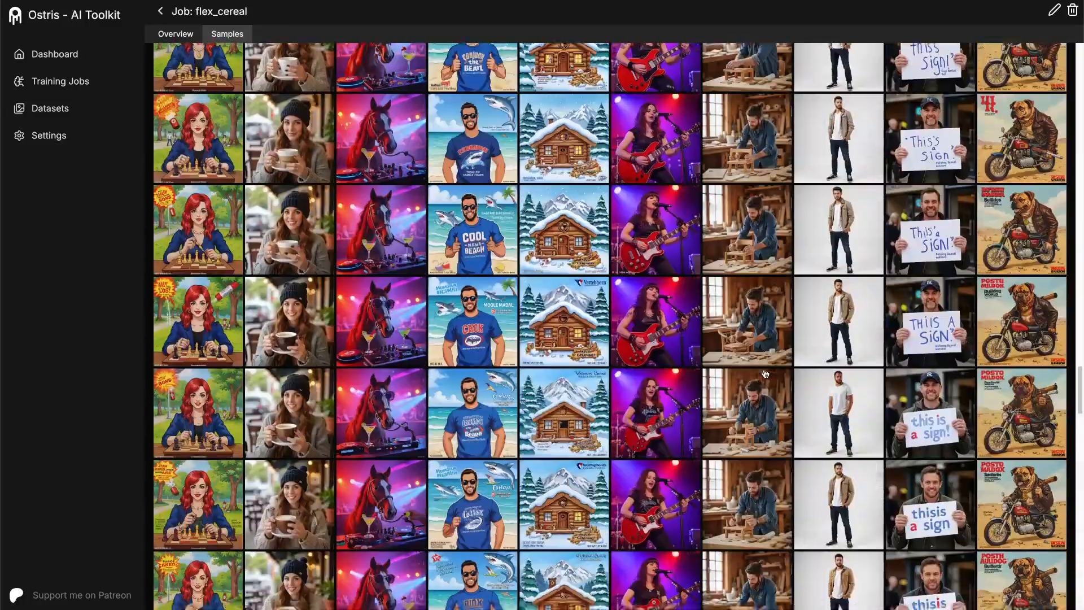
pyautogui.scroll(-20, 765, 373)
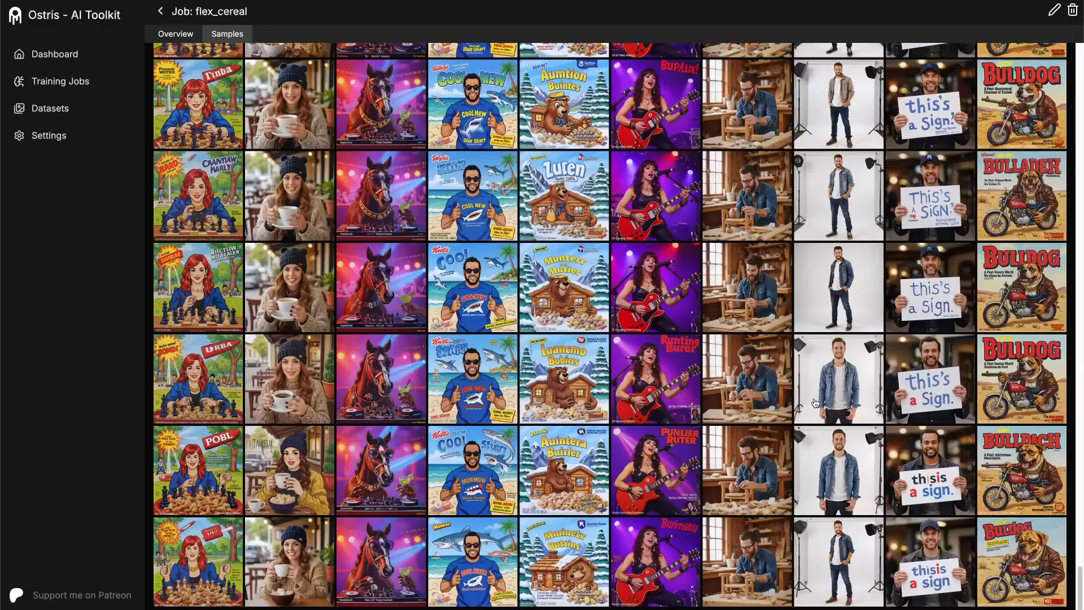
# - Enlarge the final woodworker sample and compare it with neighbouring training steps and prompts
pyautogui.click(760, 574)
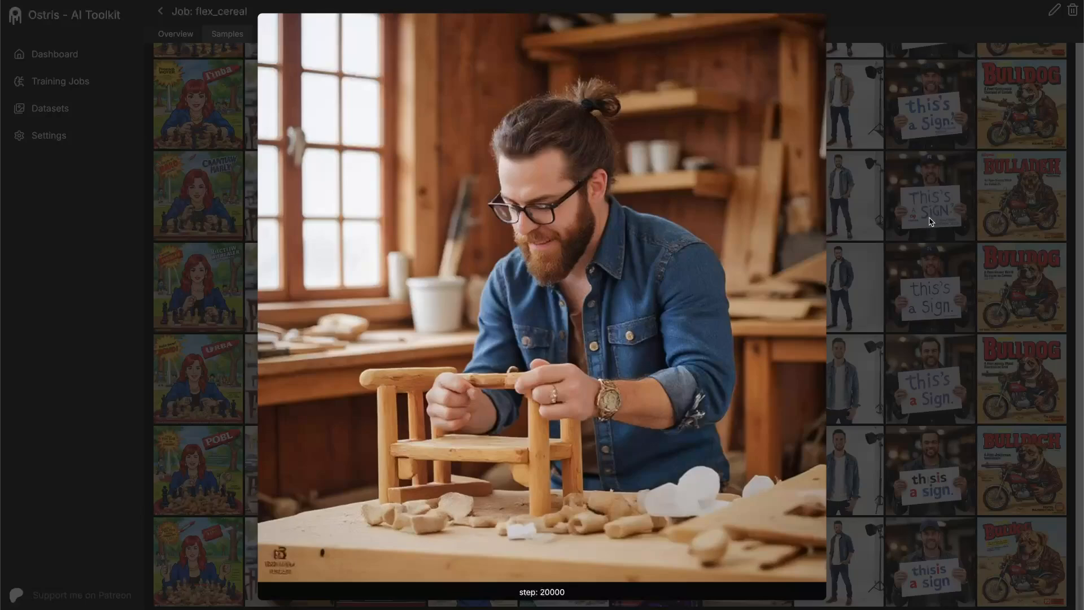
pyautogui.press('Up')
pyautogui.press('Up')
pyautogui.press('Down')
pyautogui.press('Down')
pyautogui.press('Up')
pyautogui.press('Up')
pyautogui.press('Up')
pyautogui.press('Down')
pyautogui.press('Down')
pyautogui.press('Down')
pyautogui.press('Left')
pyautogui.press('Left')
pyautogui.press('Left')
pyautogui.press('Right')
pyautogui.press('Right')
pyautogui.press('Right')
pyautogui.press('Left')
pyautogui.press('Left')
pyautogui.press('Left')
# - Trace the enlarged beach man sample back through the training steps to step 0, and return to the samples grid
pyautogui.press('Up')
pyautogui.press('Up')
pyautogui.press('Up')
pyautogui.press('Up')
pyautogui.press('Up')
pyautogui.press('Up')
pyautogui.press('Up')
pyautogui.press('Up')
pyautogui.press('Up')
pyautogui.press('Up')
pyautogui.press('Up')
pyautogui.press('Up')
pyautogui.press('Up')
pyautogui.press('Up')
pyautogui.press('Up')
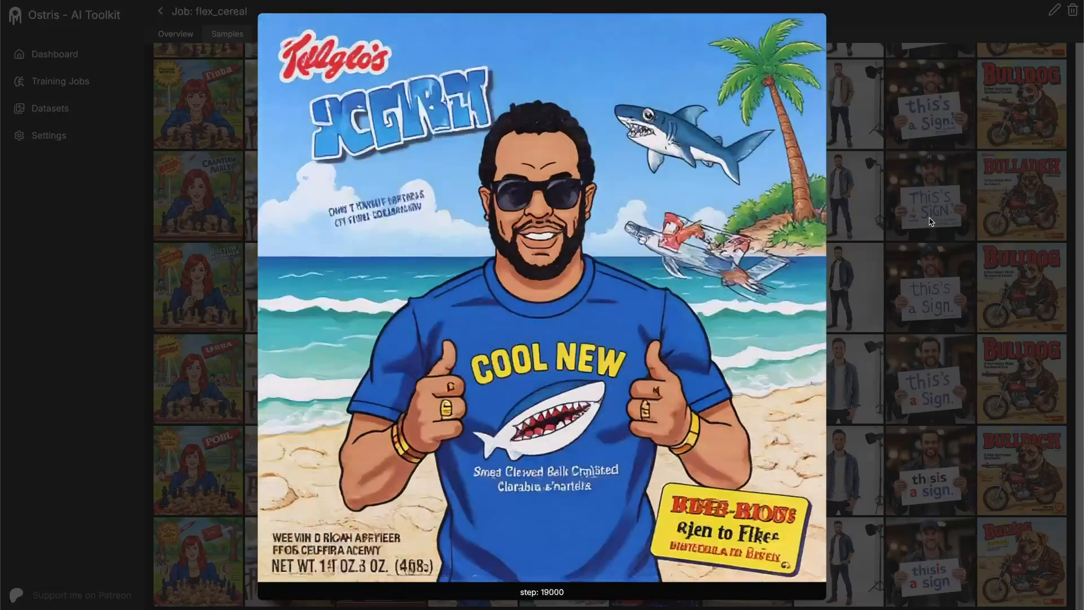
pyautogui.press('Up')
pyautogui.press('Up')
pyautogui.press('Up')
pyautogui.press('Up')
pyautogui.press('Up')
pyautogui.press('Up')
pyautogui.press('Up')
pyautogui.press('Up')
pyautogui.press('Up')
pyautogui.press('Up')
pyautogui.press('Up')
pyautogui.press('Up')
pyautogui.press('Up')
pyautogui.press('Up')
pyautogui.press('Up')
pyautogui.press('Up')
pyautogui.press('Up')
pyautogui.press('Up')
pyautogui.press('Up')
pyautogui.press('Up')
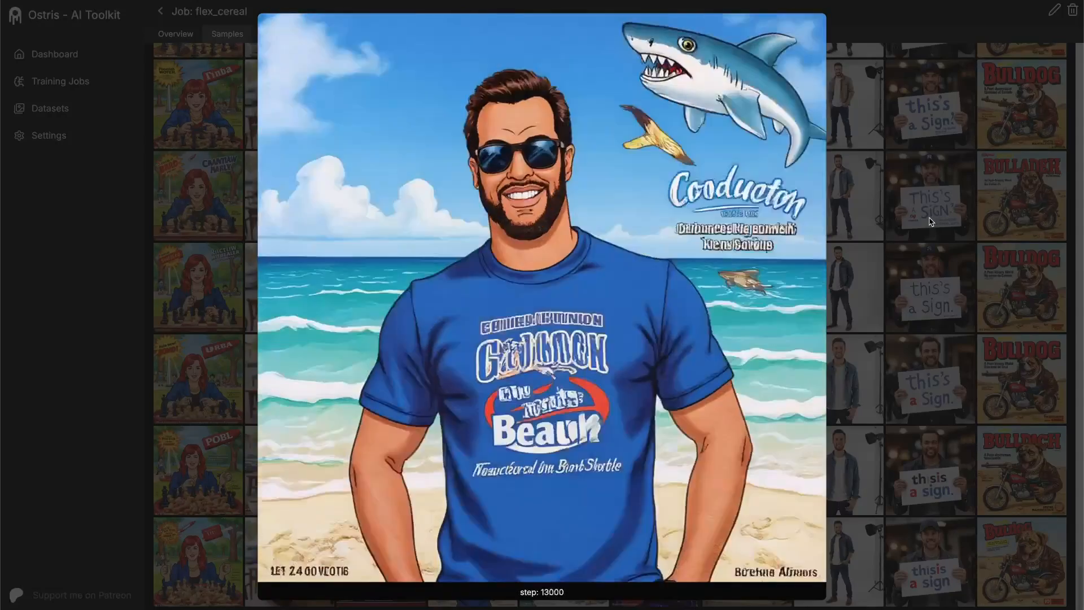
pyautogui.press('Up')
pyautogui.press('Up')
pyautogui.press('Up')
pyautogui.press('Up')
pyautogui.press('Up')
pyautogui.press('Up')
pyautogui.press('Up')
pyautogui.press('Up')
pyautogui.press('Up')
pyautogui.press('Up')
pyautogui.press('Up')
pyautogui.press('Up')
pyautogui.press('Up')
pyautogui.press('Up')
pyautogui.press('Up')
pyautogui.press('Up')
pyautogui.press('Up')
pyautogui.press('Up')
pyautogui.press('Up')
pyautogui.press('Up')
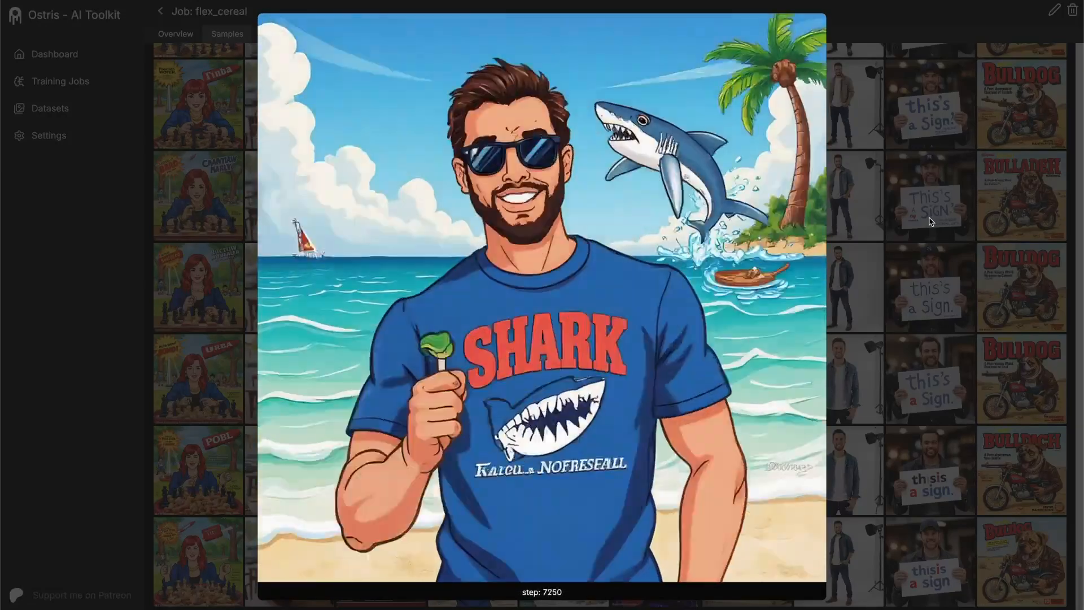
pyautogui.press('Up')
pyautogui.press('Up')
pyautogui.press('Up')
pyautogui.press('Up')
pyautogui.press('Up')
pyautogui.press('Up')
pyautogui.press('Up')
pyautogui.press('Up')
pyautogui.press('Up')
pyautogui.press('Up')
pyautogui.press('Up')
pyautogui.press('Up')
pyautogui.press('Up')
pyautogui.press('Up')
pyautogui.press('Up')
pyautogui.press('Up')
pyautogui.press('Up')
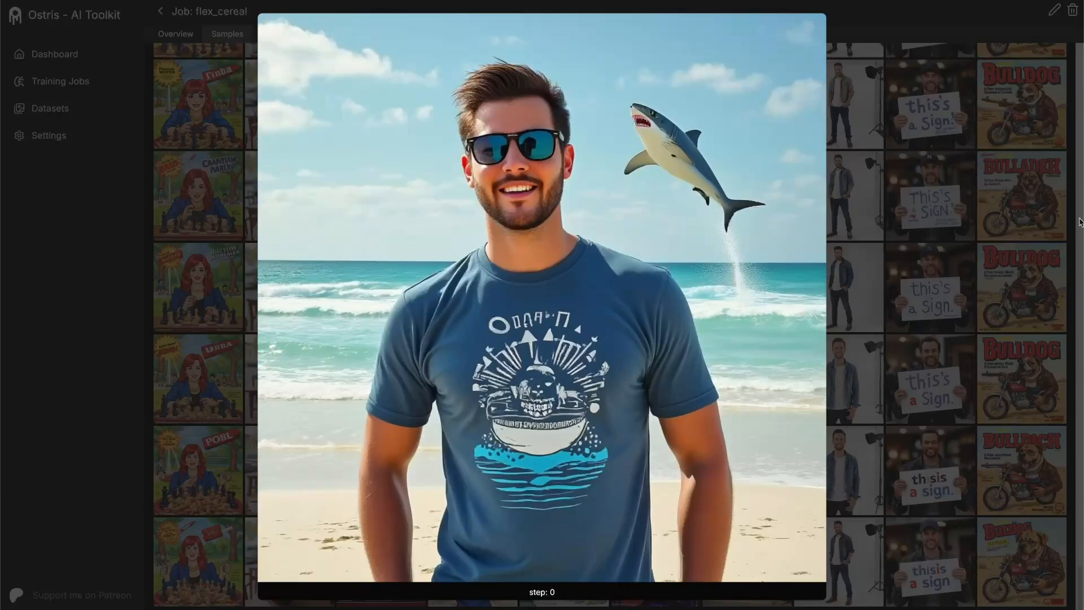
pyautogui.click(998, 309)
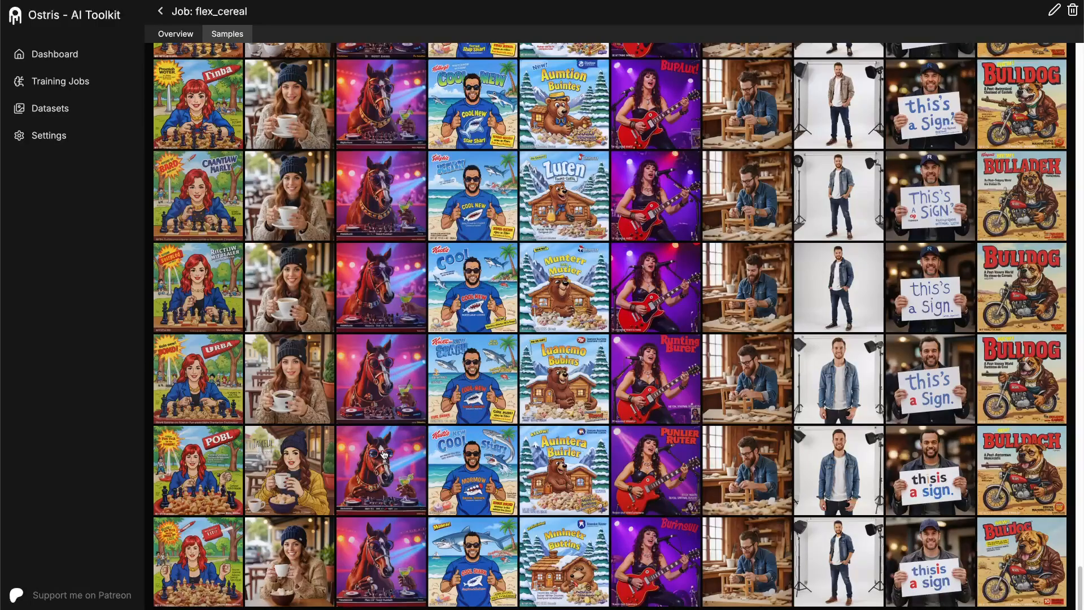
pyautogui.scroll(10, 386, 452)
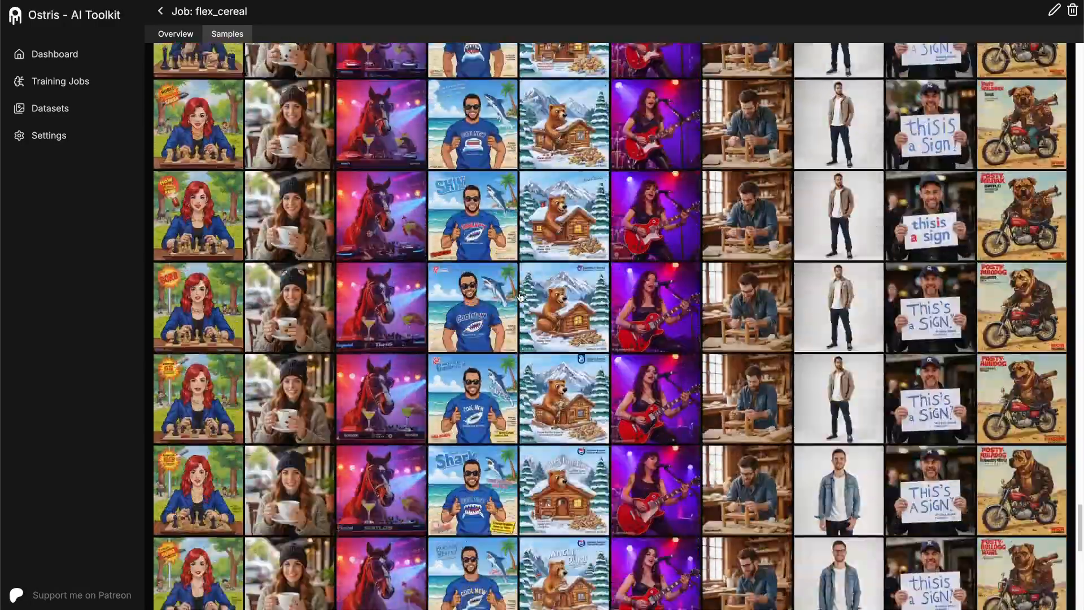
pyautogui.scroll(6, 630, 309)
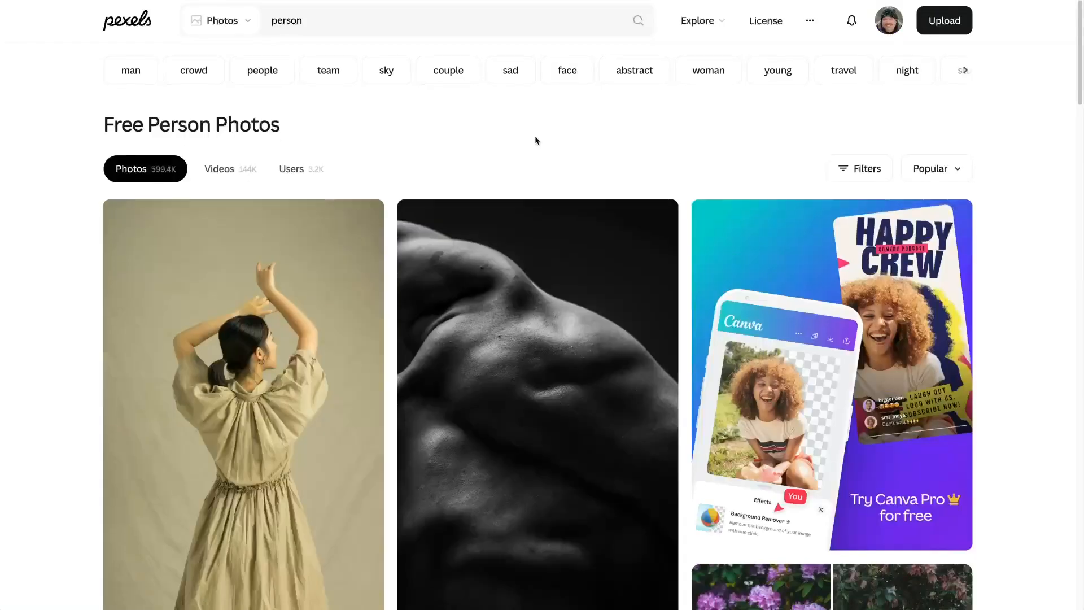
# - Save the Pexels photos of the woman near the dark brick wall, using a new folder inside Downloads, and the man in the red jacket
pyautogui.scroll(-10, 537, 339)
pyautogui.click(243, 520)
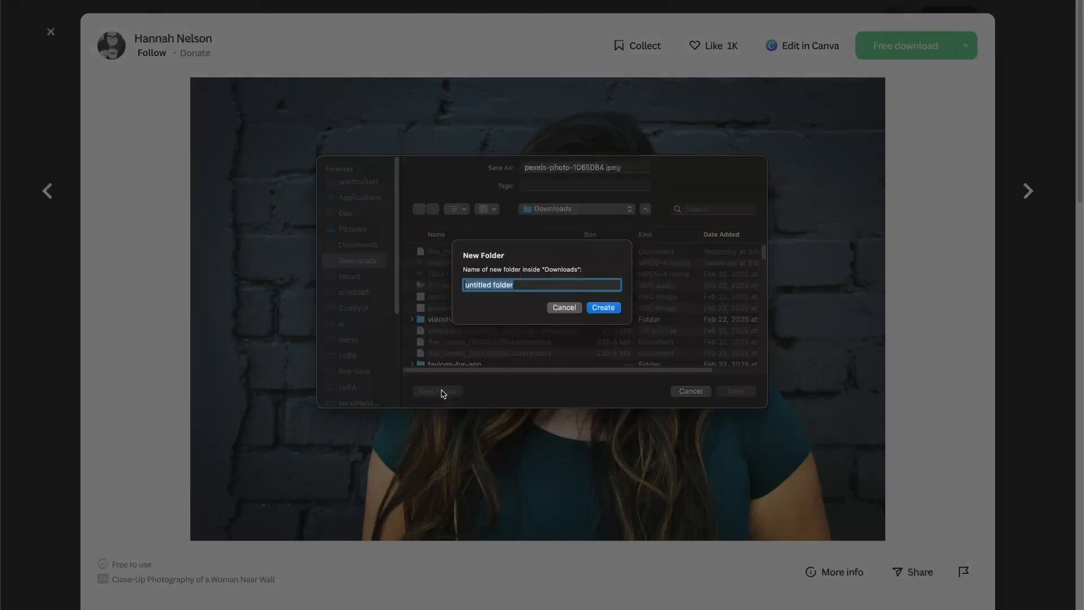
pyautogui.press('Escape')
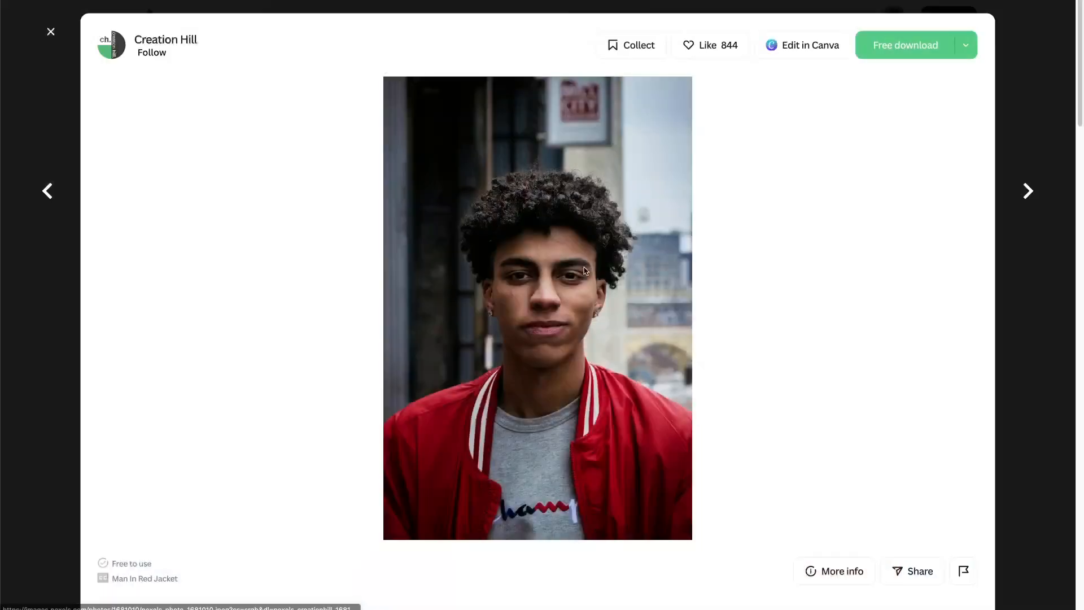
pyautogui.click(53, 35)
pyautogui.scroll(-5, 537, 339)
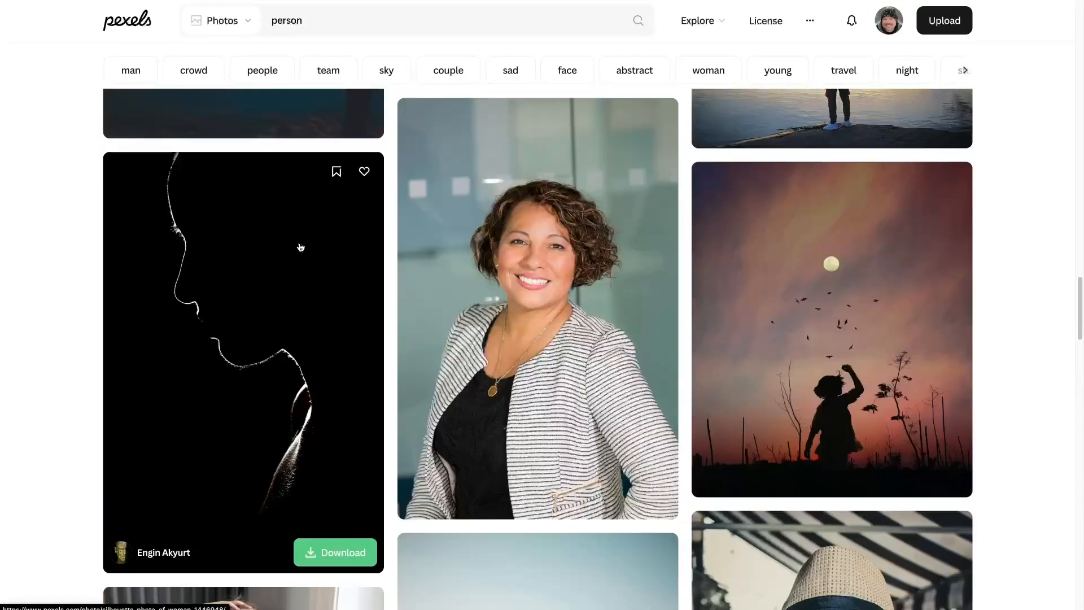
# - Save the photos of the curly-haired woman in the striped jacket and the woman against the pink background
pyautogui.click(532, 314)
pyautogui.rightClick(624, 282)
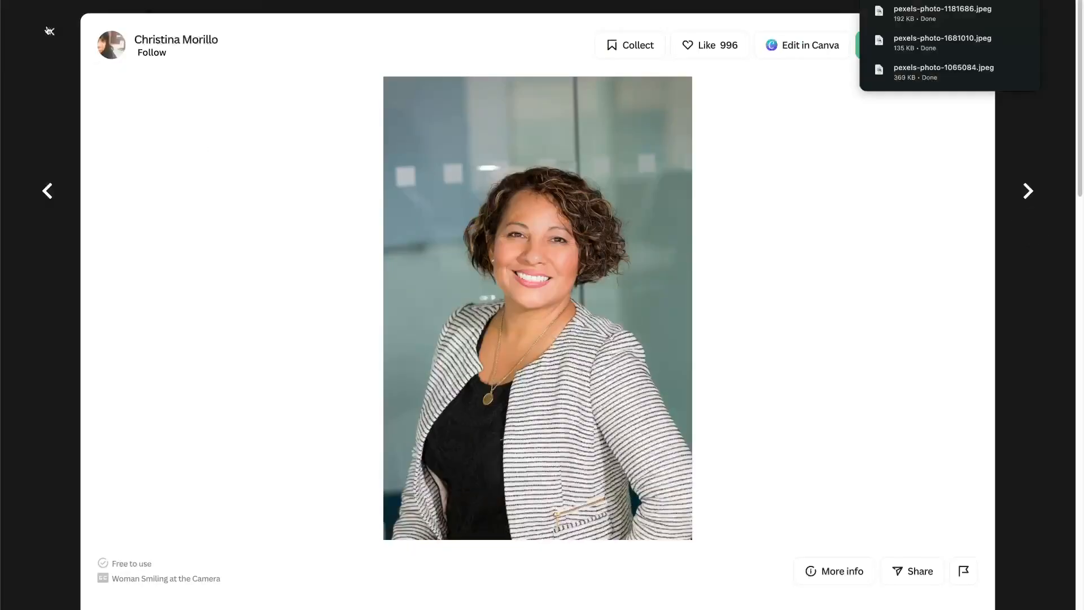
pyautogui.click(50, 31)
pyautogui.scroll(-5, 695, 339)
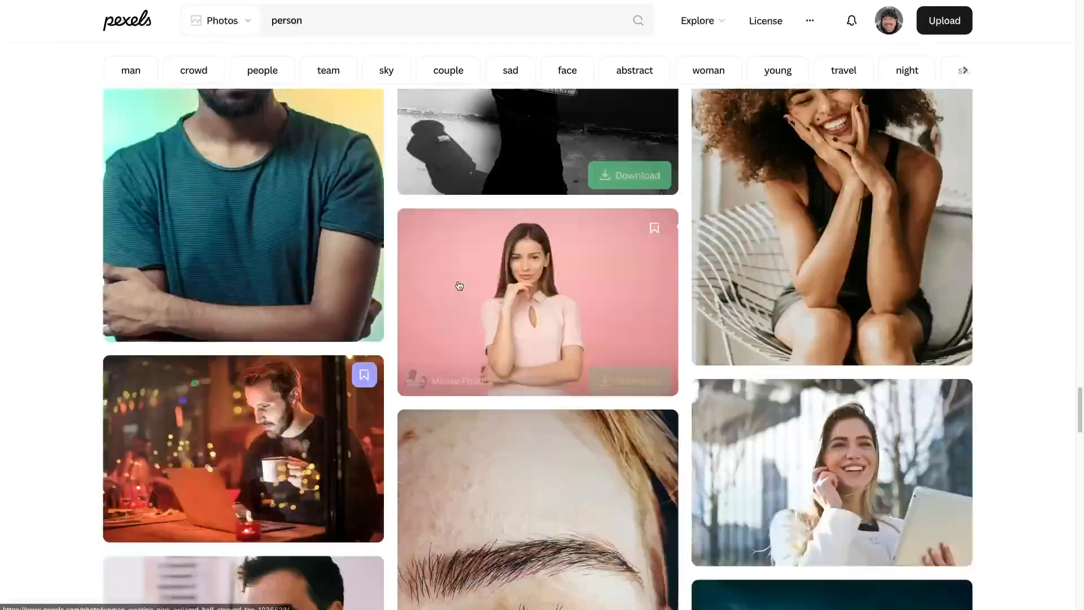
pyautogui.click(455, 286)
pyautogui.click(50, 32)
# - Browse further through the person photos and save more portraits to the collection
pyautogui.scroll(-3, 51, 43)
pyautogui.scroll(-15, 52, 42)
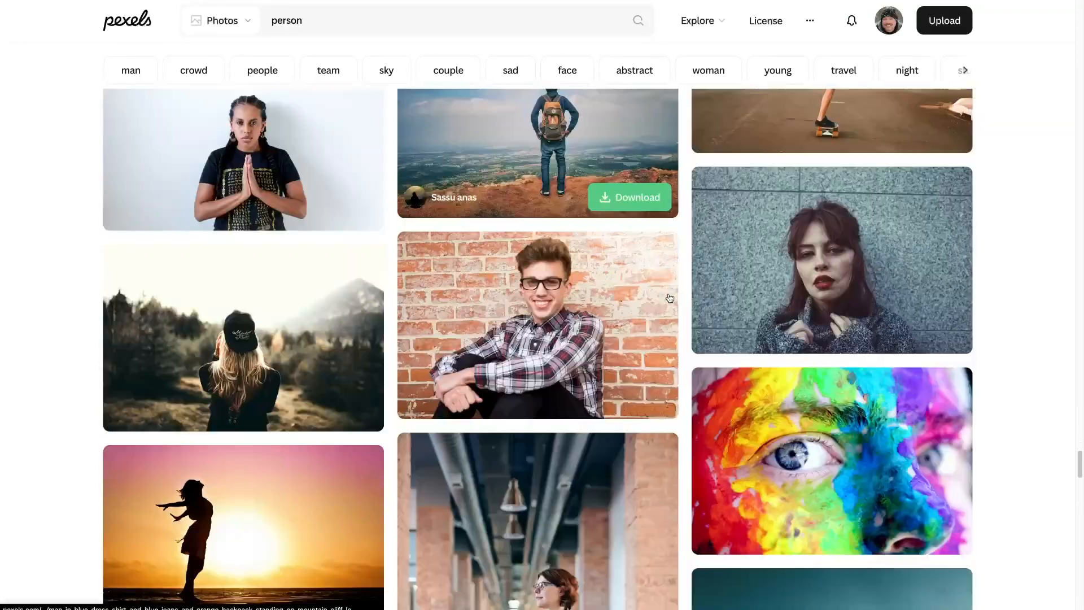
pyautogui.scroll(-5, 670, 298)
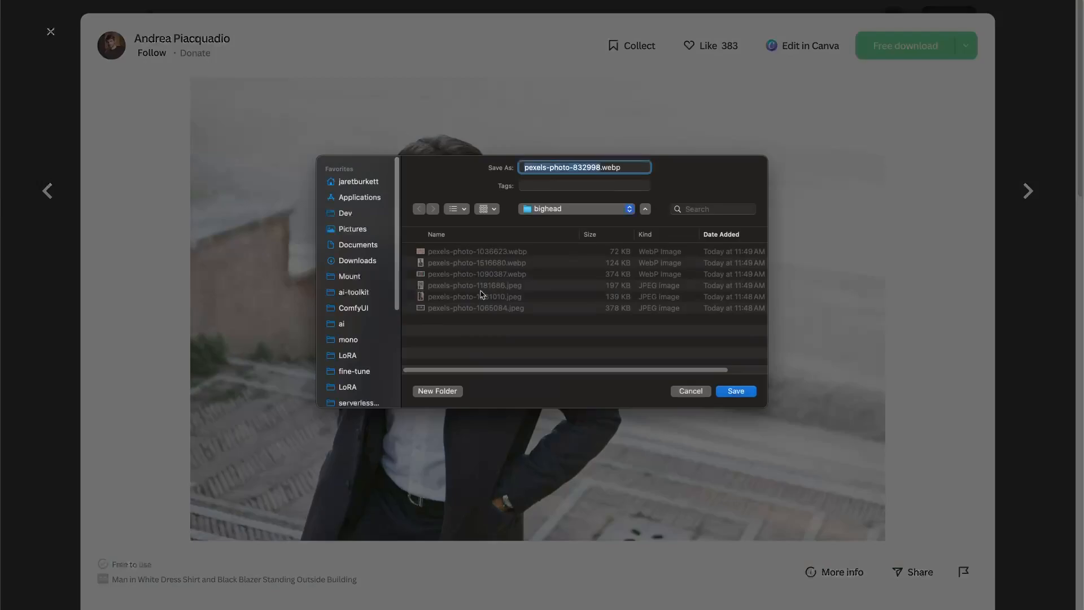
pyautogui.press('Return')
pyautogui.click(45, 25)
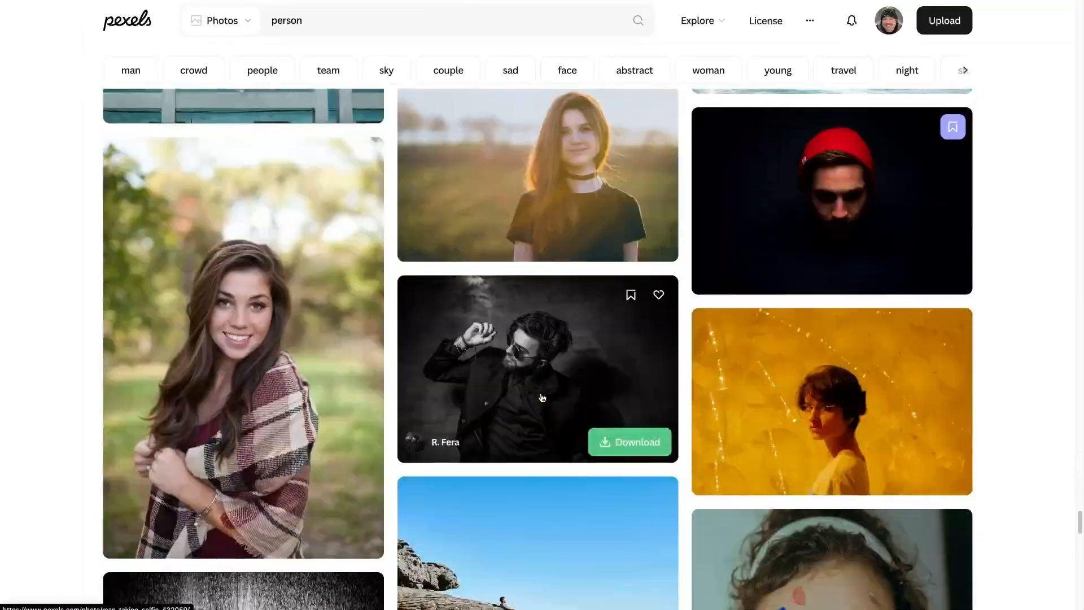
pyautogui.click(243, 339)
pyautogui.rightClick(535, 344)
pyautogui.click(565, 358)
pyautogui.press('Return')
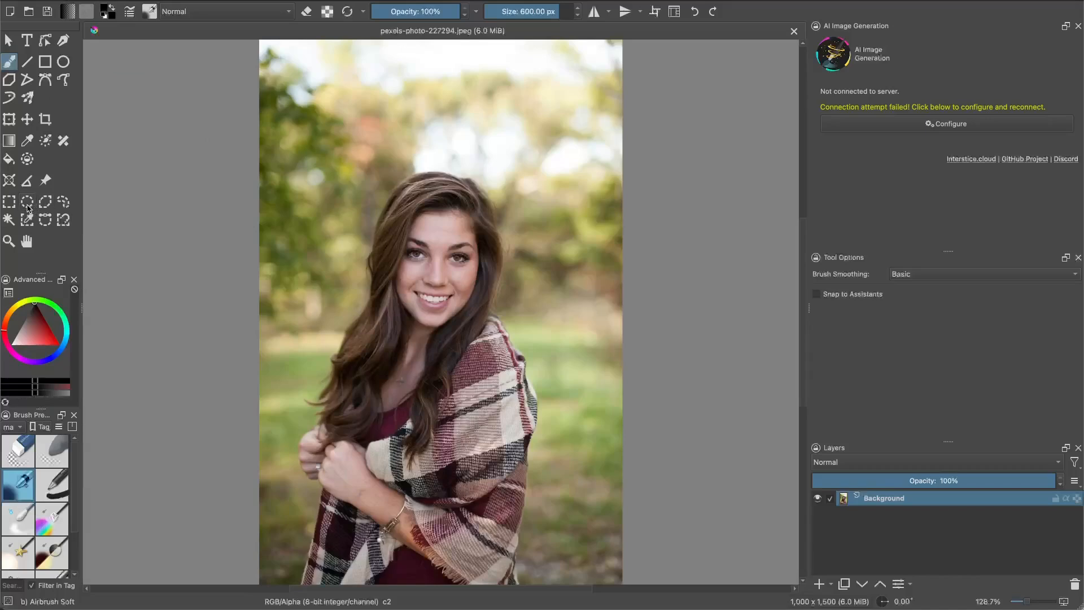
# - In Krita, outline the woman's head and hair in pexels-photo-227294.jpeg with the freehand selection and copy them to a new layer
pyautogui.click(63, 202)
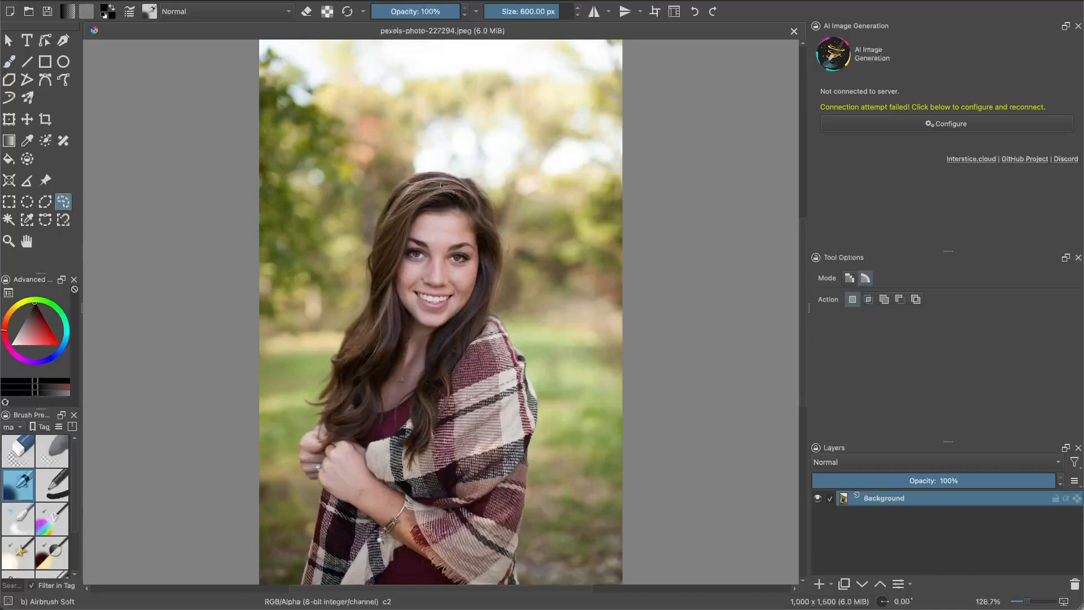
pyautogui.moveTo(431, 164); pyautogui.dragTo(401, 167)
pyautogui.moveTo(344, 321)
pyautogui.mouseDown()
pyautogui.moveTo(331, 361)
pyautogui.moveTo(337, 396)
pyautogui.moveTo(370, 405)
pyautogui.moveTo(405, 374)
pyautogui.moveTo(427, 392)
pyautogui.moveTo(443, 382)
pyautogui.moveTo(490, 329)
pyautogui.moveTo(516, 286)
pyautogui.moveTo(530, 225)
pyautogui.moveTo(467, 156)
pyautogui.moveTo(432, 161)
pyautogui.mouseUp()
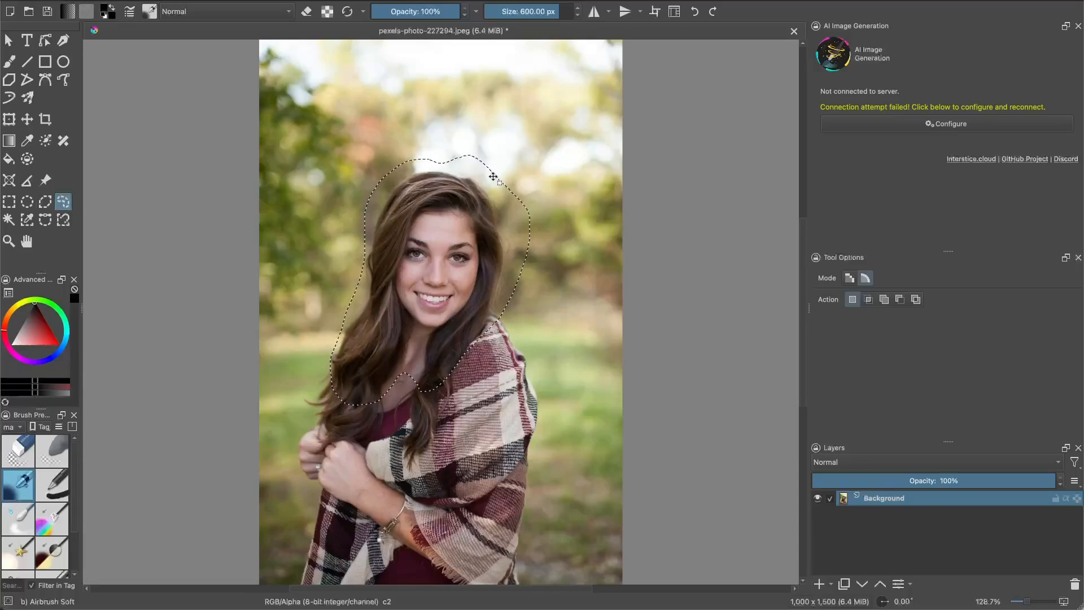
pyautogui.hotkey('ctrl', 'alt', 'j')
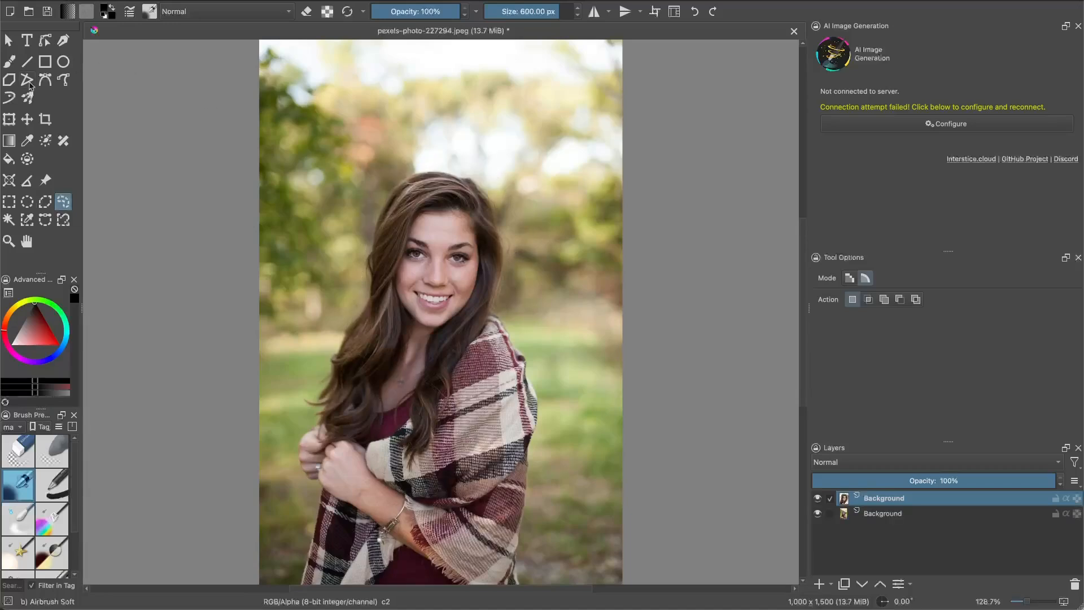
# - Transform the copied head layer, enlarging it well beyond its original size and moving it back over the woman's shoulders
pyautogui.click(10, 118)
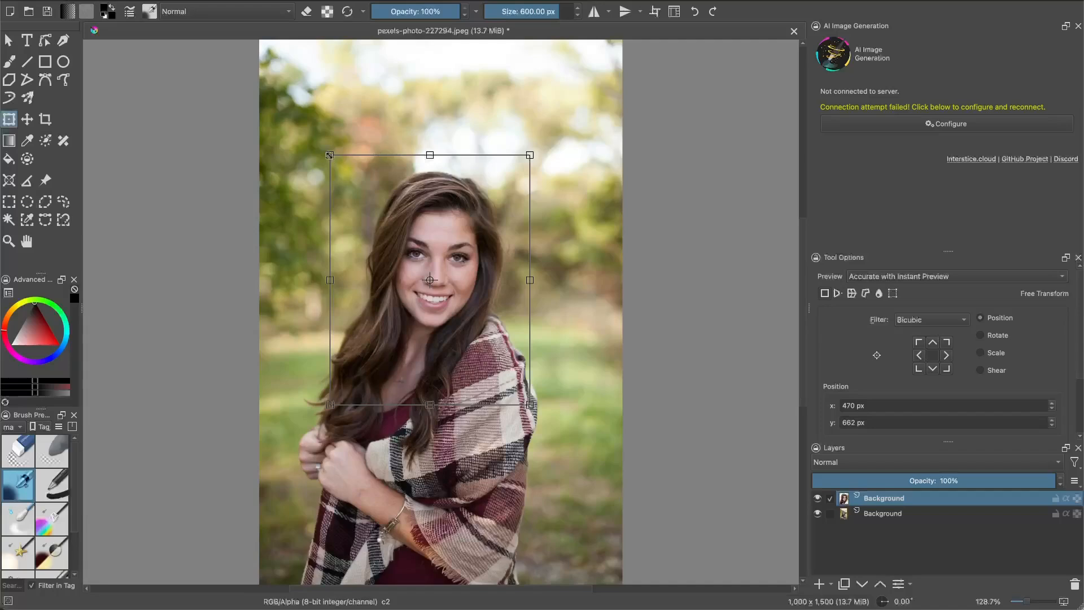
pyautogui.moveTo(330, 155); pyautogui.dragTo(301, 118)
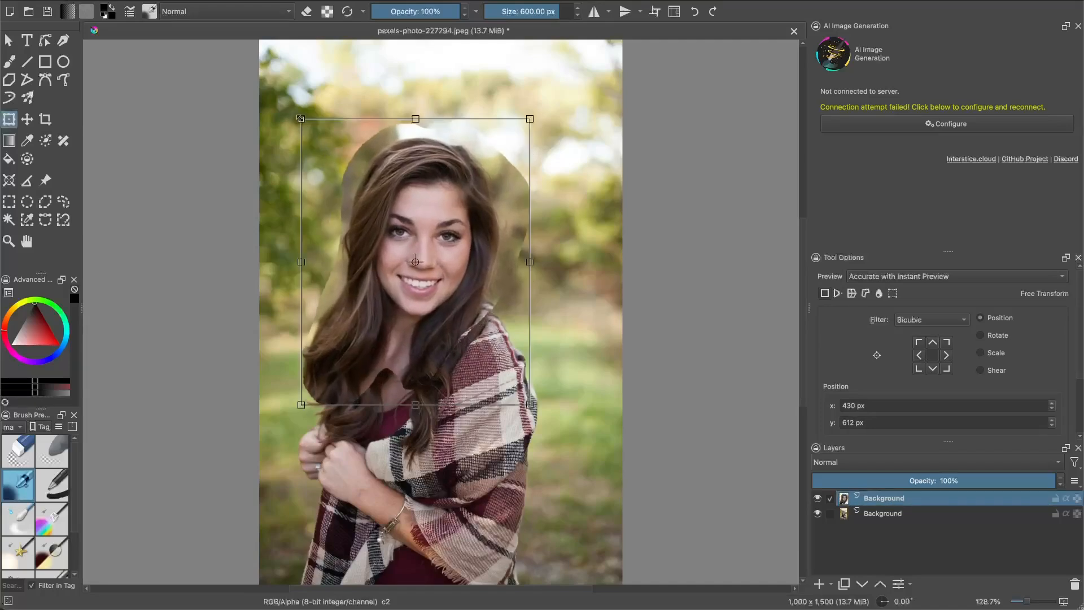
pyautogui.moveTo(530, 404); pyautogui.dragTo(610, 506)
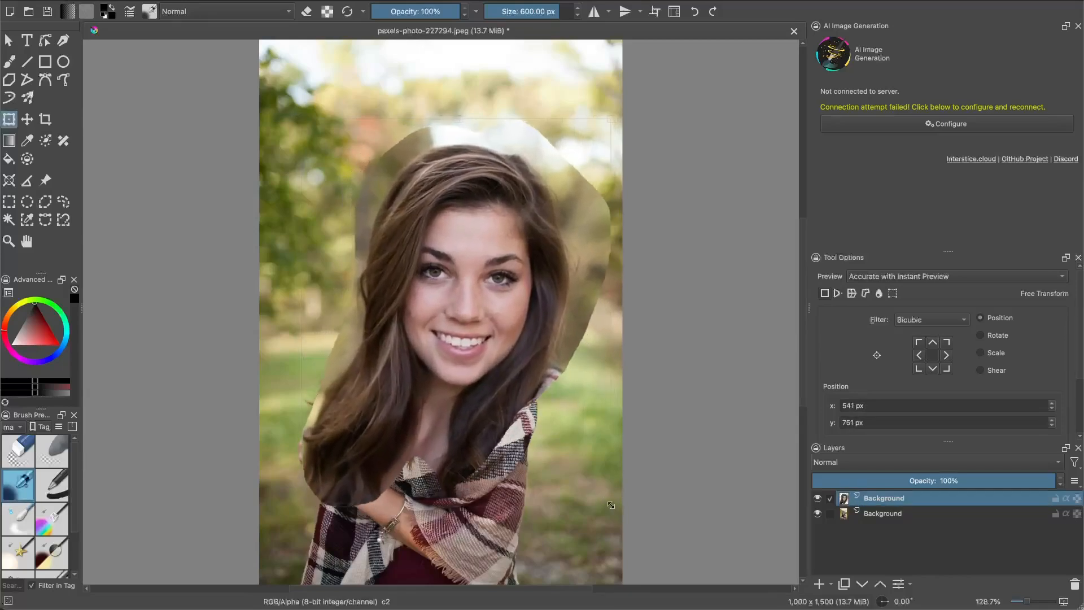
pyautogui.moveTo(511, 372); pyautogui.dragTo(480, 335)
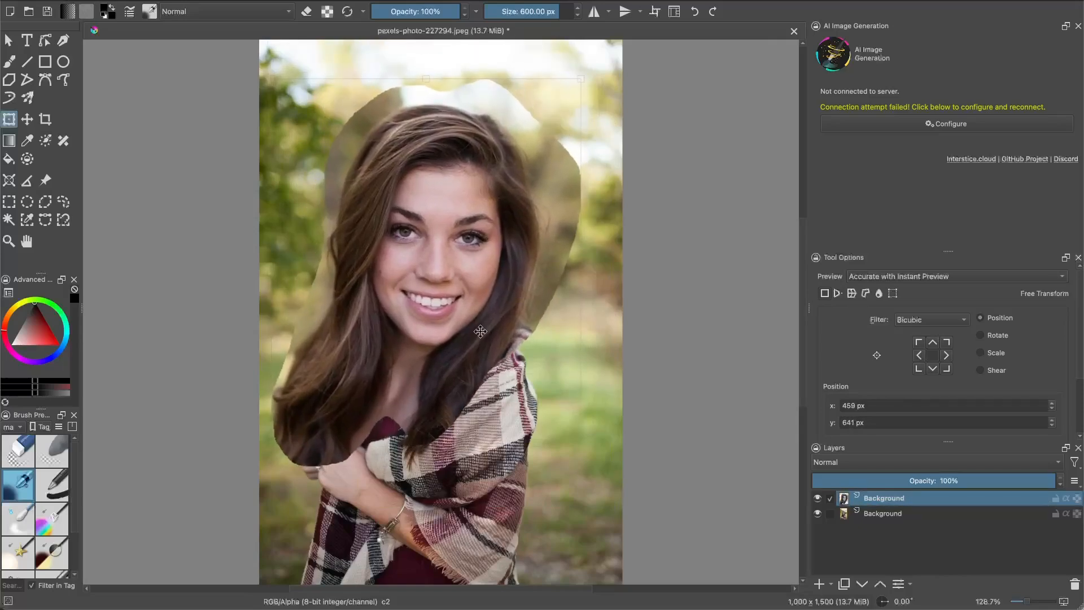
pyautogui.press('Return')
# - Erase the leftover background around the enlarged head with the Eraser Soft brush at about 125 px
pyautogui.click(8, 65)
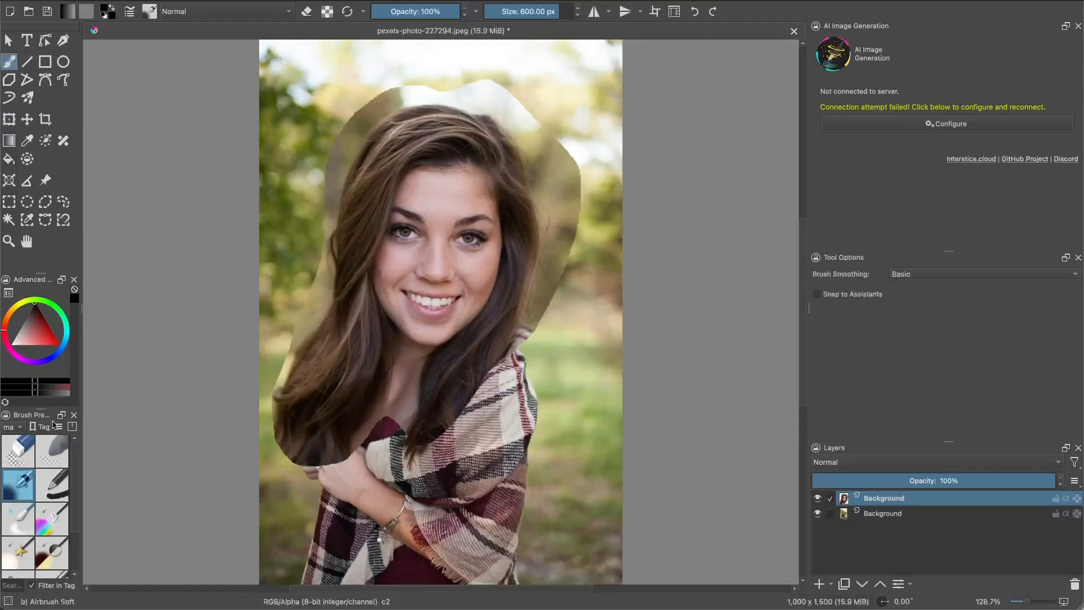
pyautogui.click(53, 451)
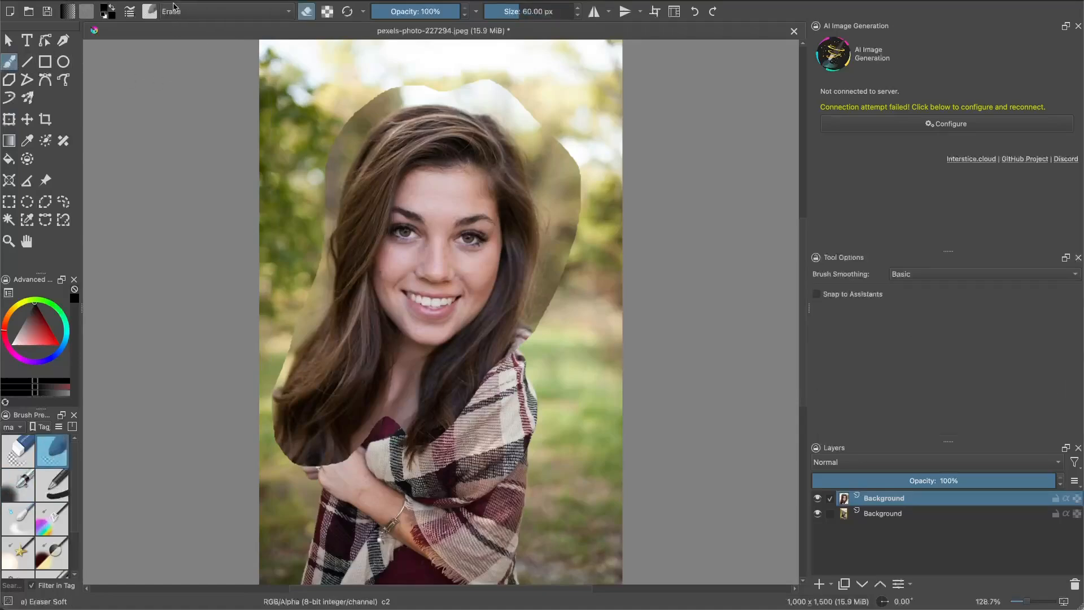
pyautogui.click(528, 11)
pyautogui.moveTo(391, 71)
pyautogui.mouseDown()
pyautogui.moveTo(363, 102)
pyautogui.moveTo(406, 79)
pyautogui.moveTo(445, 88)
pyautogui.moveTo(402, 87)
pyautogui.moveTo(359, 113)
pyautogui.moveTo(310, 207)
pyautogui.mouseUp()
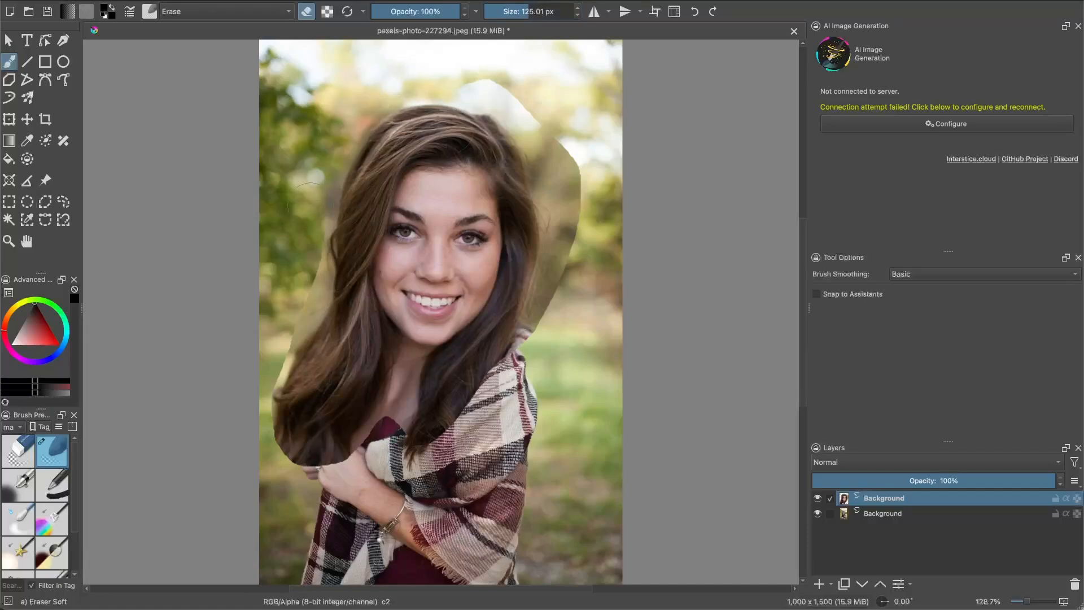
pyautogui.moveTo(300, 293)
pyautogui.mouseDown()
pyautogui.moveTo(315, 244)
pyautogui.moveTo(295, 342)
pyautogui.moveTo(275, 377)
pyautogui.moveTo(274, 450)
pyautogui.moveTo(384, 485)
pyautogui.moveTo(346, 463)
pyautogui.moveTo(347, 446)
pyautogui.moveTo(384, 412)
pyautogui.moveTo(321, 434)
pyautogui.moveTo(286, 429)
pyautogui.moveTo(284, 380)
pyautogui.moveTo(284, 445)
pyautogui.moveTo(322, 414)
pyautogui.moveTo(352, 409)
pyautogui.moveTo(370, 412)
pyautogui.moveTo(378, 437)
pyautogui.mouseUp()
pyautogui.moveTo(435, 441)
pyautogui.mouseDown()
pyautogui.moveTo(396, 421)
pyautogui.moveTo(415, 404)
pyautogui.moveTo(401, 418)
pyautogui.moveTo(478, 389)
pyautogui.moveTo(536, 354)
pyautogui.moveTo(562, 323)
pyautogui.moveTo(491, 99)
pyautogui.mouseUp()
# - Nudge the enlarged head slightly left and down to align it with the body, and return to the brush
pyautogui.press('t')
pyautogui.moveTo(441, 260); pyautogui.dragTo(432, 264)
pyautogui.press('b')
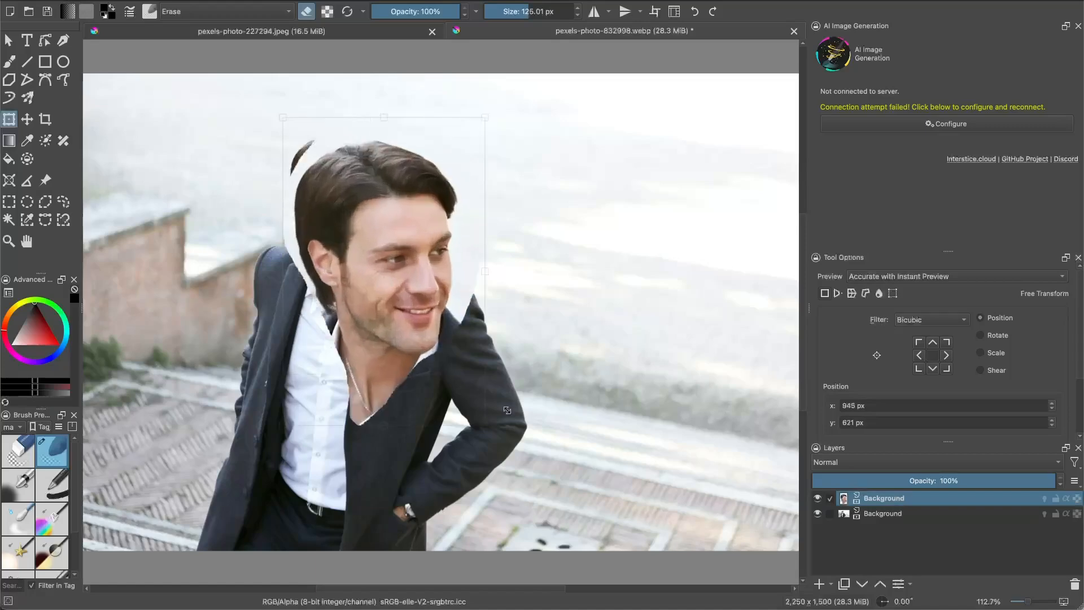
pyautogui.press('b')
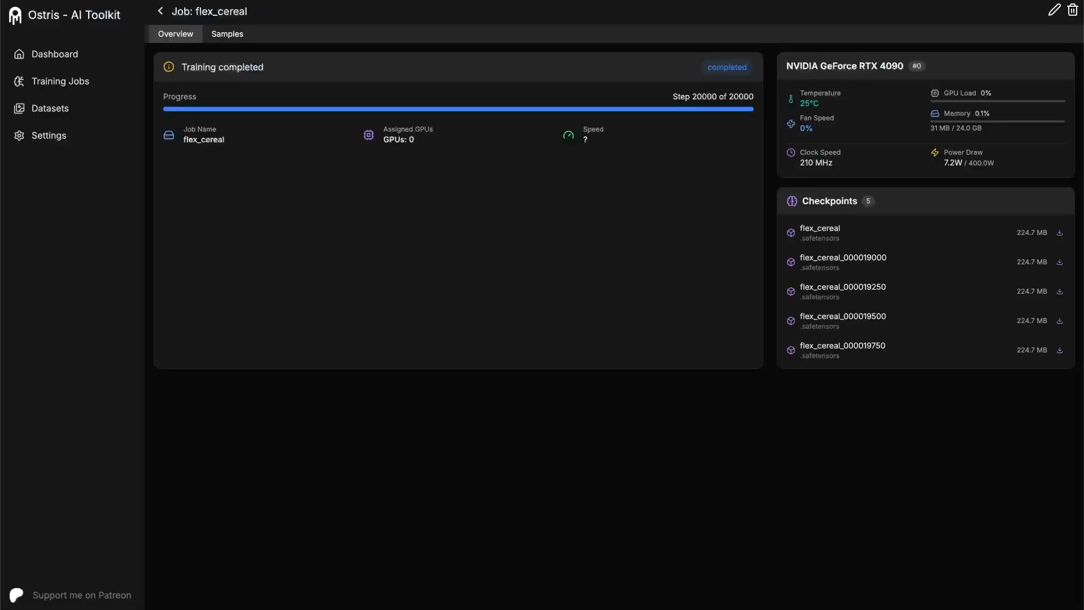
# - In AI Toolkit, create a new dataset named bighead
pyautogui.click(68, 112)
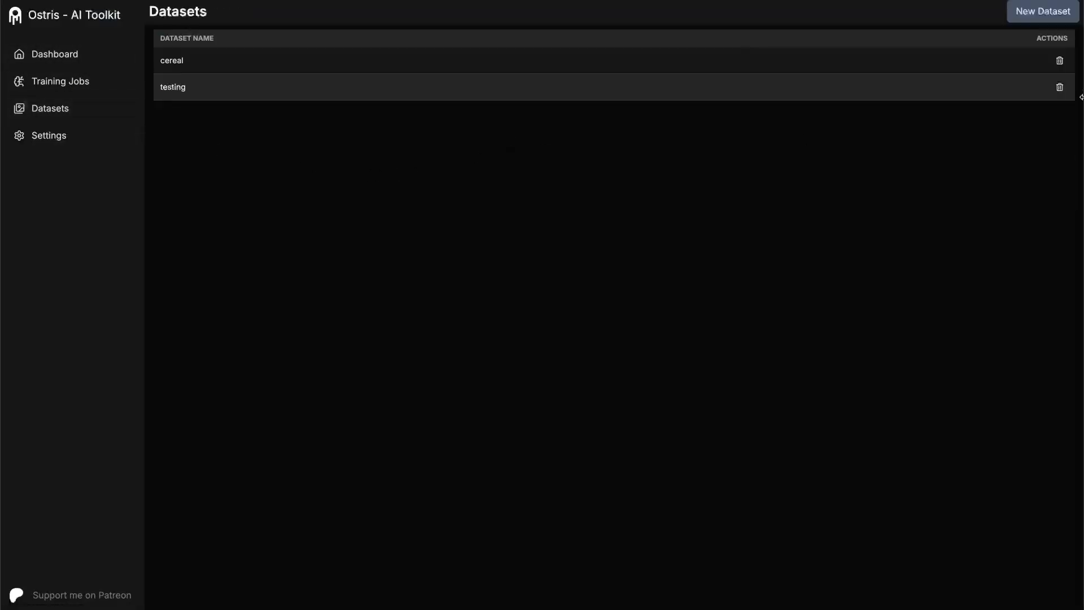
pyautogui.click(1022, 15)
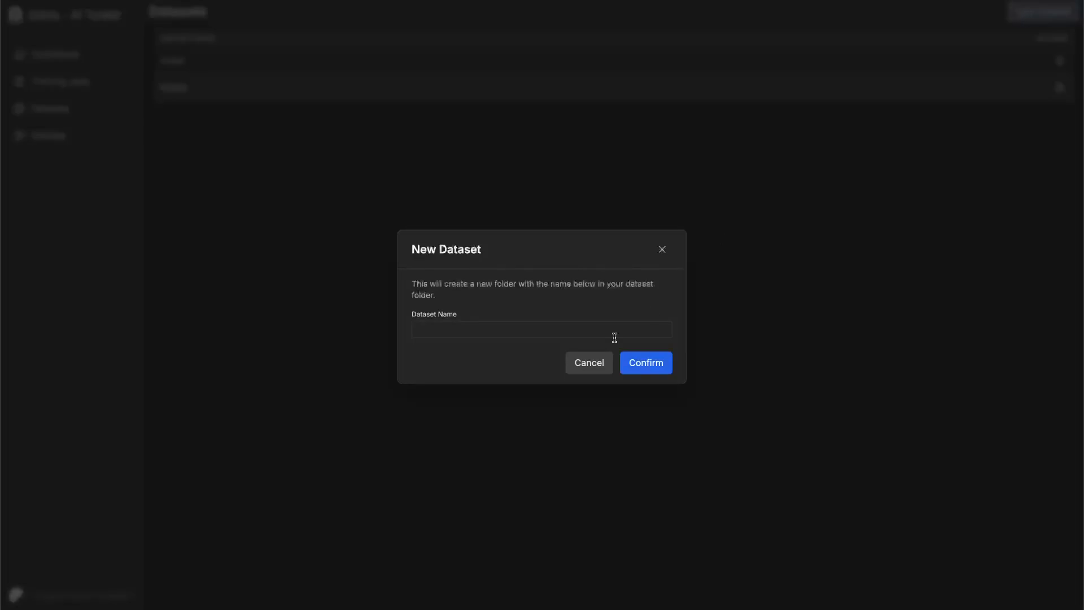
pyautogui.click(552, 330)
pyautogui.write('bighead')
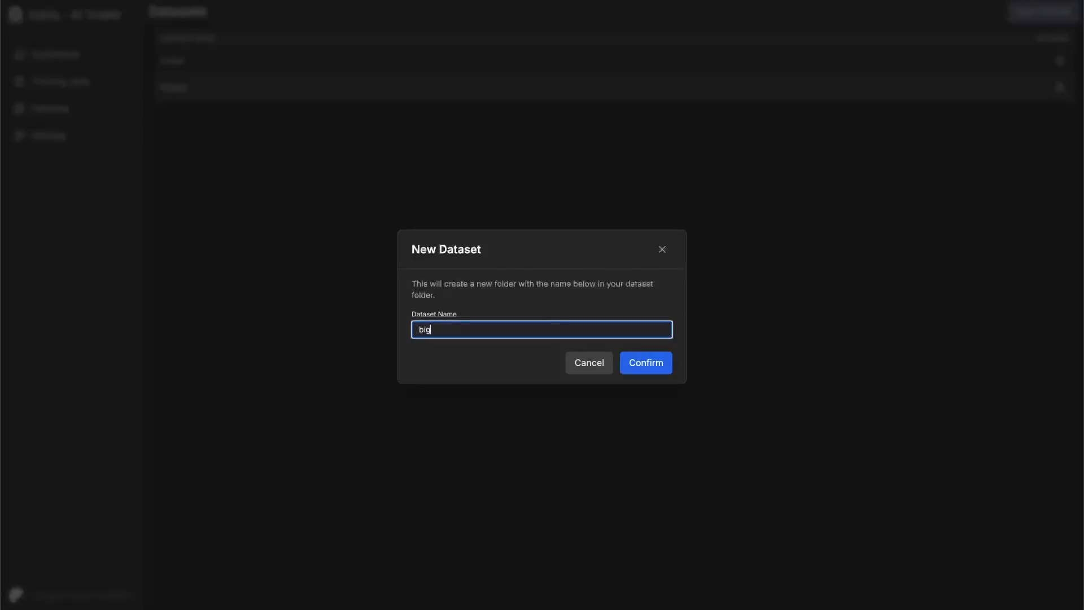
pyautogui.click(664, 367)
# - Open the bighead dataset and add the edited big-head portrait images to it
pyautogui.click(179, 69)
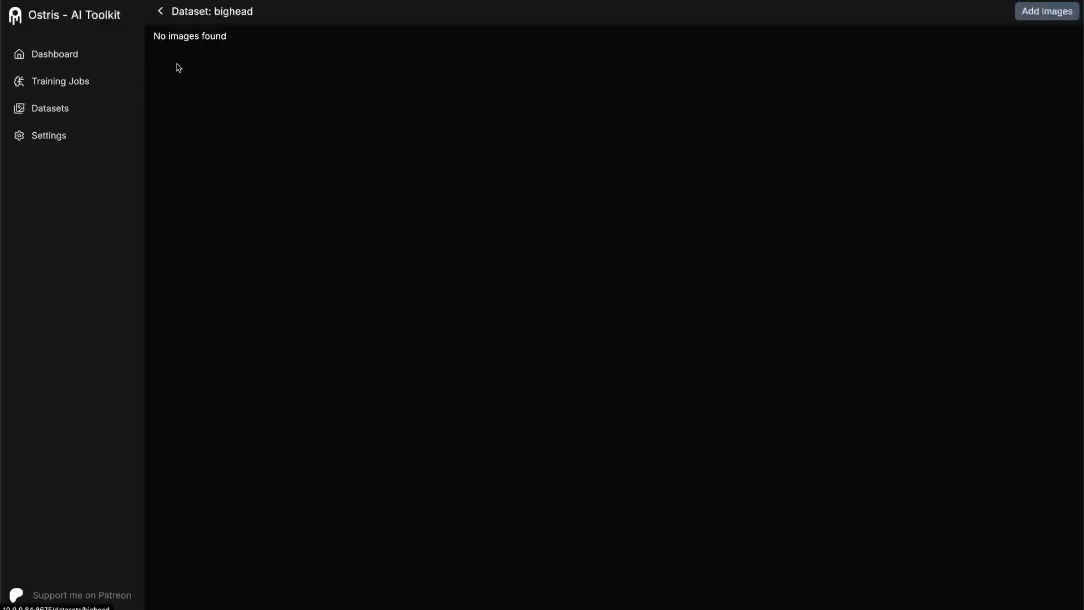
pyautogui.click(1045, 16)
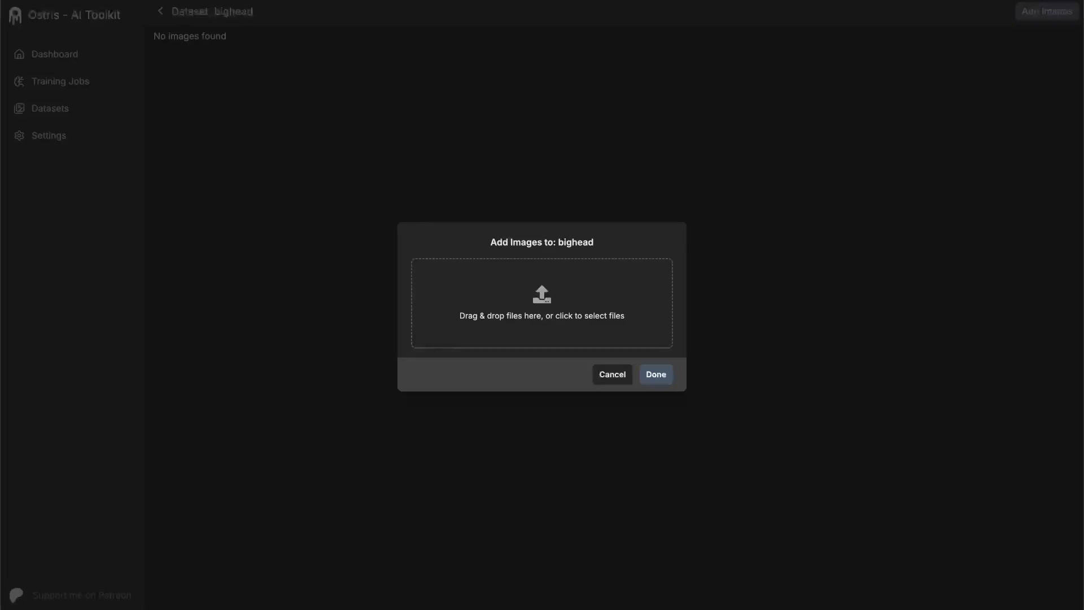
pyautogui.moveTo(533, 1); pyautogui.dragTo(566, 308)
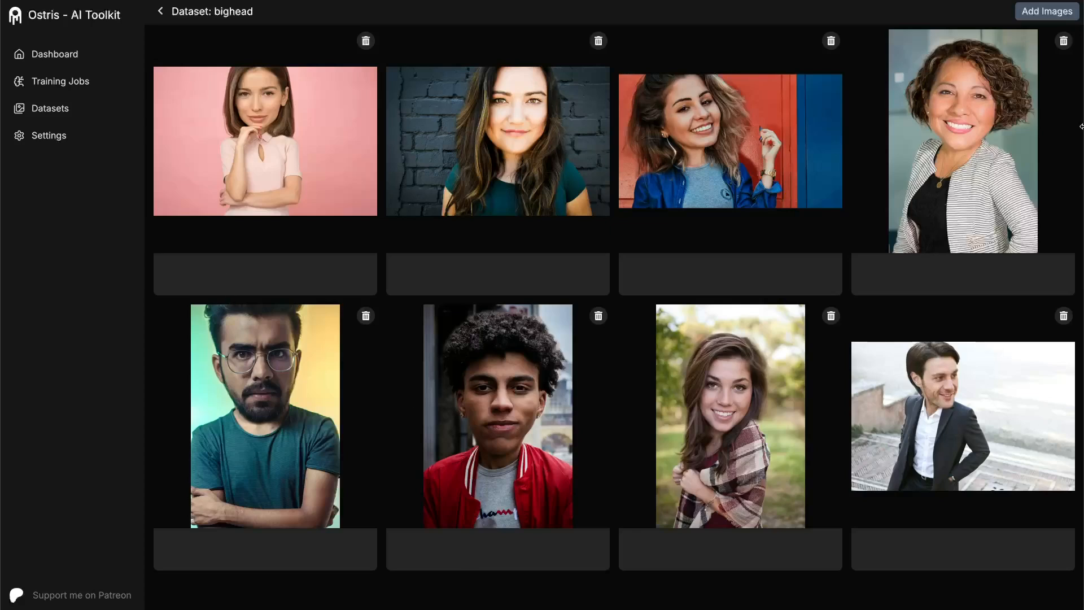
# - Caption the portrait with the pink background "woman with a pink background and a light pink shirt"
pyautogui.click(292, 261)
pyautogui.write('woman with a pink background and a light pink shirt')
pyautogui.rightClick(249, 265)
pyautogui.click(271, 268)
# - Caption the brick wall portrait "photo of a woman in front of a dark brick wall. She is wearing a dark green shirt"
pyautogui.click(452, 271)
pyautogui.write('photo of a woman in front of a dark brick wall. She is wearing a dark green shirt')
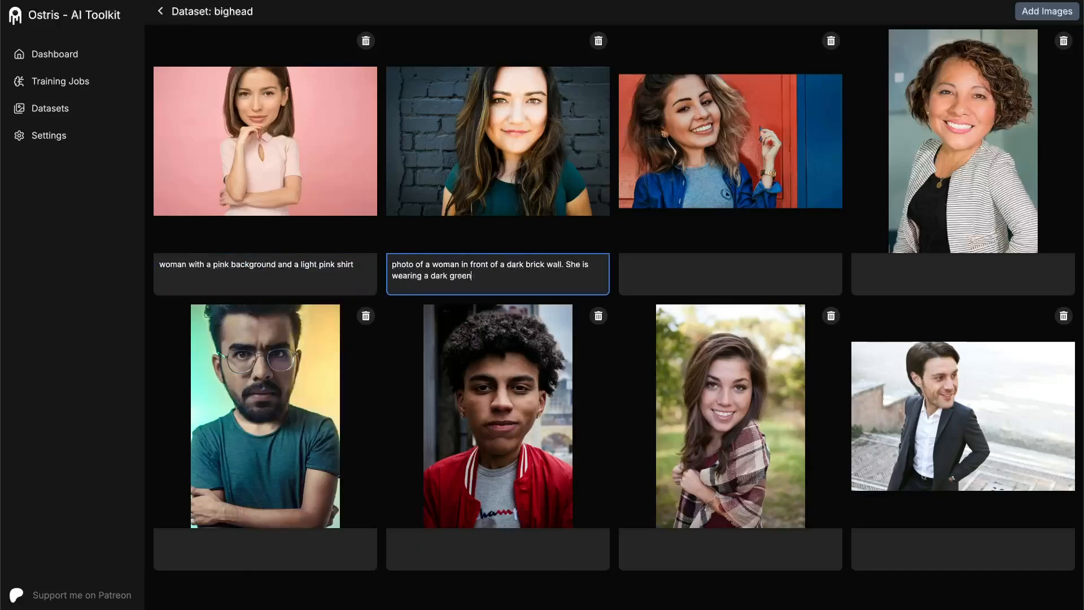
# - Caption the third portrait "photo of a woman smiling. She is in front of an orange and blue background. She has on a grey shirt with a blue sweater"
pyautogui.click(722, 275)
pyautogui.write('photo of a woman smiling. She is in front of an orange')
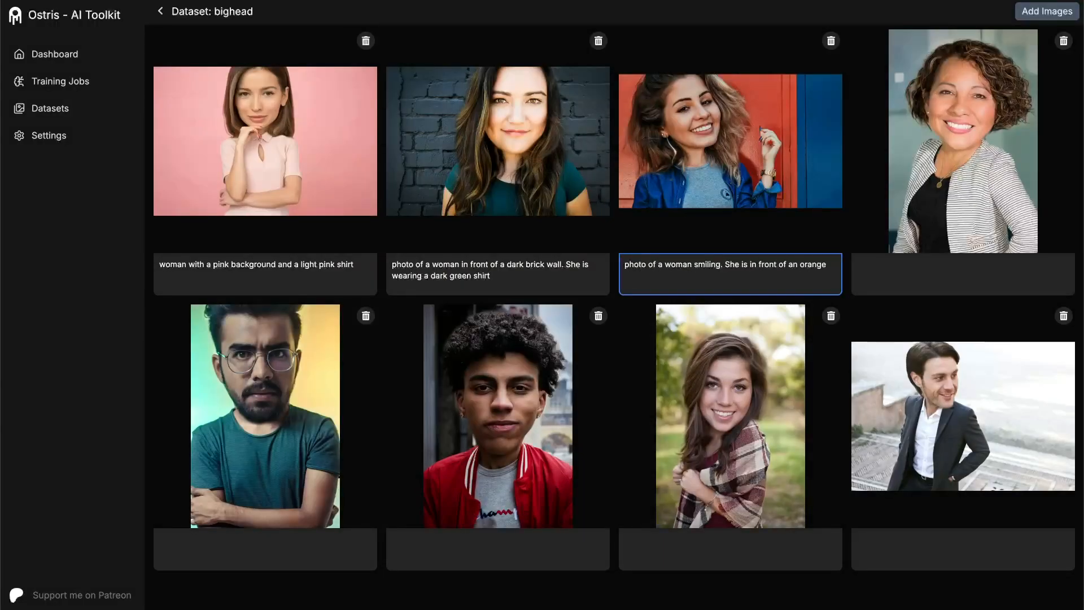
pyautogui.write(' and blue background. She has on a grey shirt with a blue sweater')
# - Begin the caption of the woman in the striped jacket with "photo of a woman in an office"
pyautogui.click(955, 277)
pyautogui.write('photo of a woman in an office, She has')
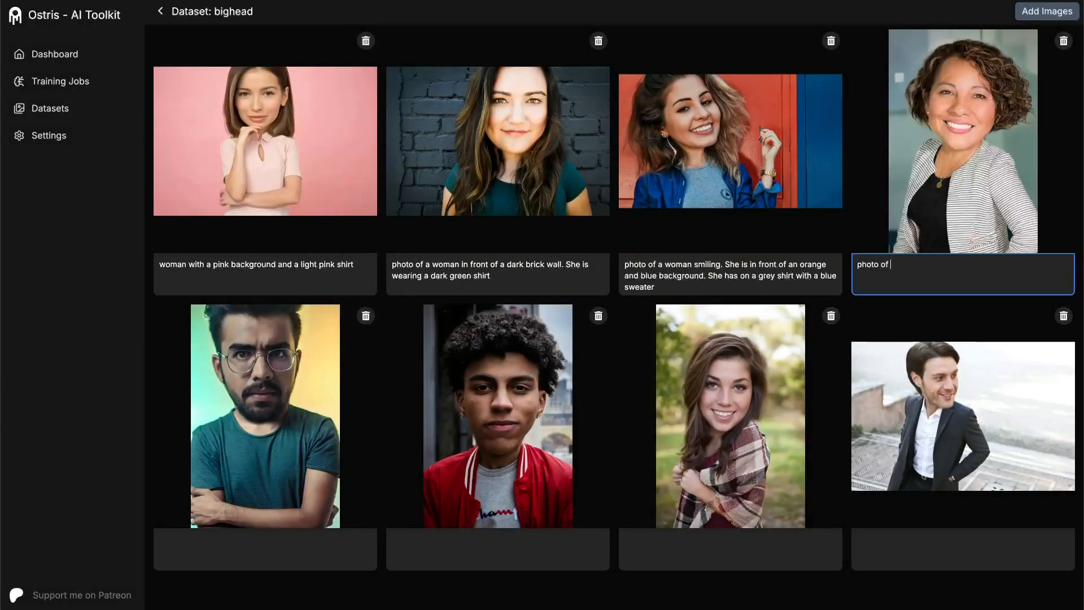
pyautogui.press('BackSpace')
pyautogui.press('BackSpace')
pyautogui.press('BackSpace')
pyautogui.press('BackSpace')
pyautogui.press('BackSpace')
pyautogui.press('BackSpace')
pyautogui.press('BackSpace')
pyautogui.press('BackSpace')
pyautogui.press('BackSpace')
pyautogui.press('BackSpace')
# - Complete the office portrait's caption with ". She is wearing a black shirt with a white and black striped jacket. She has short curly hair. She is smiling."
pyautogui.write('. She is wearing a black shirt with a white and black striped jack')
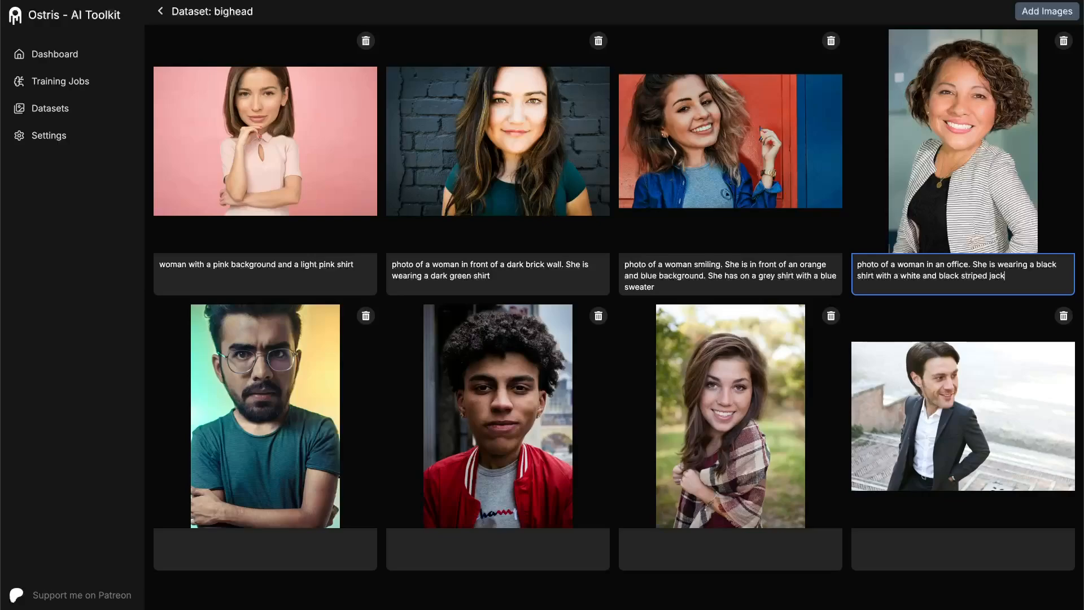
pyautogui.write('et. She has short curly hair. She is smiling.')
# - Caption the bearded man's portrait "a man with glasses wearing a green t shirt. His arms are crossed."
pyautogui.click(266, 549)
pyautogui.write('a man with glasses wearing a green ')
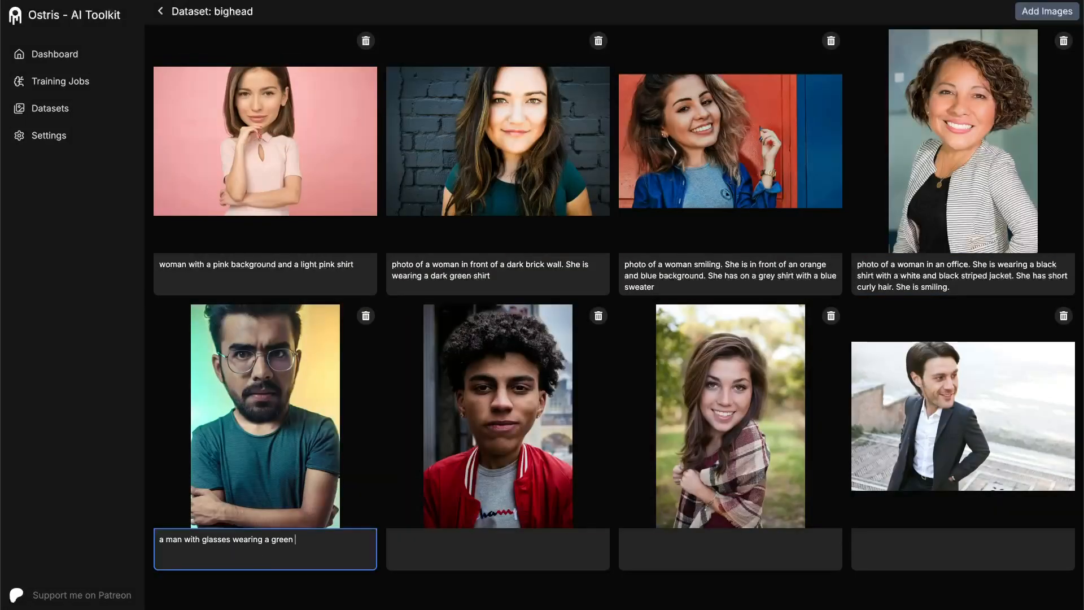
pyautogui.write('t shirt. His arms are crossed.')
# - Caption the red jacket portrait "A man with curly hair wearing a red jacked and a grey shirt"
pyautogui.click(520, 539)
pyautogui.write('A man with curly ')
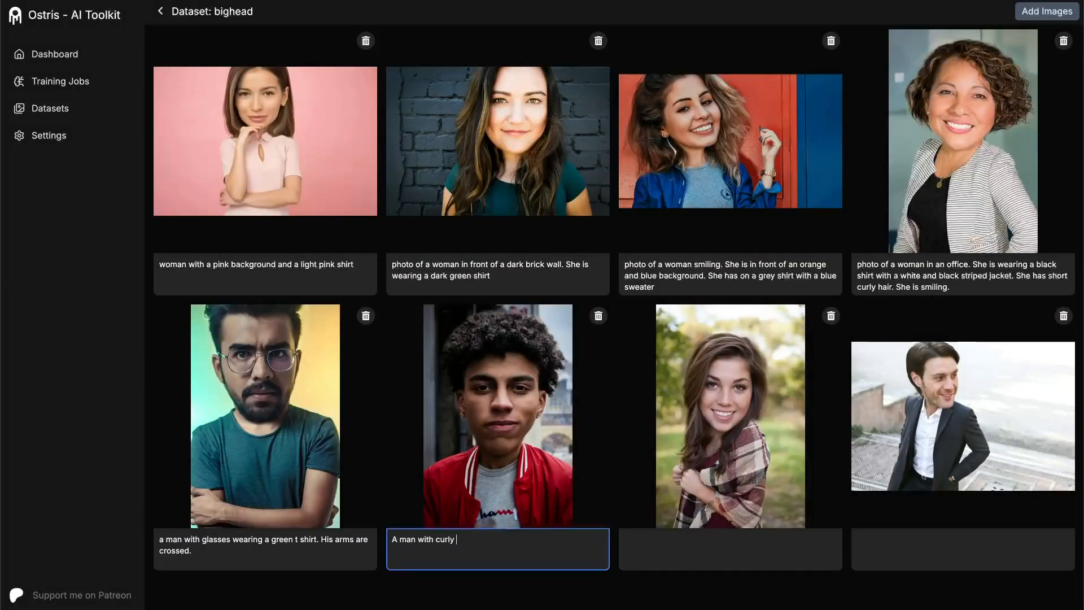
pyautogui.write('hair wearing a red jacked and a grey shirt')
# - Caption the portrait of the woman in plaid "outdoor photo of a woman smiling wearing a flannel blanket over her"
pyautogui.click(764, 567)
pyautogui.write('outdoor photo of a woman smiling w')
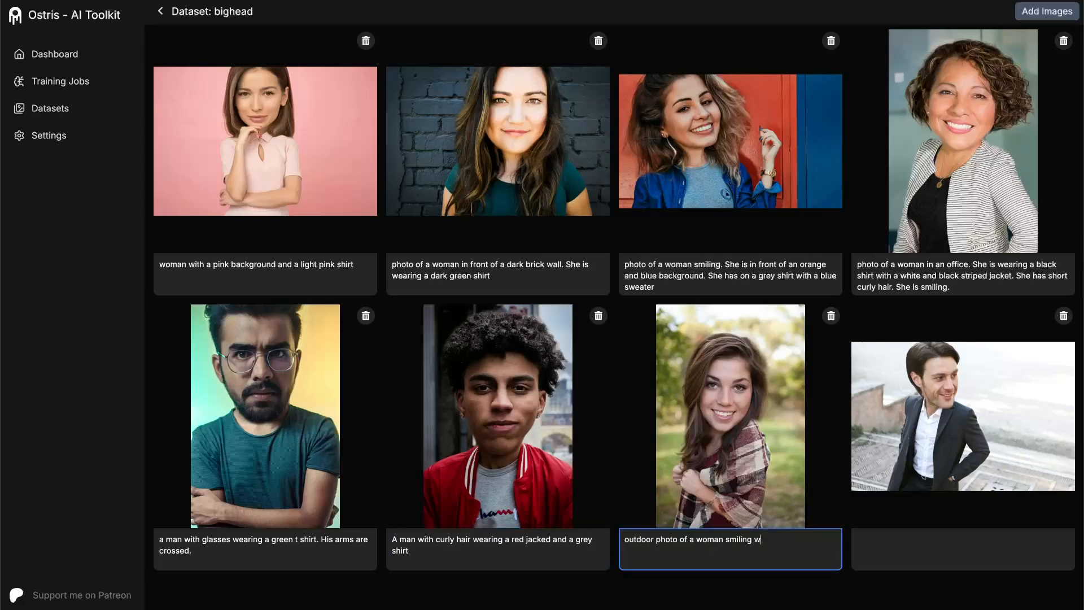
pyautogui.write('earing a flannel blanket over her')
# - Caption the last portrait "a man in a suit with a white shirt on. He is looking to the right."
pyautogui.click(909, 550)
pyautogui.write('a man in a suit with a white shirt on. He is looking to the right.')
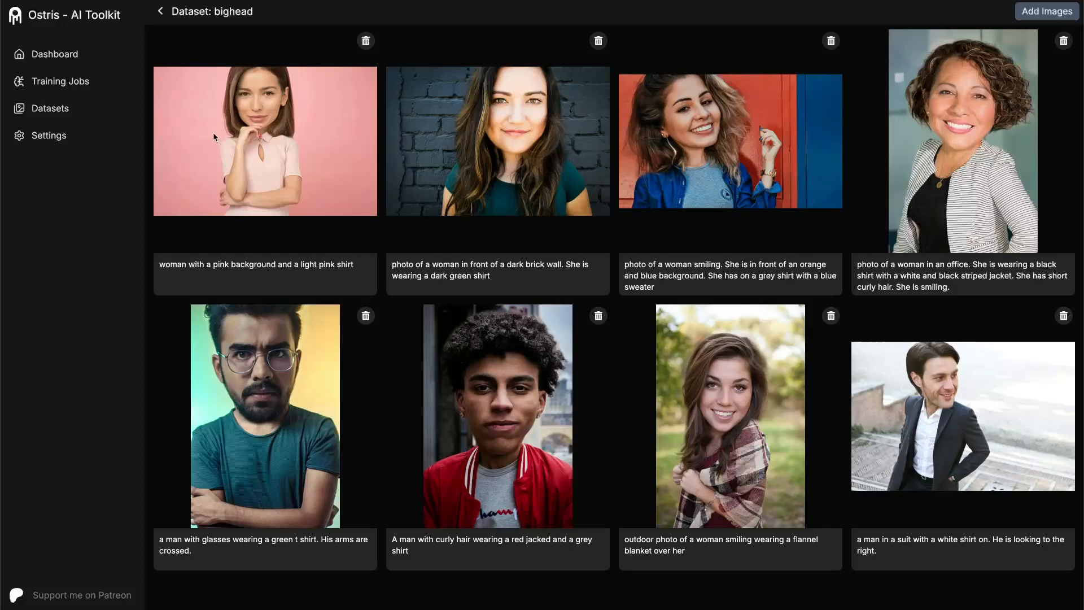
# - Start a new training job and name it flex_bighead_v1
pyautogui.click(38, 85)
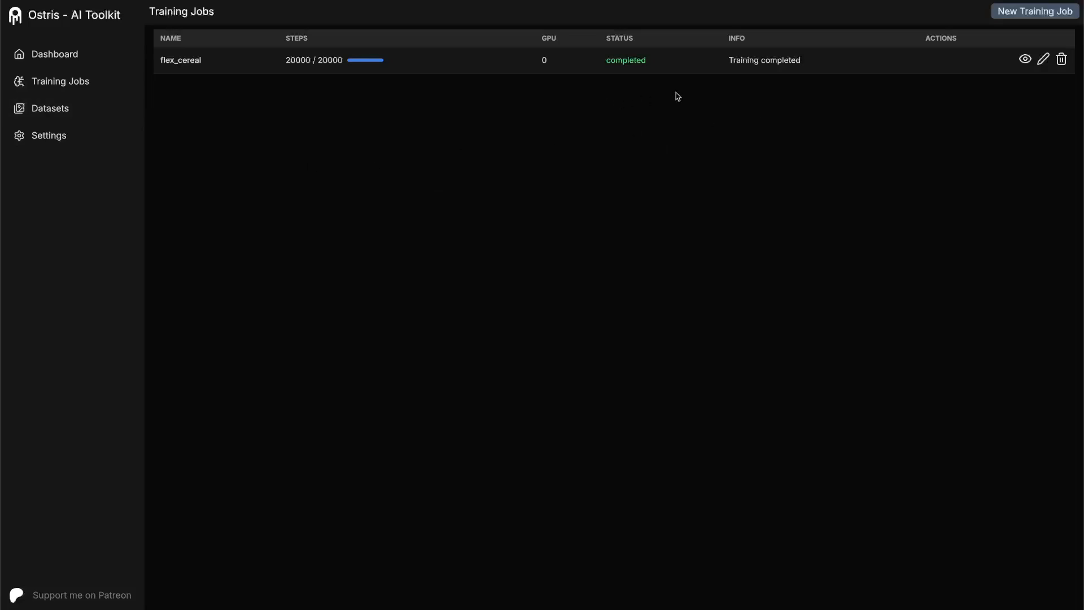
pyautogui.click(1022, 13)
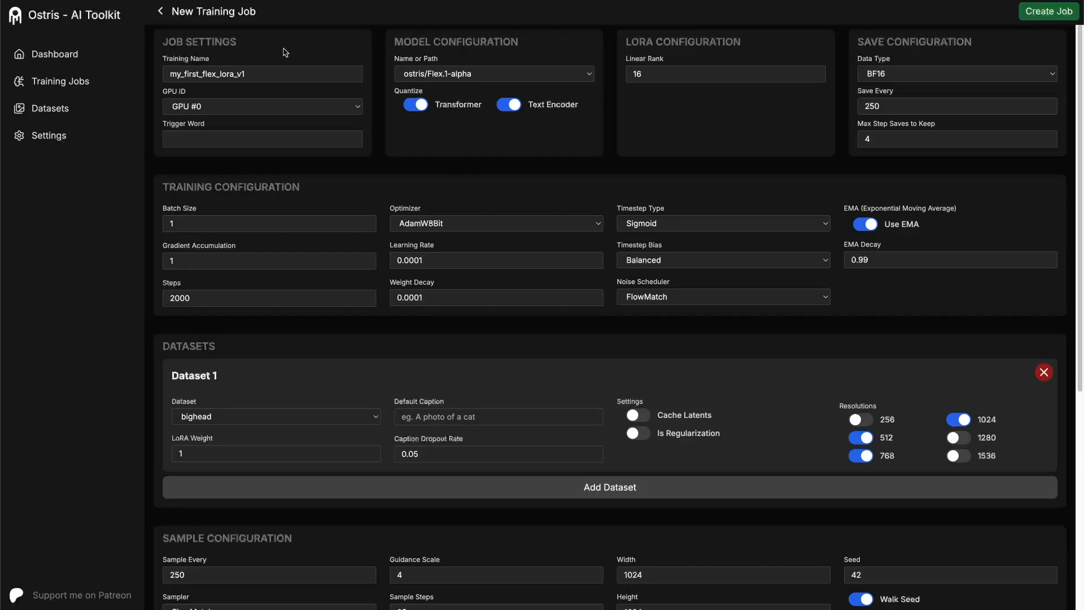
pyautogui.click(275, 72)
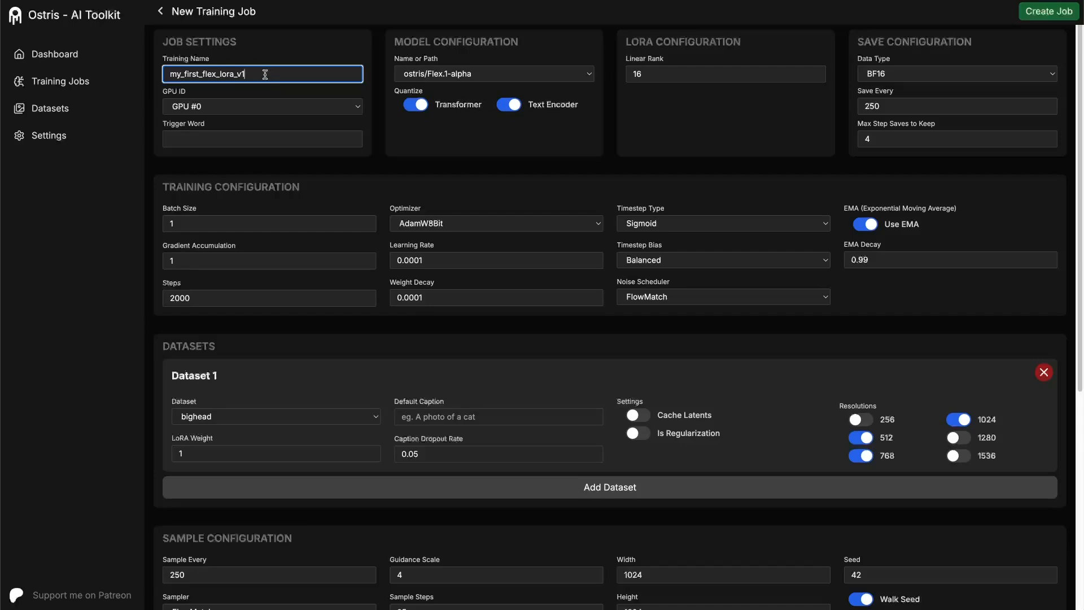
pyautogui.moveTo(265, 74); pyautogui.dragTo(169, 76)
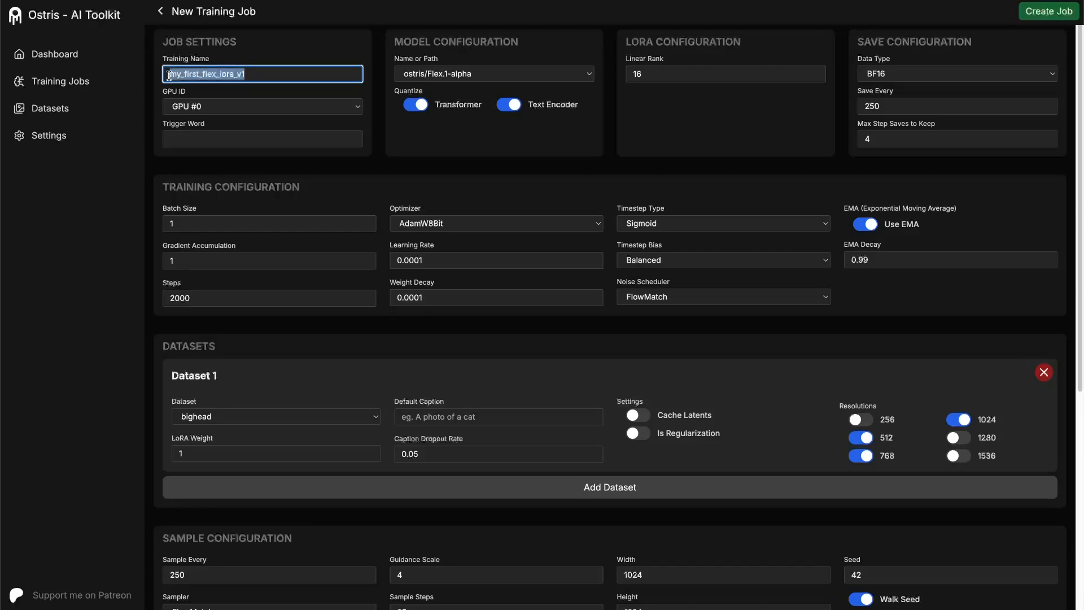
pyautogui.write('fle')
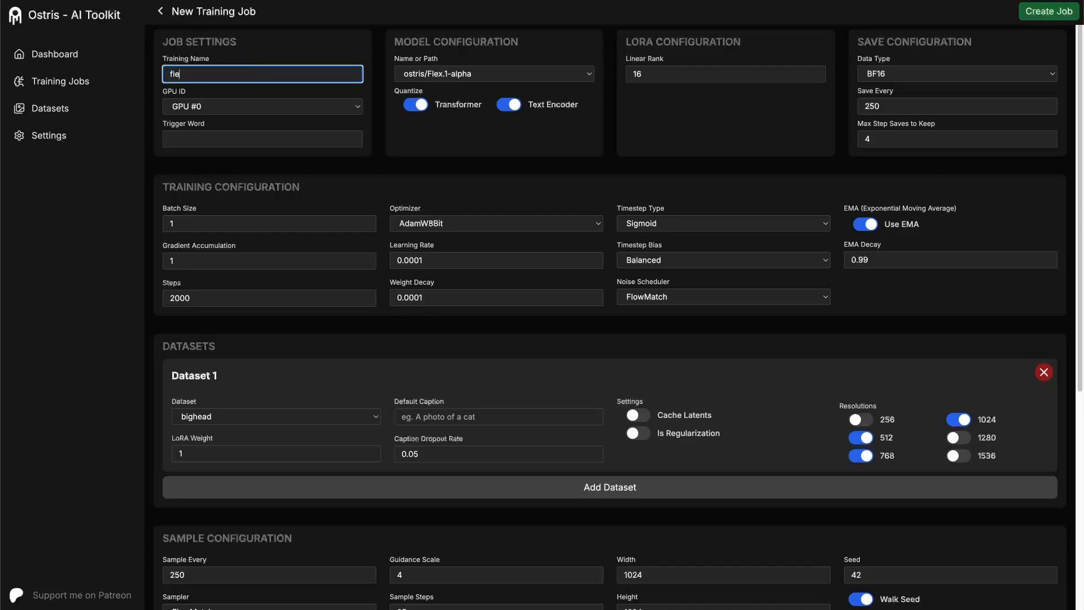
pyautogui.write('x_bighead_v1')
# - Select GPU #0 for the job and ostris/Flex.1-alpha as the base model
pyautogui.click(200, 106)
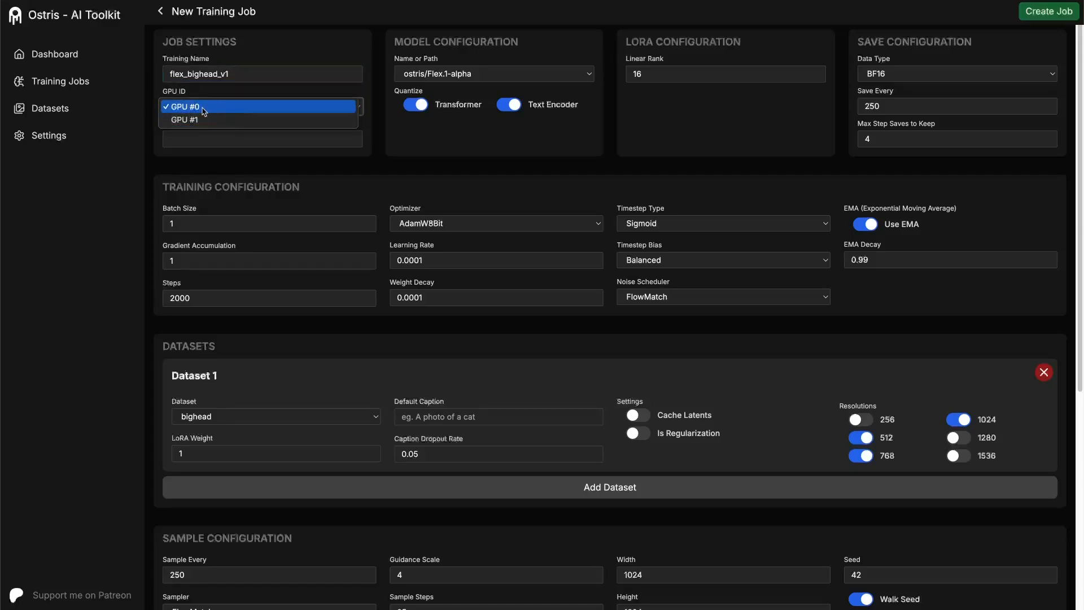
pyautogui.click(204, 109)
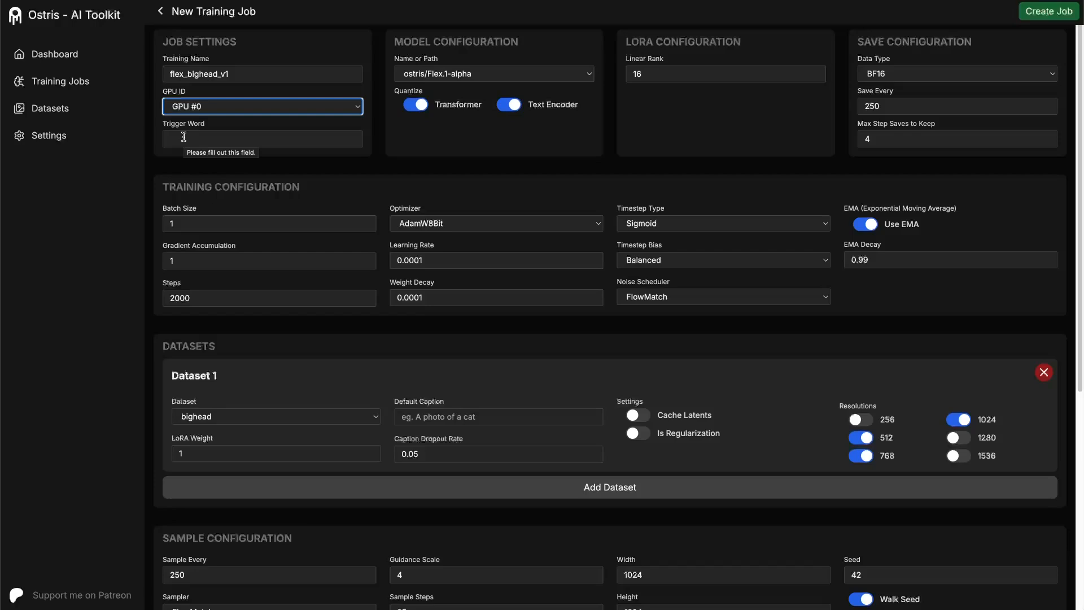
pyautogui.click(462, 74)
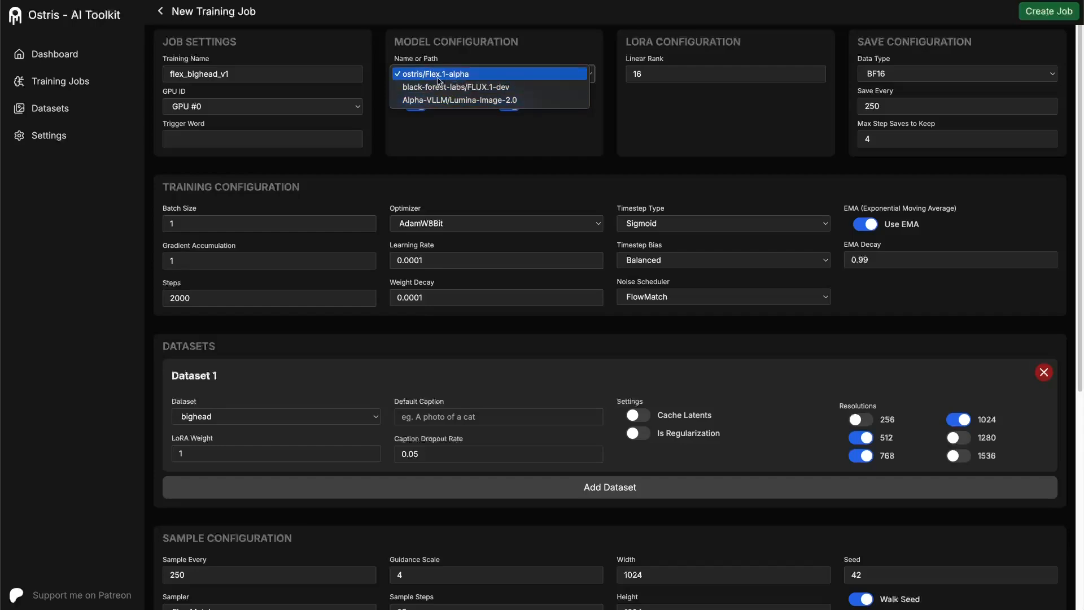
pyautogui.click(448, 78)
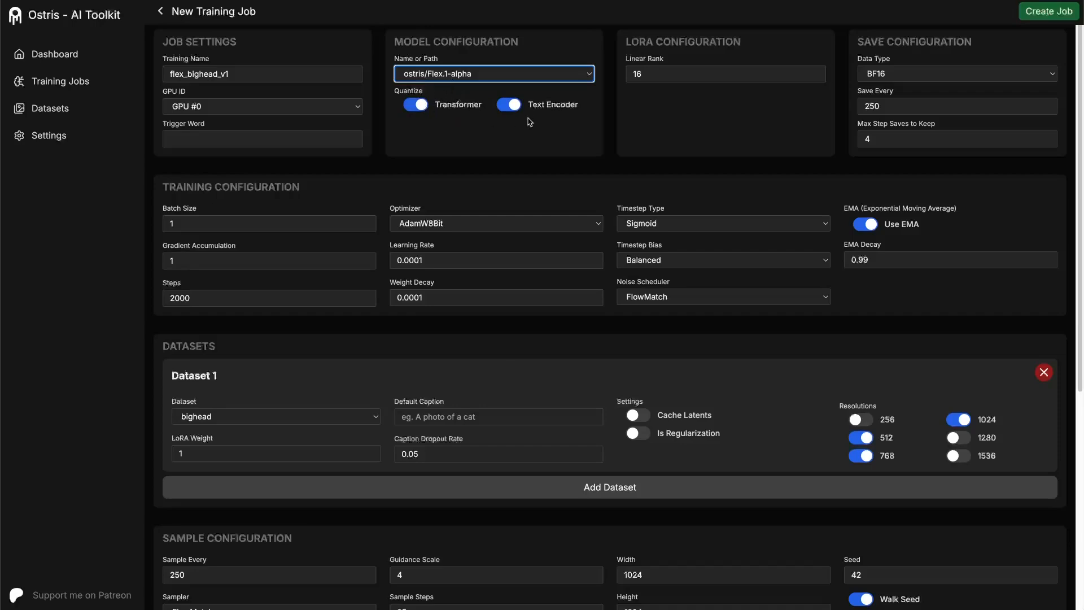
# - Switch the base model to Alpha-VLLM/Lumina-Image-2.0 and back to ostris/Flex.1-alpha
pyautogui.click(494, 74)
pyautogui.click(451, 99)
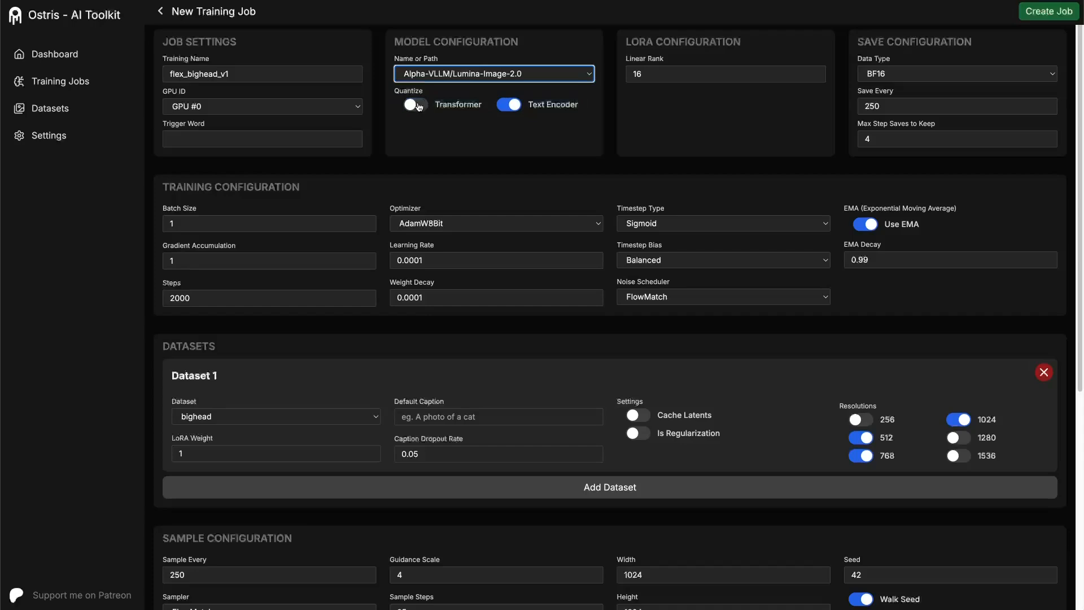
pyautogui.click(444, 77)
pyautogui.click(438, 50)
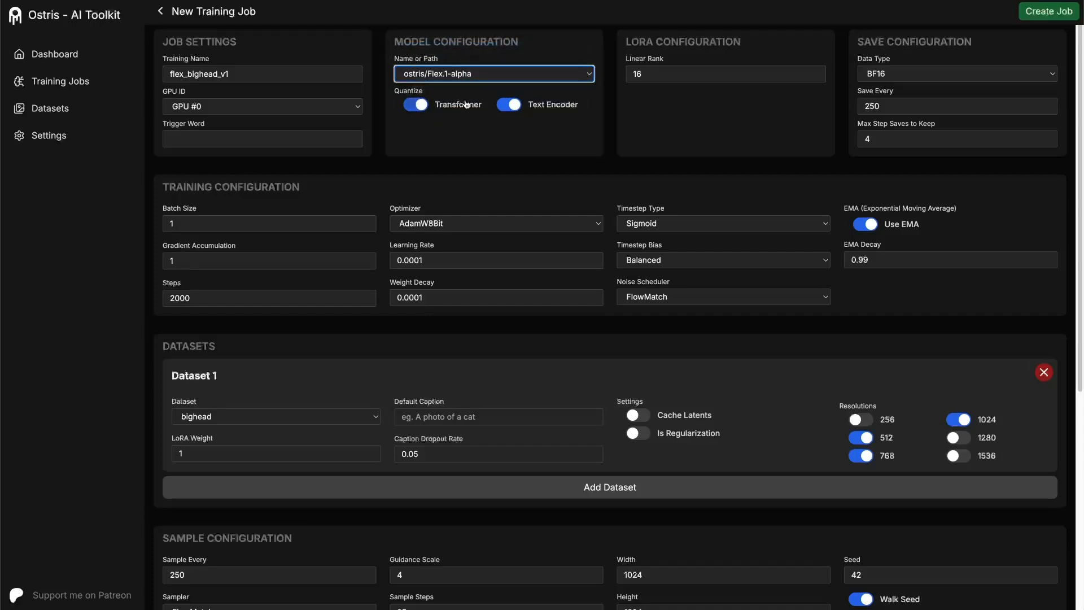
# - Set the LoRA linear rank to 32
pyautogui.click(651, 78)
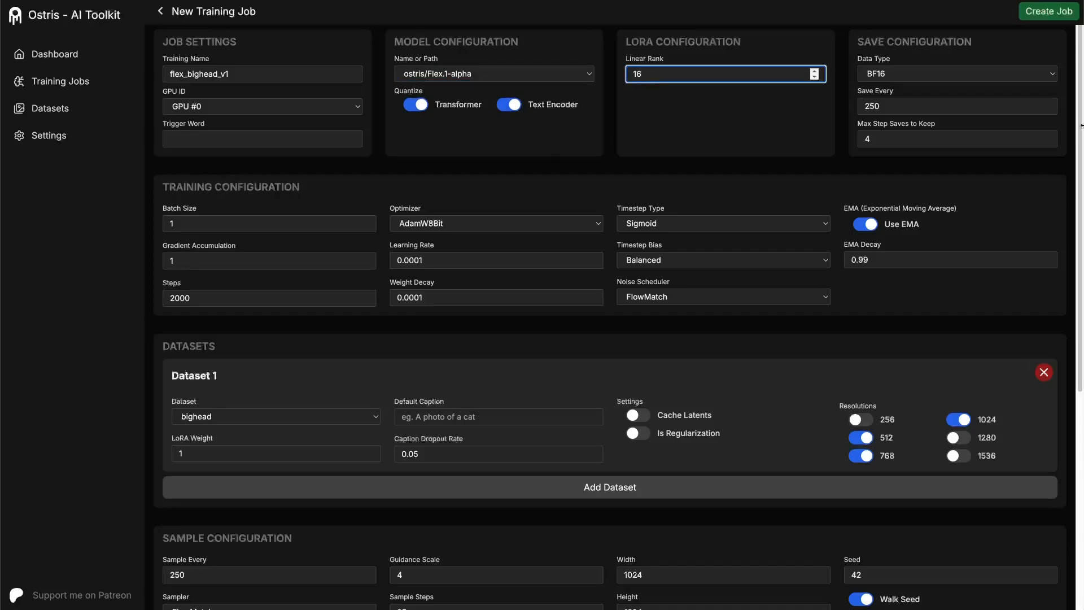
pyautogui.doubleClick(638, 75)
pyautogui.write('32')
# - Set the number of training steps to 5000
pyautogui.click(171, 298)
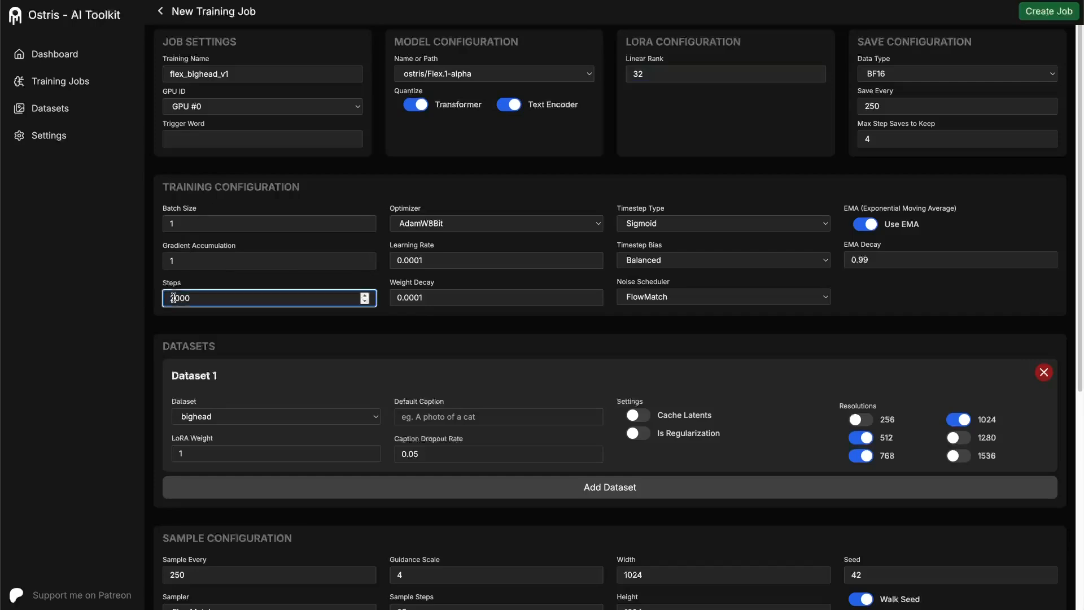
pyautogui.hotkey('ctrl', 'a')
pyautogui.write('5000')
# - Set the timestep type to Flux Shift and choose Balanced as the timestep bias in the training configuration
pyautogui.click(433, 261)
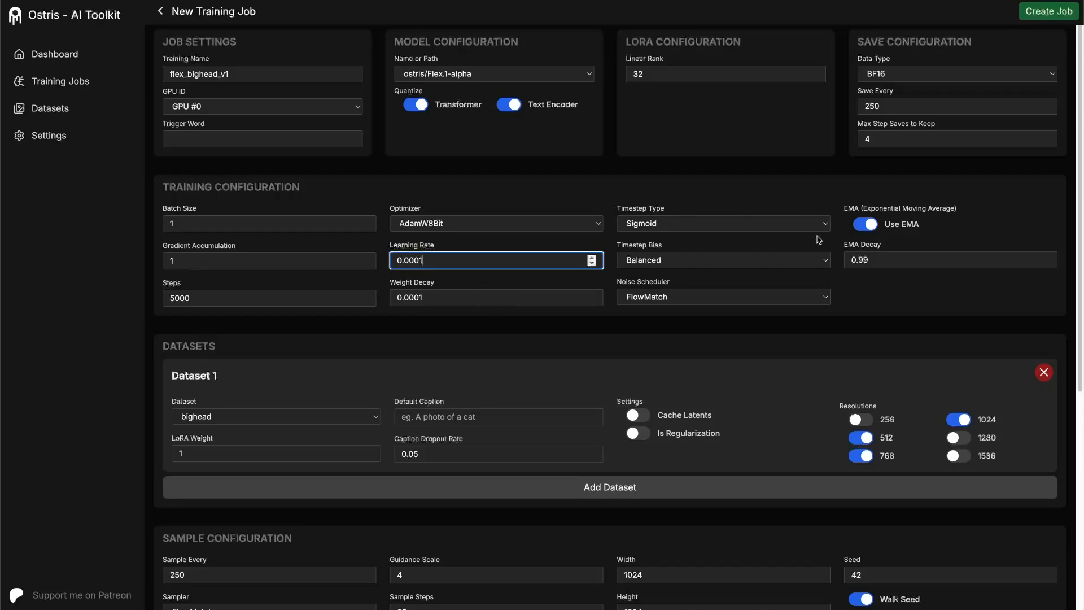
pyautogui.click(637, 208)
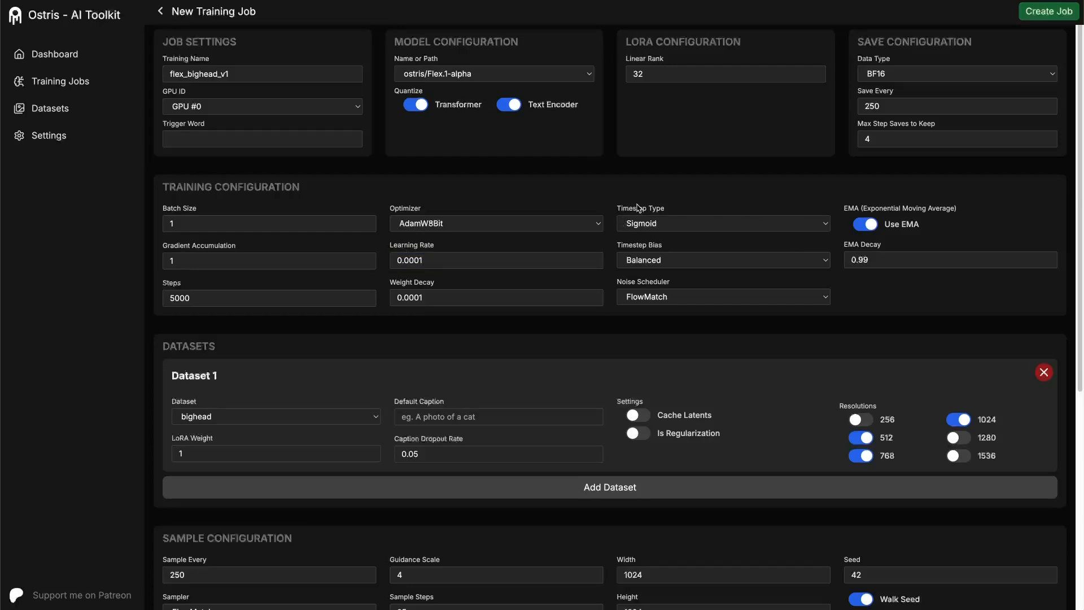
pyautogui.click(685, 226)
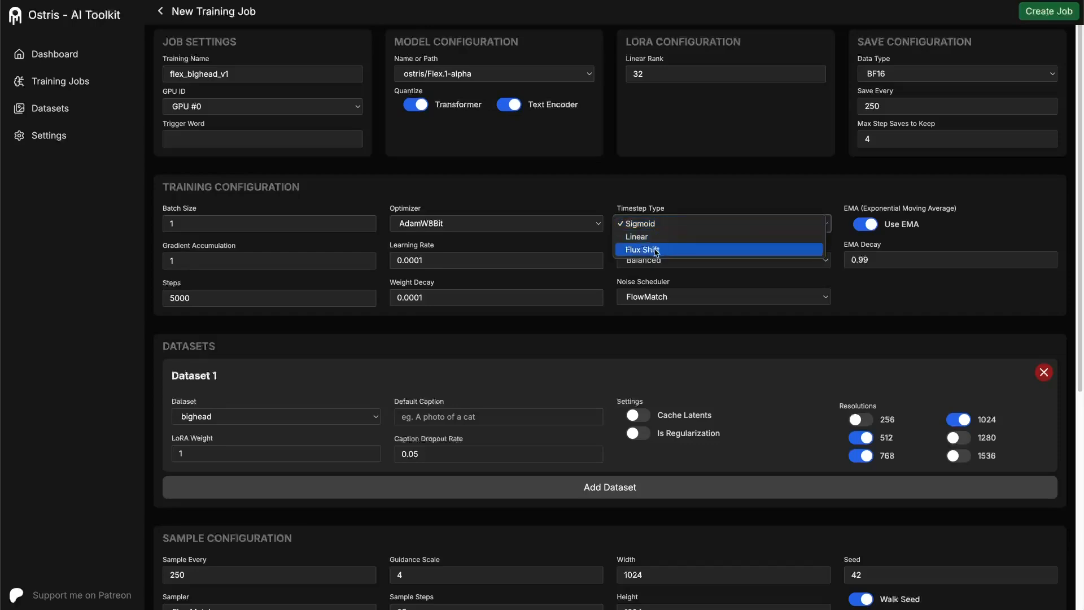
pyautogui.click(656, 252)
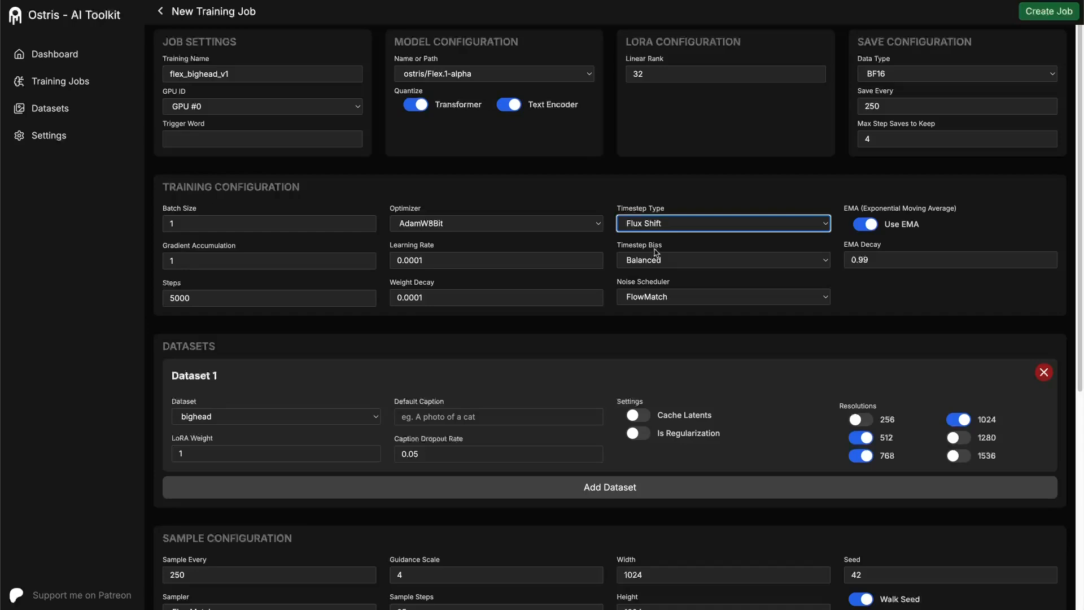
pyautogui.click(671, 226)
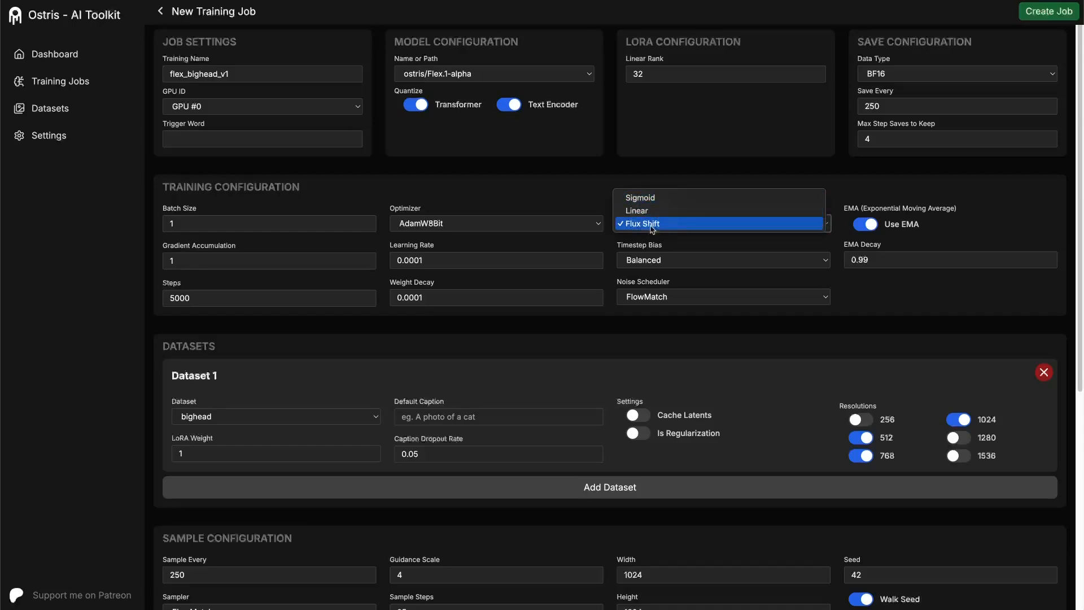
pyautogui.click(653, 225)
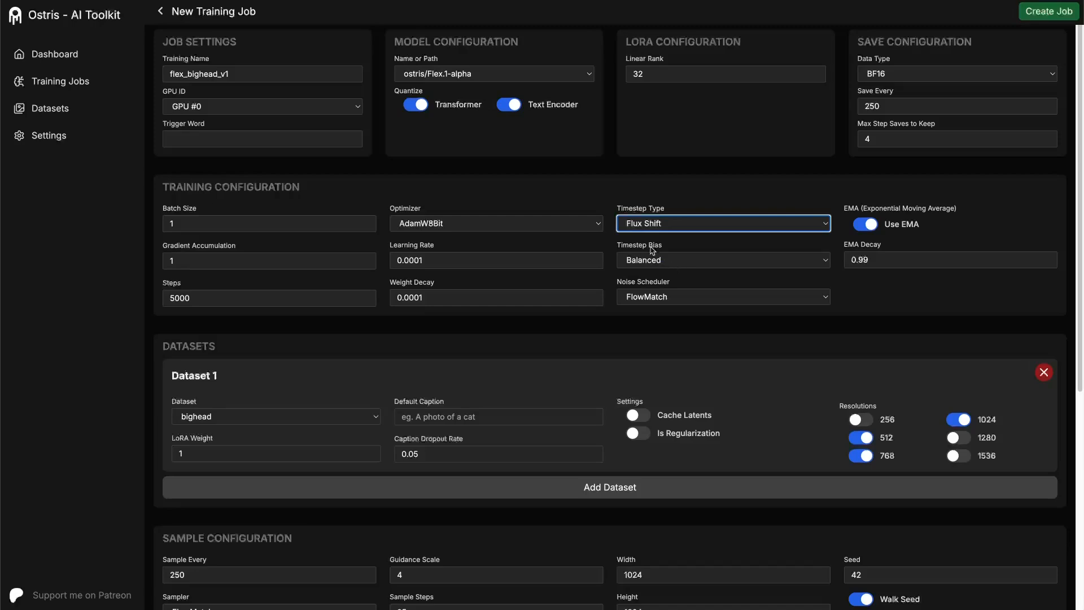
pyautogui.click(694, 265)
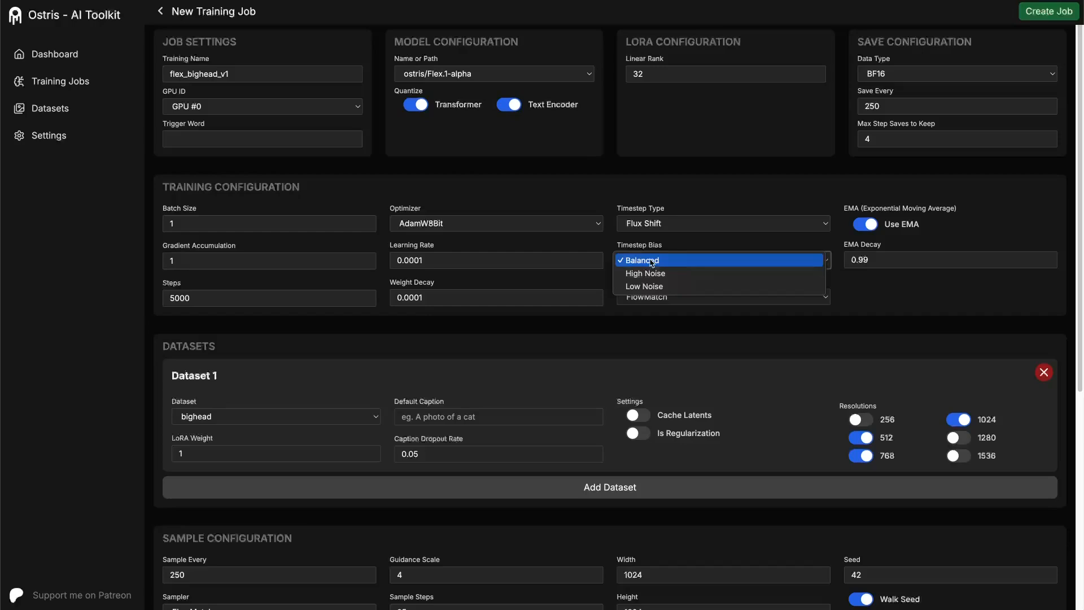
pyautogui.click(652, 263)
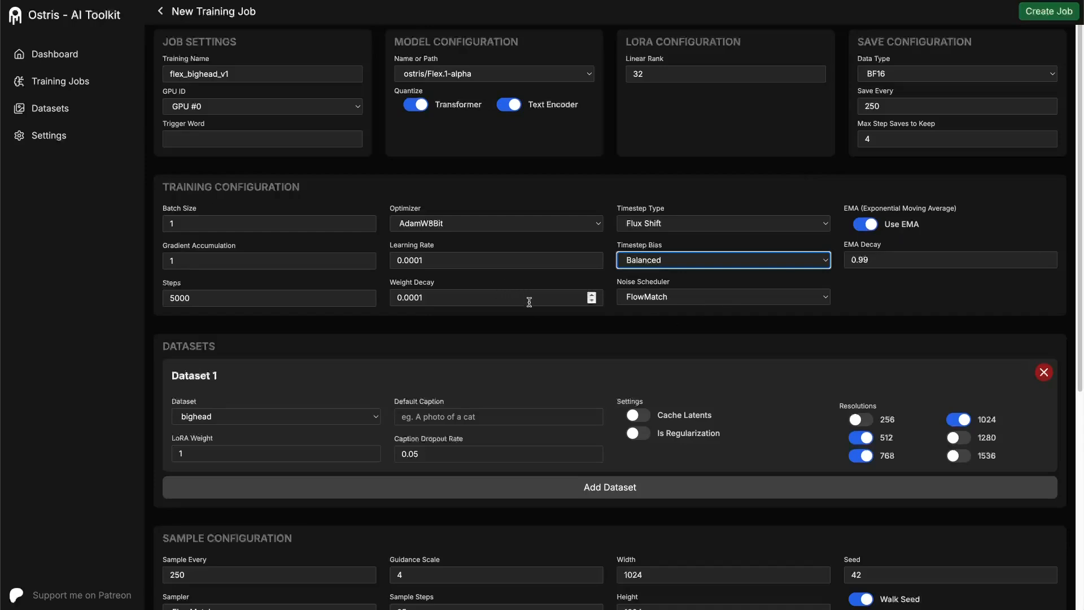
# - Try adding a second dataset entry set to cereal and remove it, leaving only the bighead dataset in the job
pyautogui.scroll(-2, 534, 308)
pyautogui.scroll(-1, 537, 310)
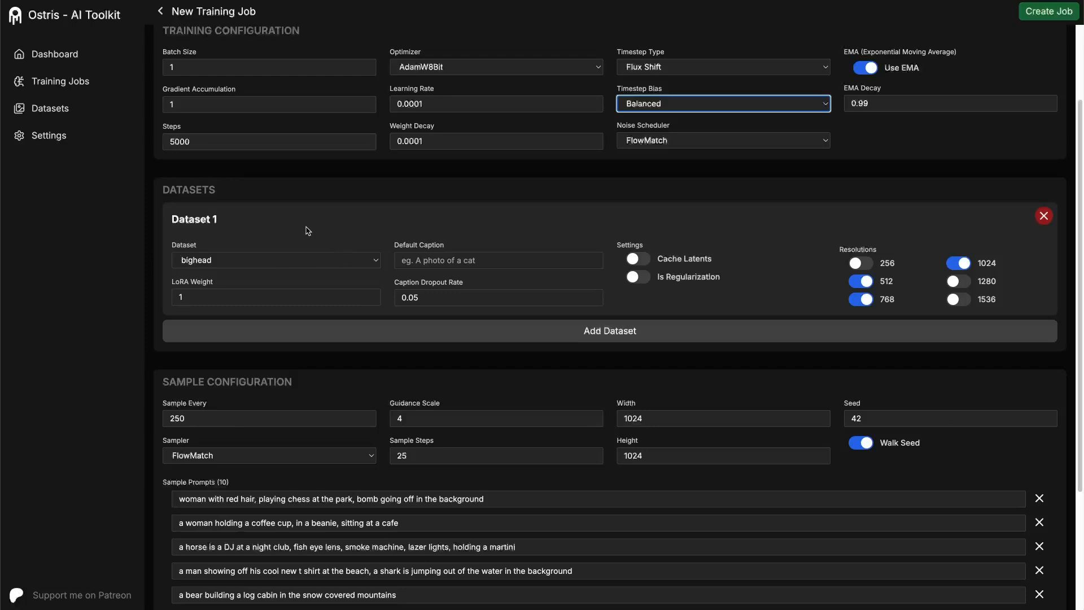
pyautogui.click(506, 333)
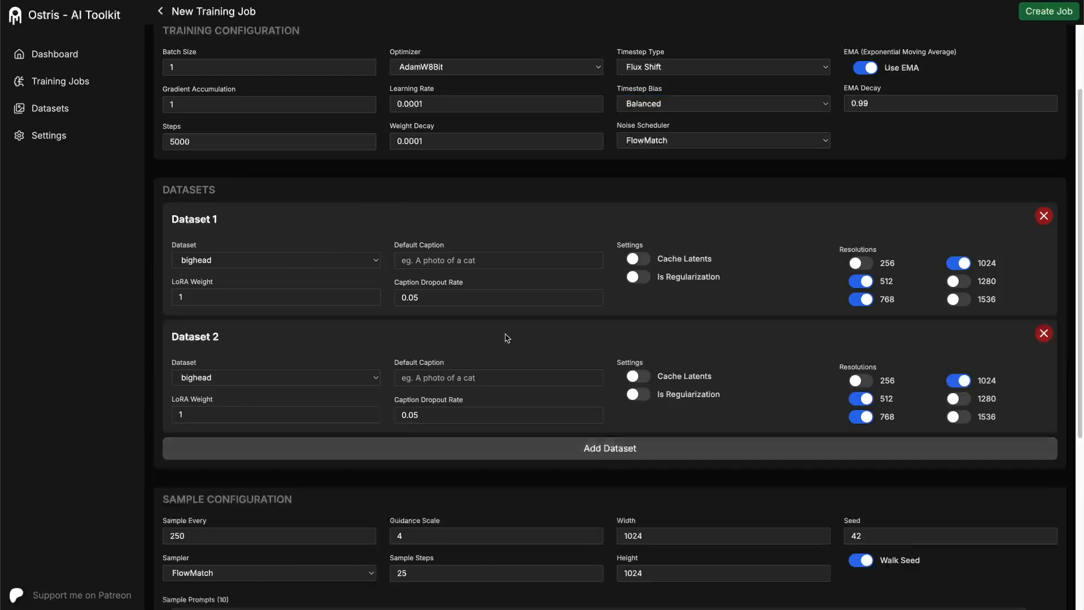
pyautogui.click(1044, 333)
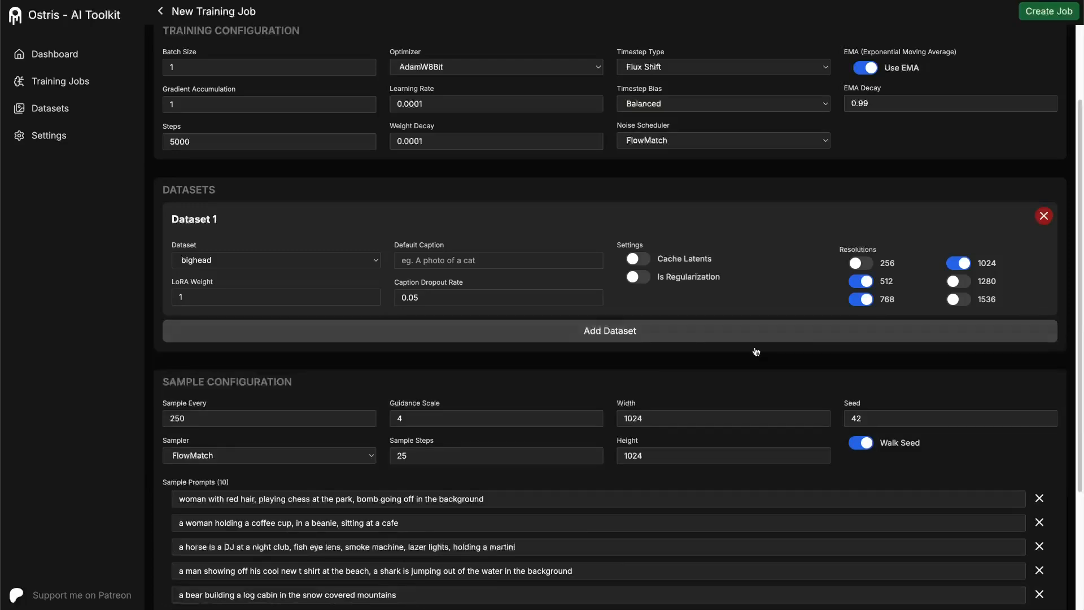
pyautogui.click(265, 263)
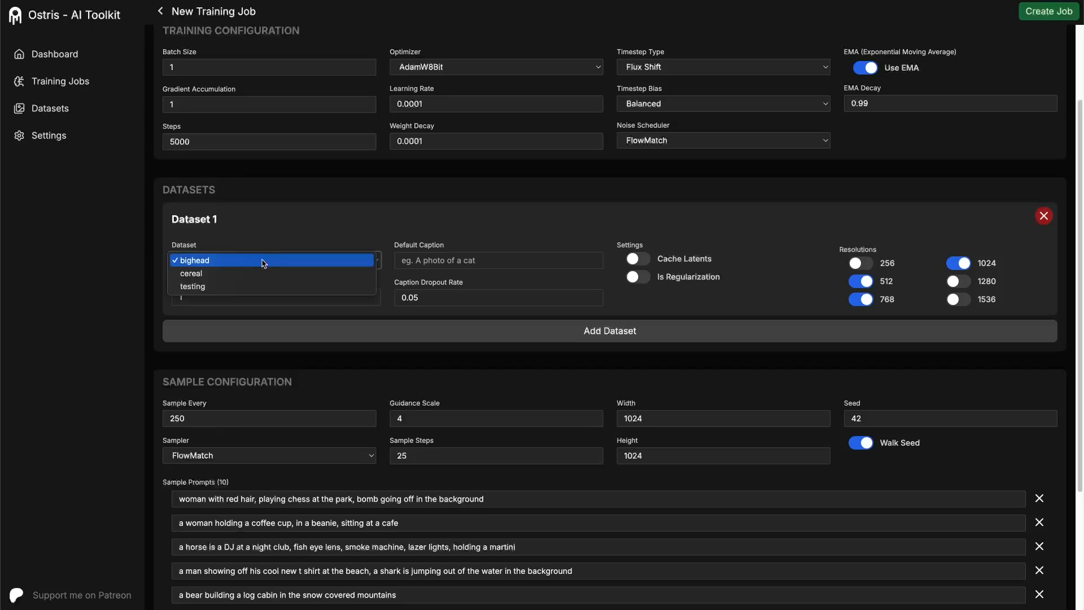
pyautogui.click(215, 265)
pyautogui.click(302, 332)
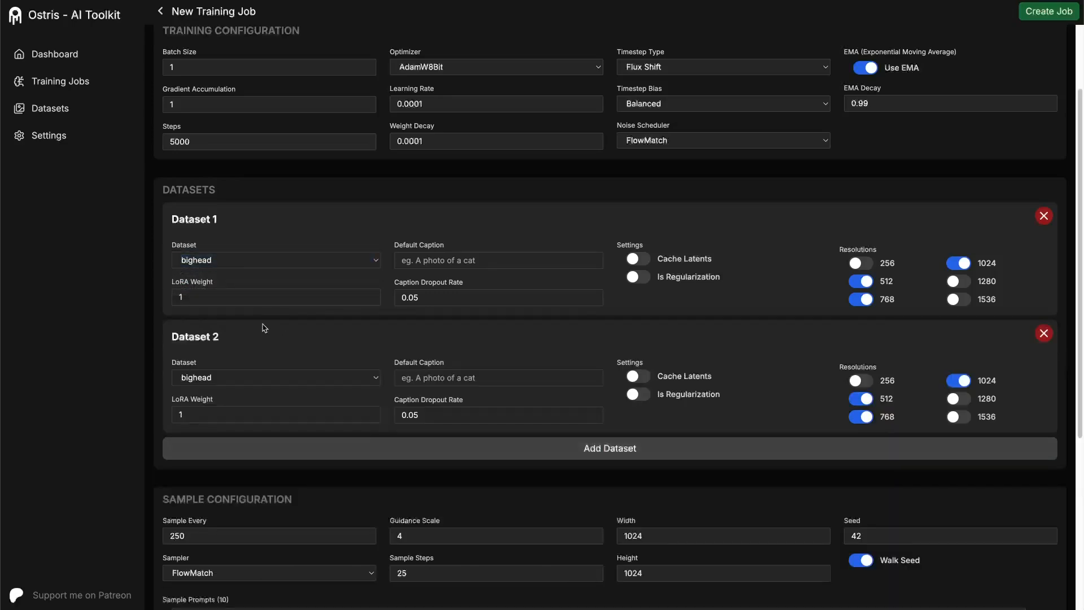
pyautogui.click(225, 387)
pyautogui.click(226, 389)
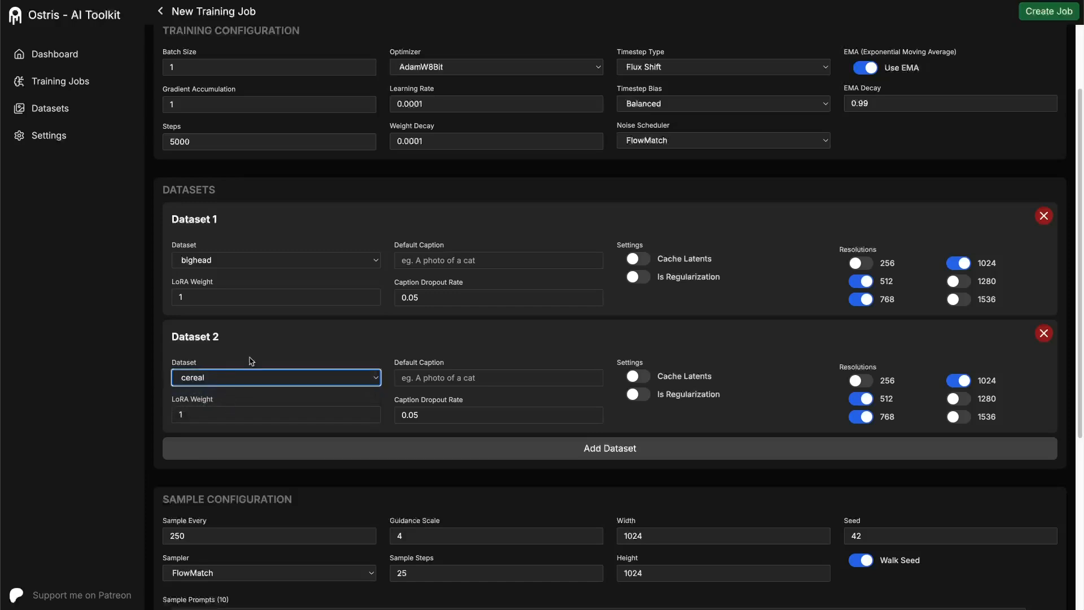
pyautogui.click(1042, 334)
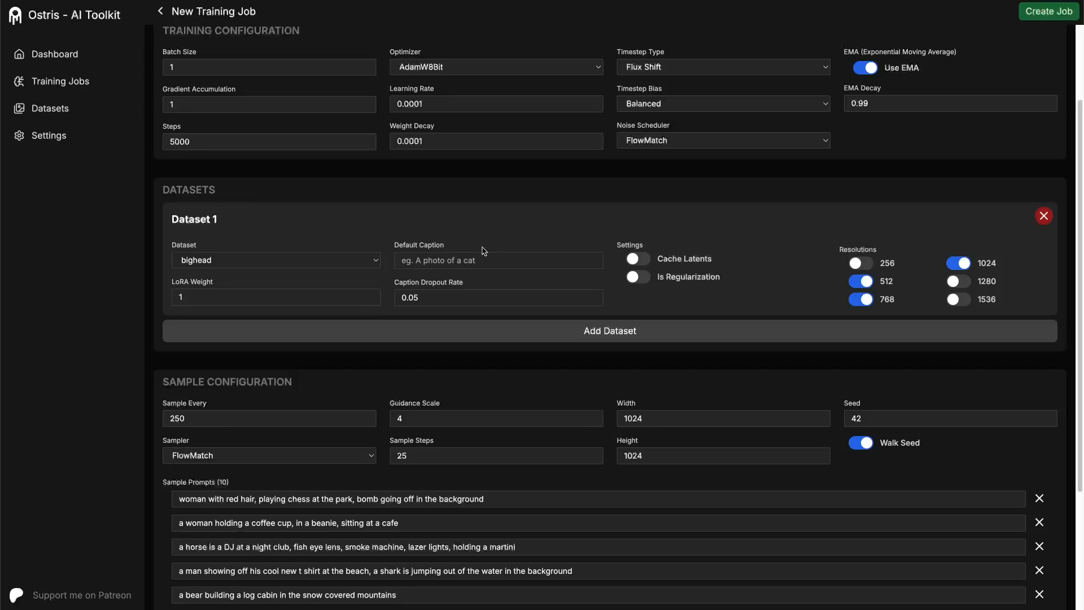
# - Enable latent caching for the bighead dataset, leaving its default caption empty and its caption dropout rate at 0.05
pyautogui.click(440, 257)
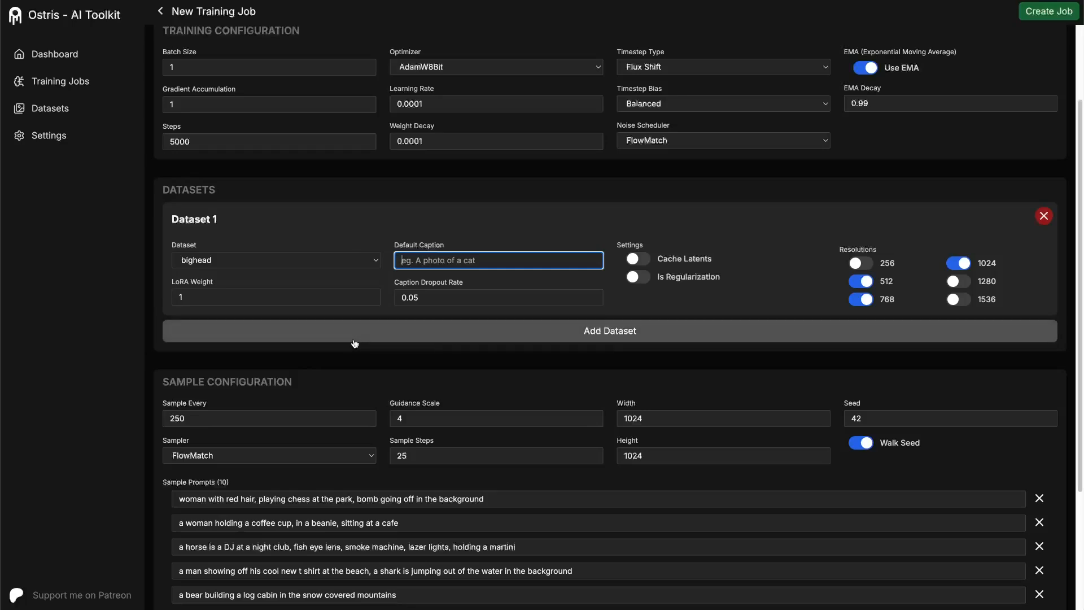
pyautogui.click(443, 296)
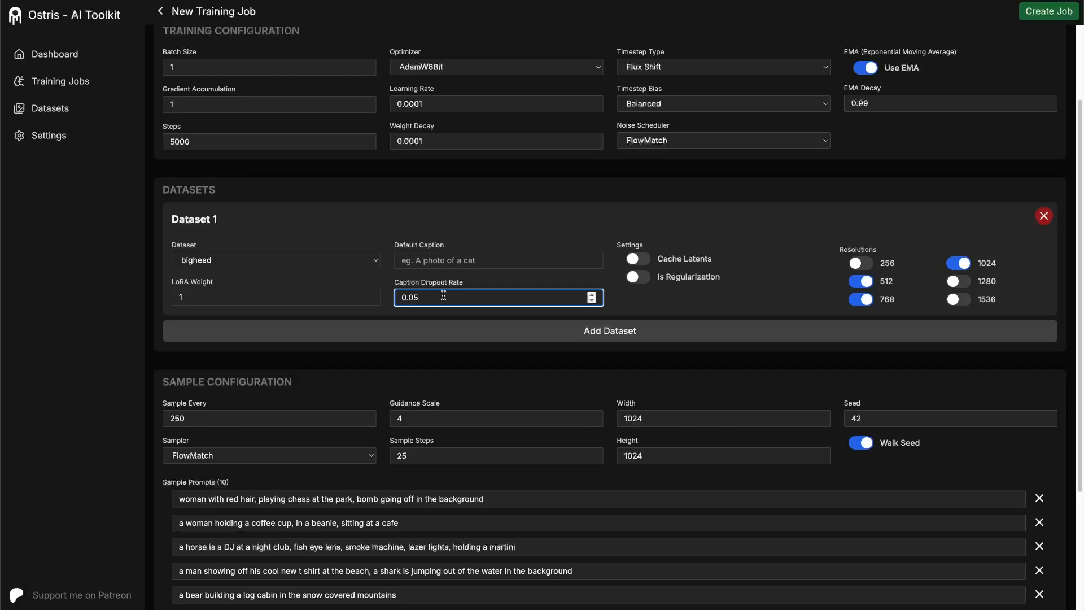
pyautogui.click(640, 261)
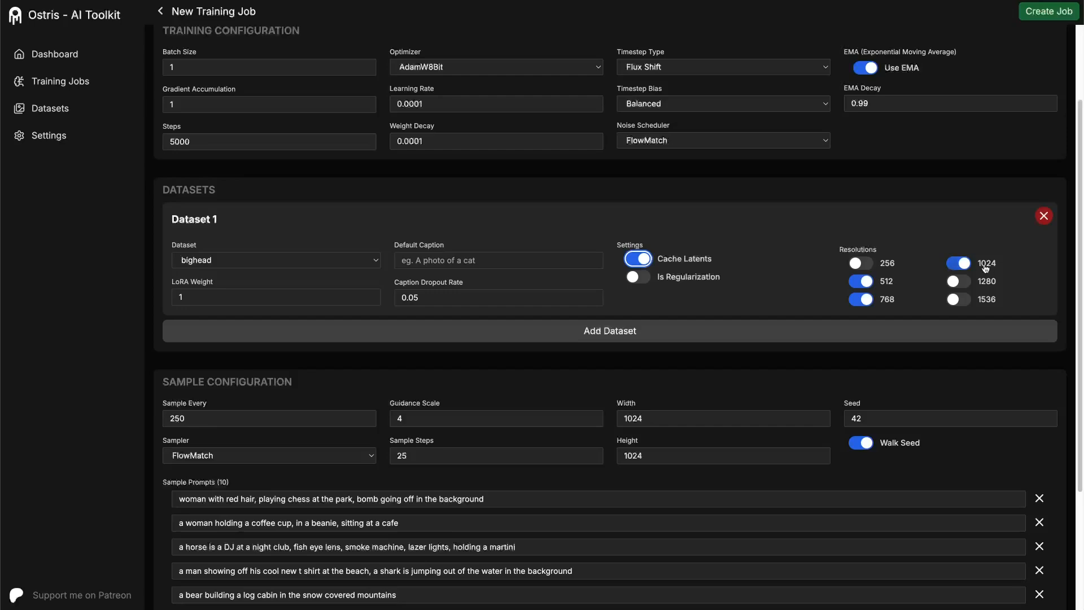
# - Examine the sample configuration, including the sampling interval and the list of sample prompts
pyautogui.scroll(1, 759, 241)
pyautogui.scroll(2, 759, 241)
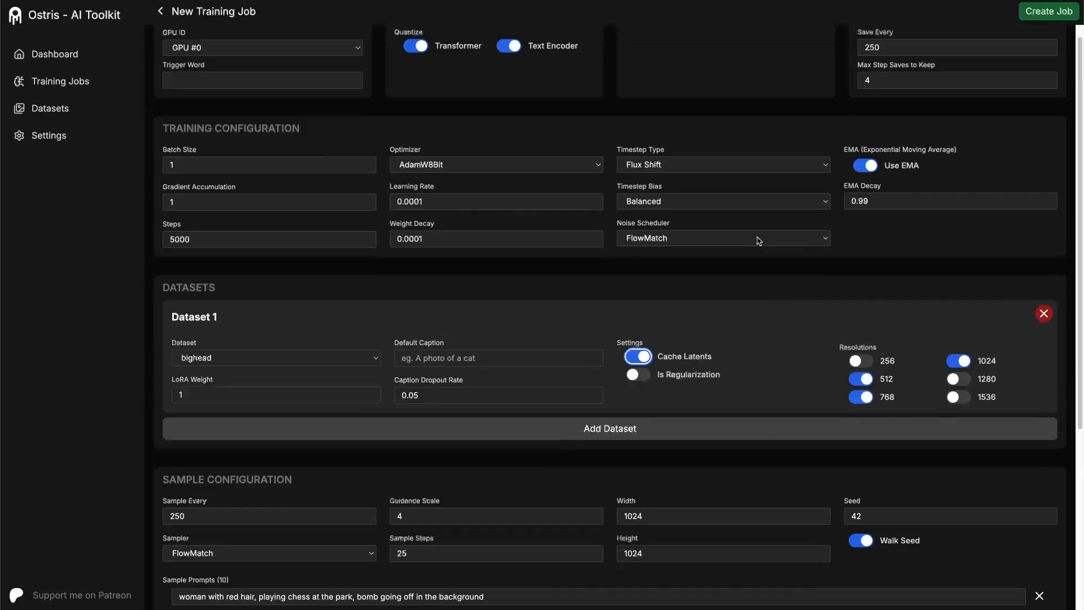
pyautogui.scroll(-6, 755, 254)
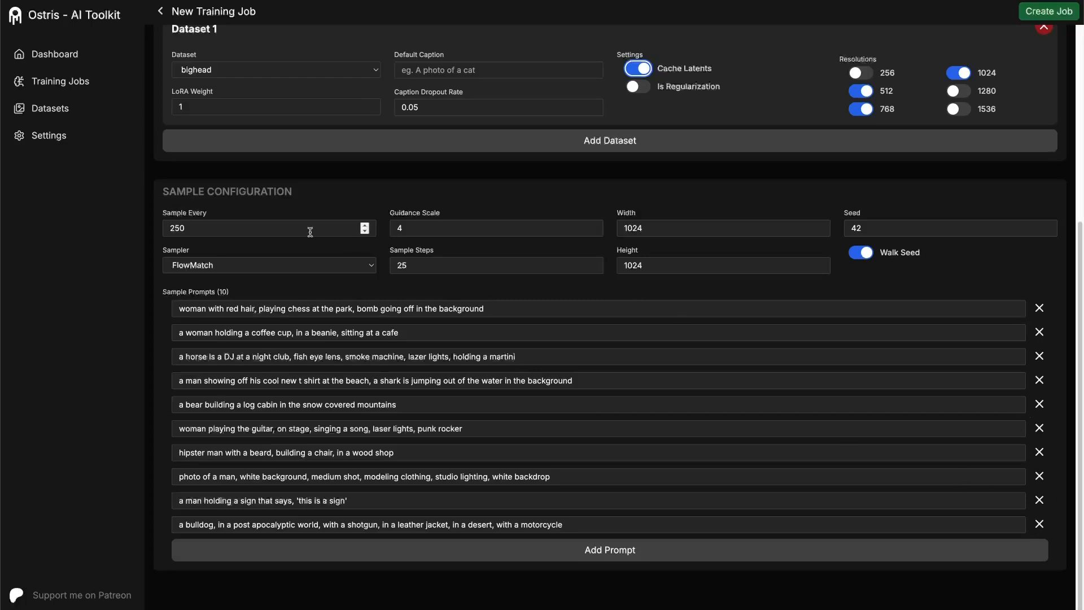
pyautogui.click(246, 228)
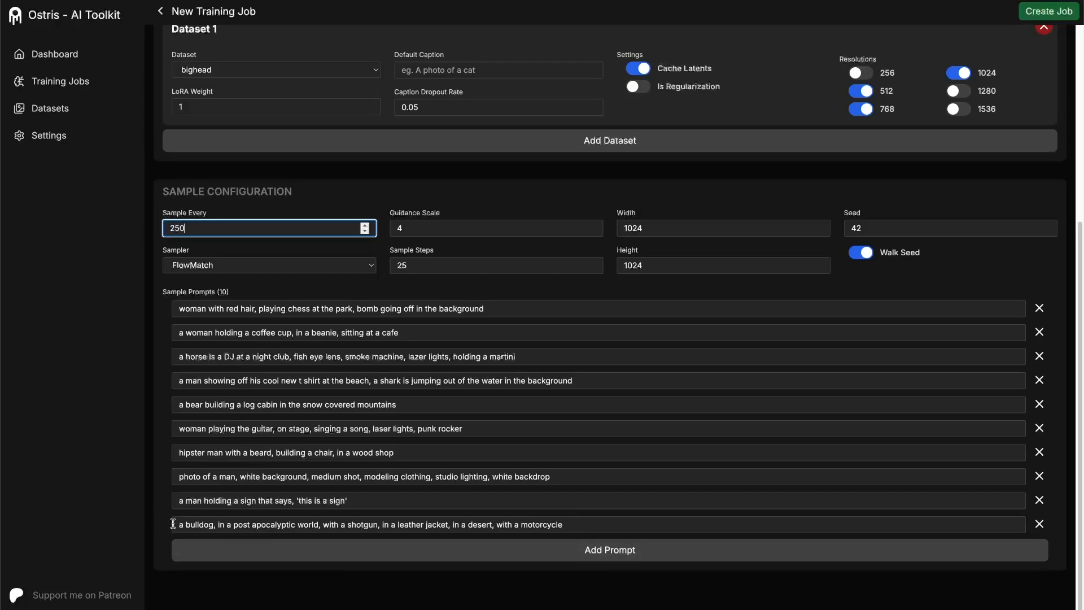
pyautogui.click(215, 525)
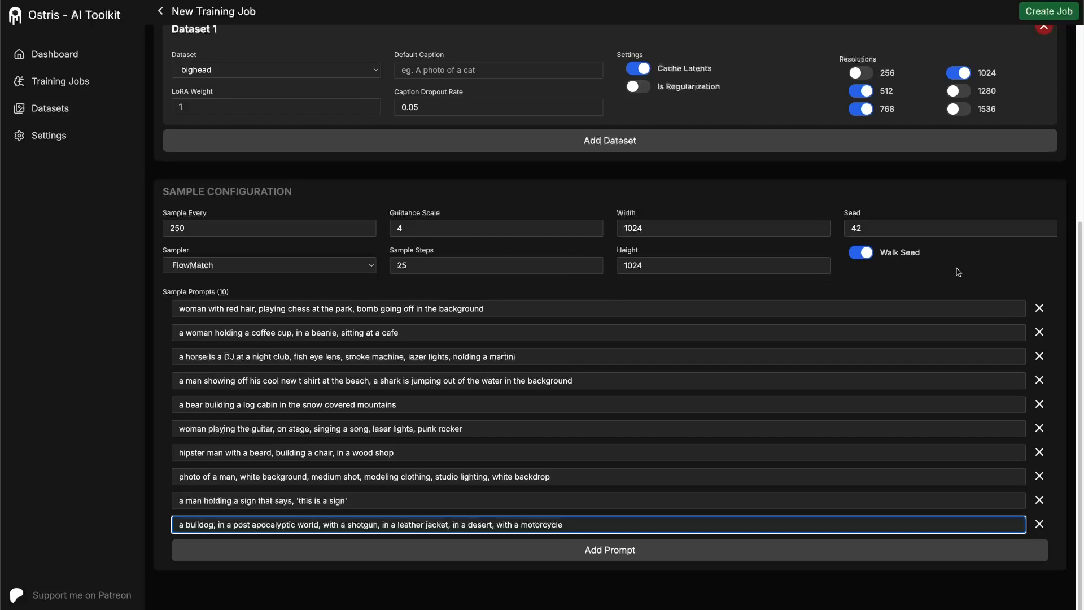
# - Create the flex_bighead_v1 training job and start running it
pyautogui.scroll(6, 733, 148)
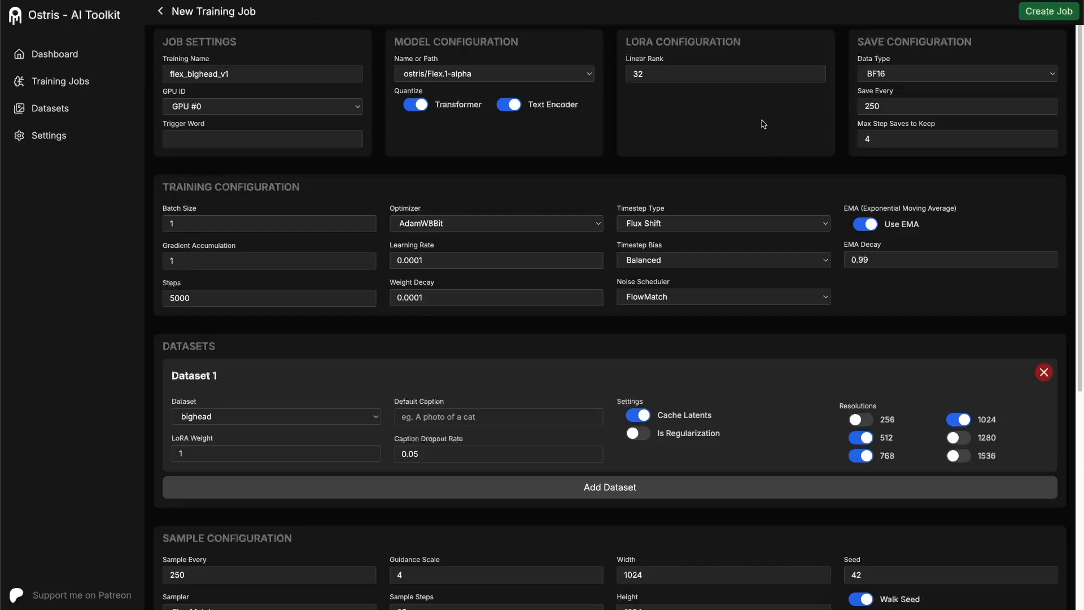
pyautogui.click(1030, 13)
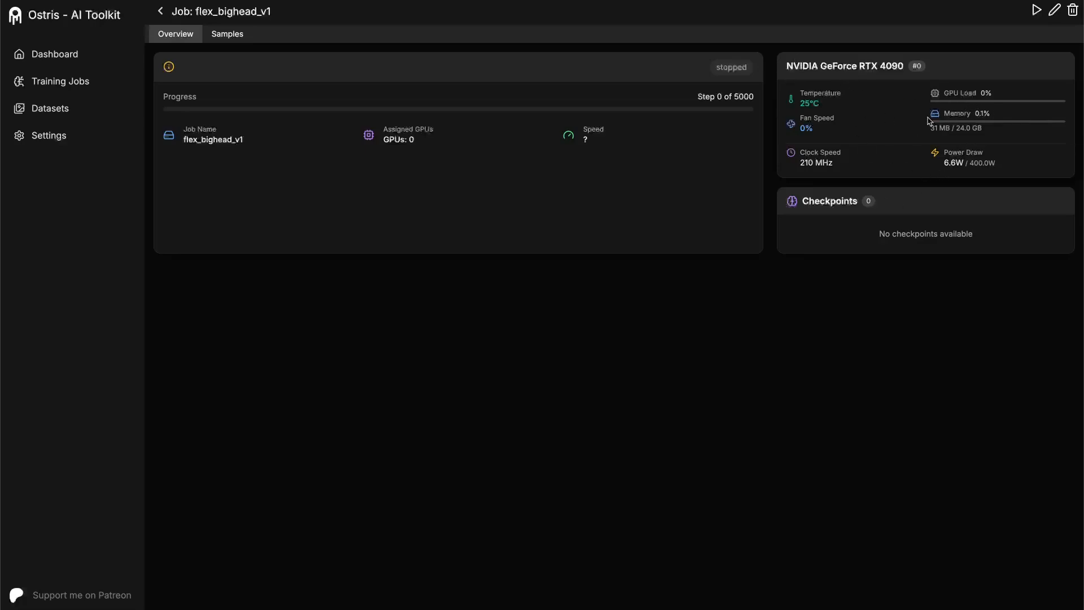
pyautogui.click(221, 37)
pyautogui.click(177, 40)
pyautogui.click(1035, 11)
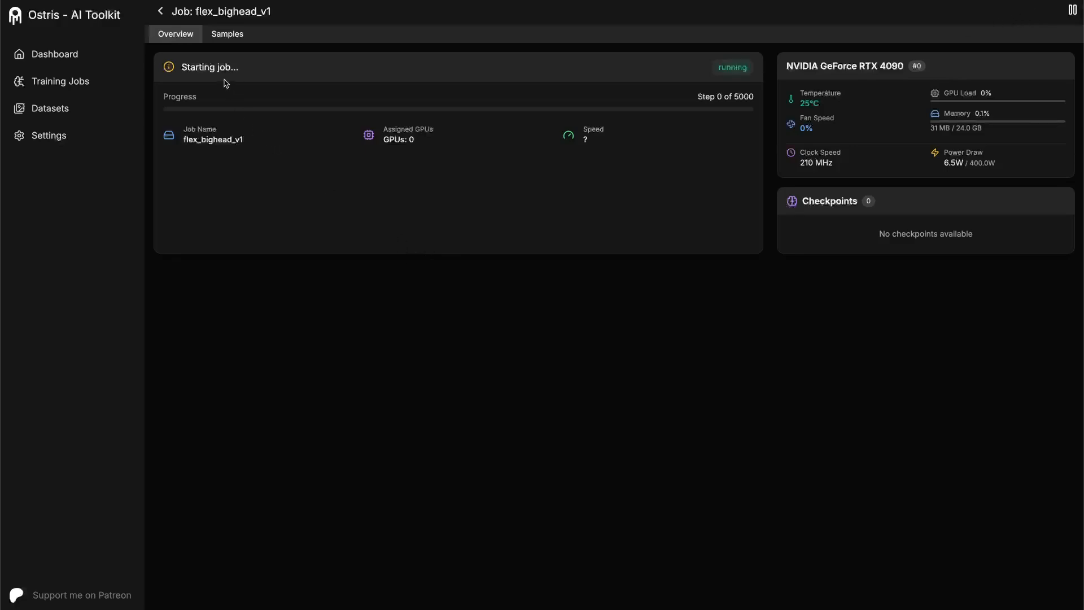
pyautogui.moveTo(241, 70); pyautogui.dragTo(188, 70)
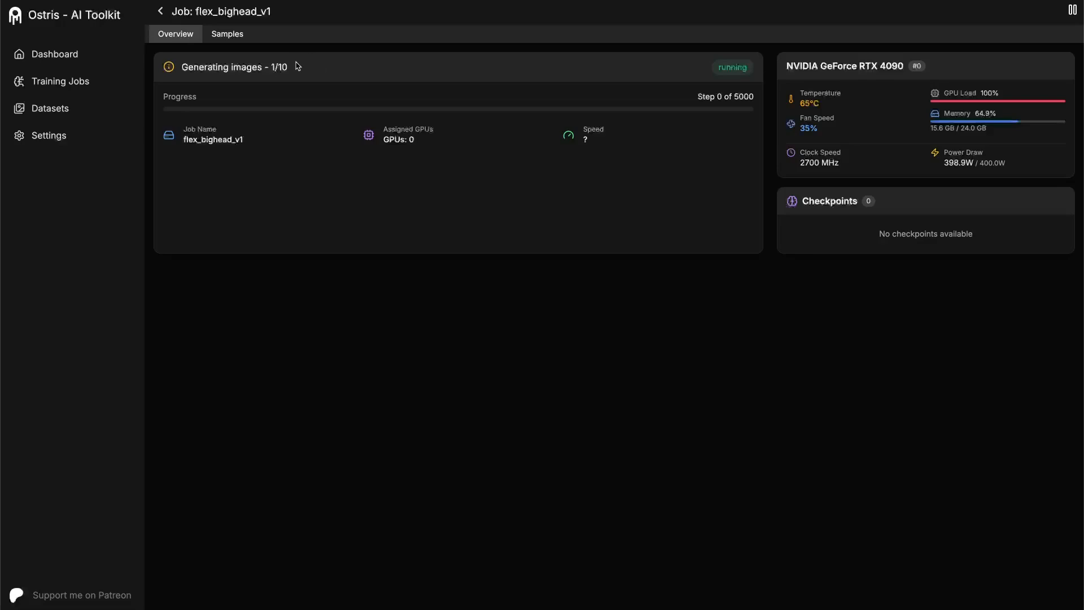
# - View the job's step 0 baseline samples of the coffee-cup woman and the red-haired chess player at full size
pyautogui.click(226, 35)
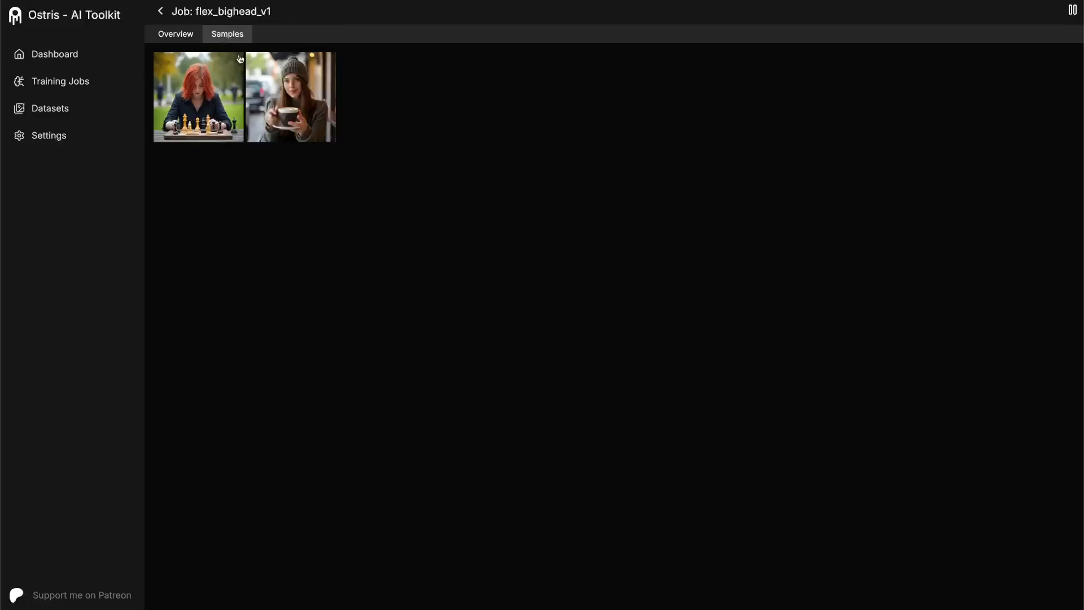
pyautogui.click(299, 113)
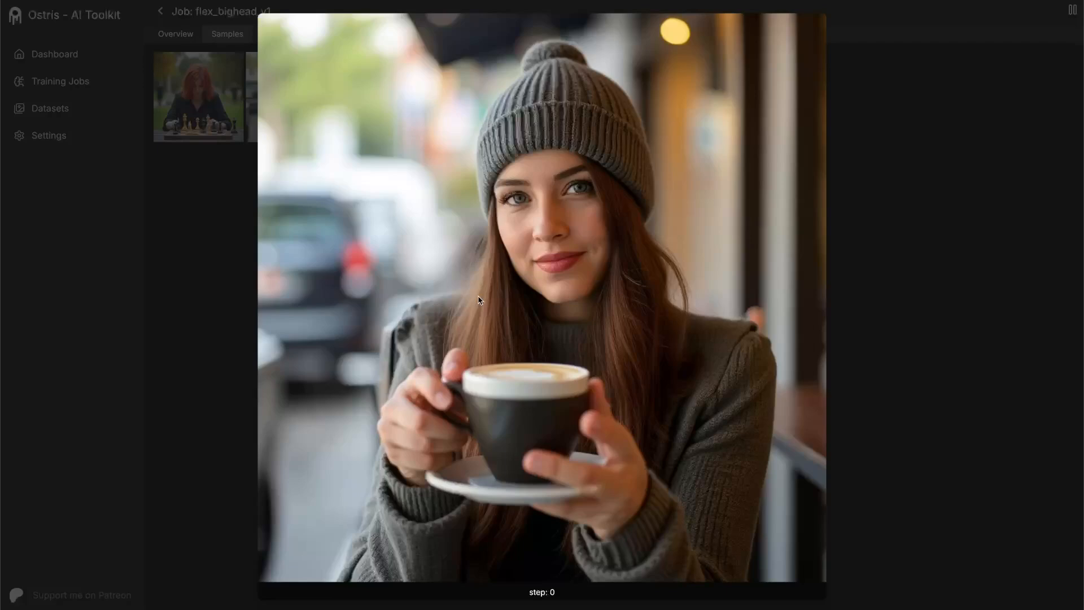
pyautogui.press('Left')
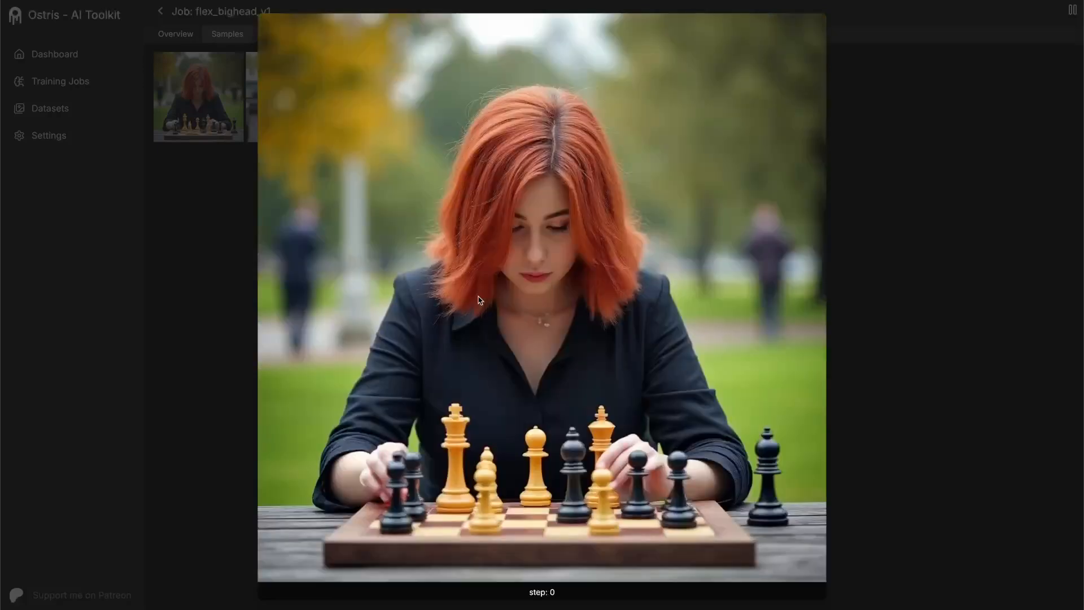
pyautogui.press('Right')
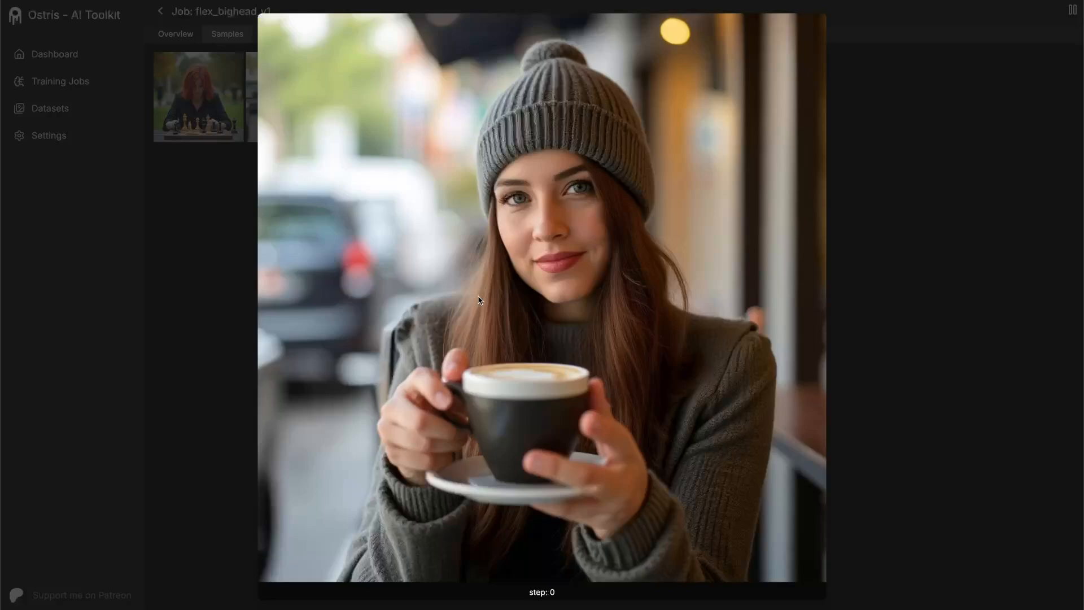
pyautogui.press('Escape')
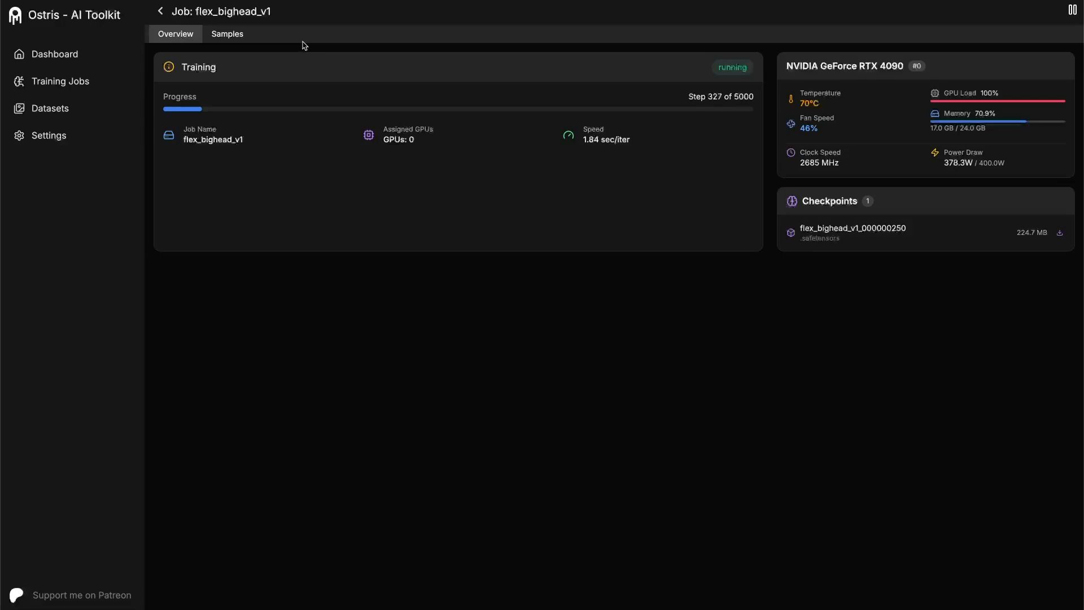
# - Compare the red-haired chess player's step 250 sample with its step 0 version at full size
pyautogui.click(227, 35)
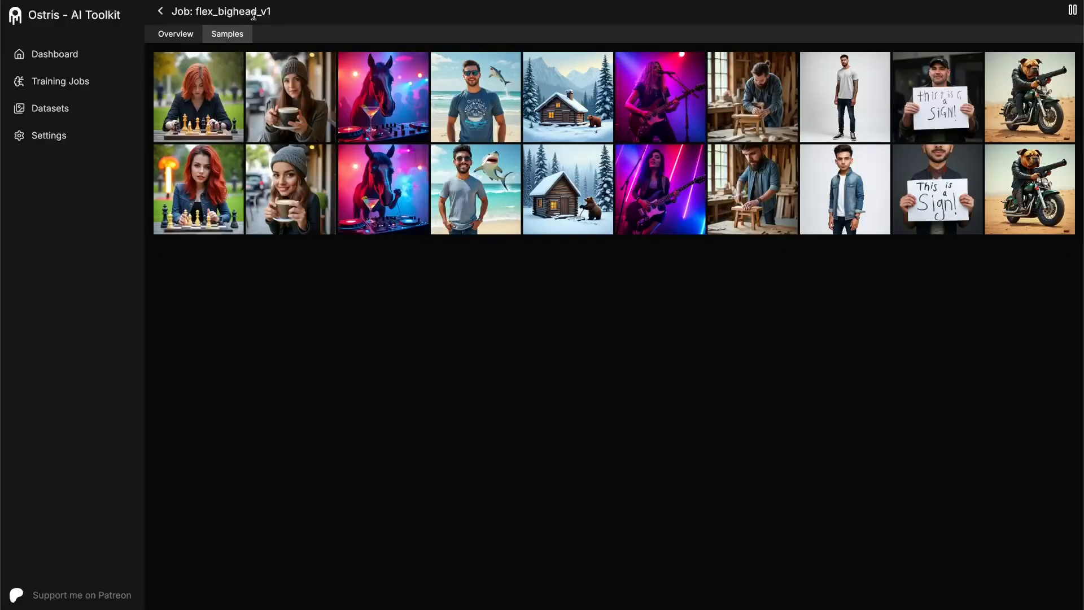
pyautogui.click(227, 174)
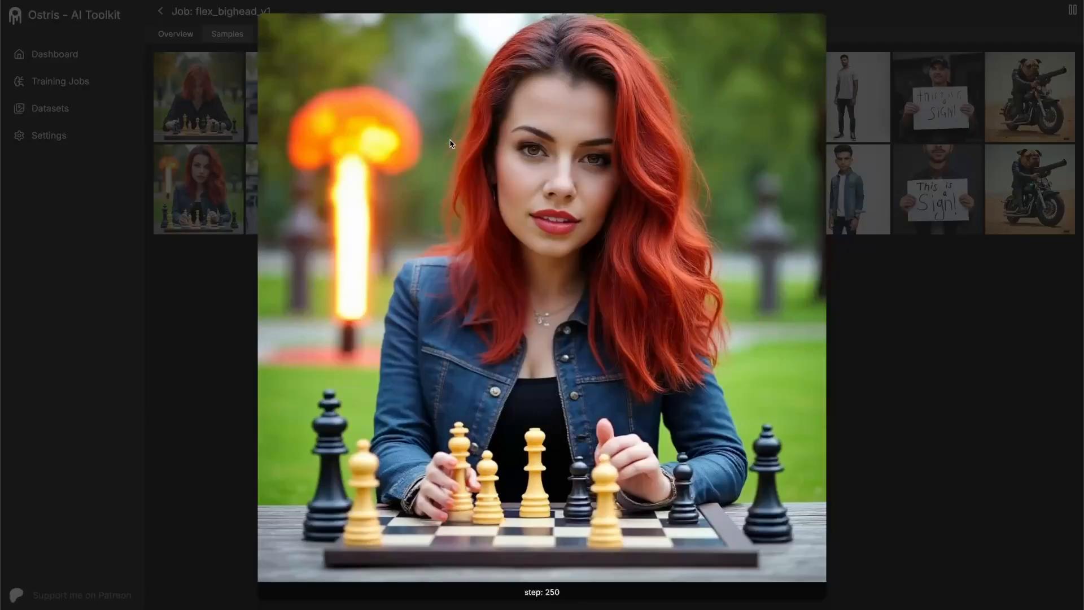
pyautogui.press('Up')
pyautogui.press('Down')
pyautogui.press('Up')
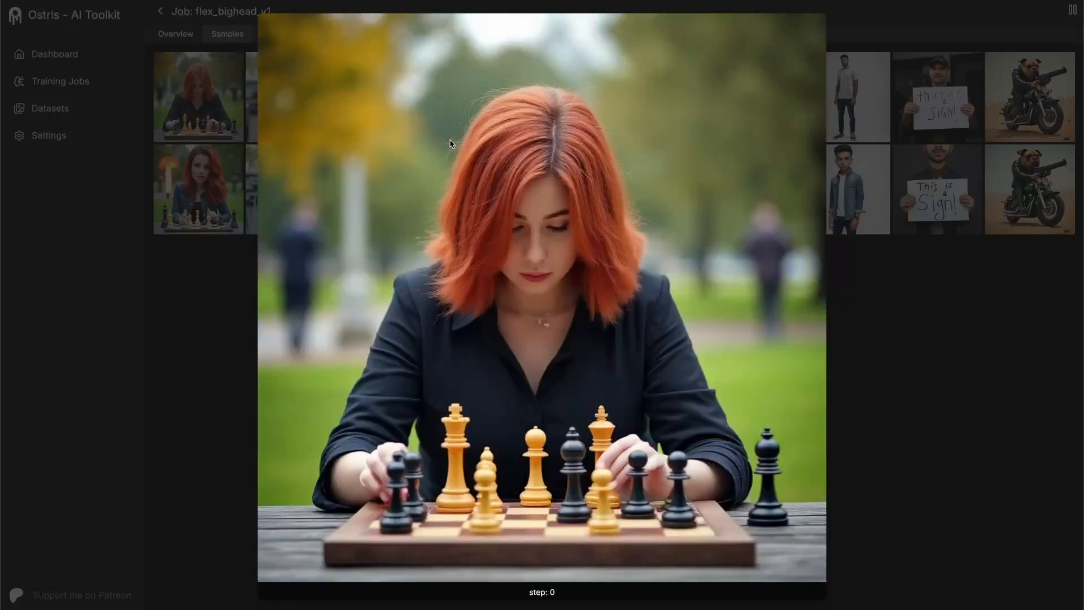
pyautogui.press('Down')
# - Examine the step 250 coffee-cup sample and compare the horse DJ and beach man samples between steps 0 and 250
pyautogui.press('Right')
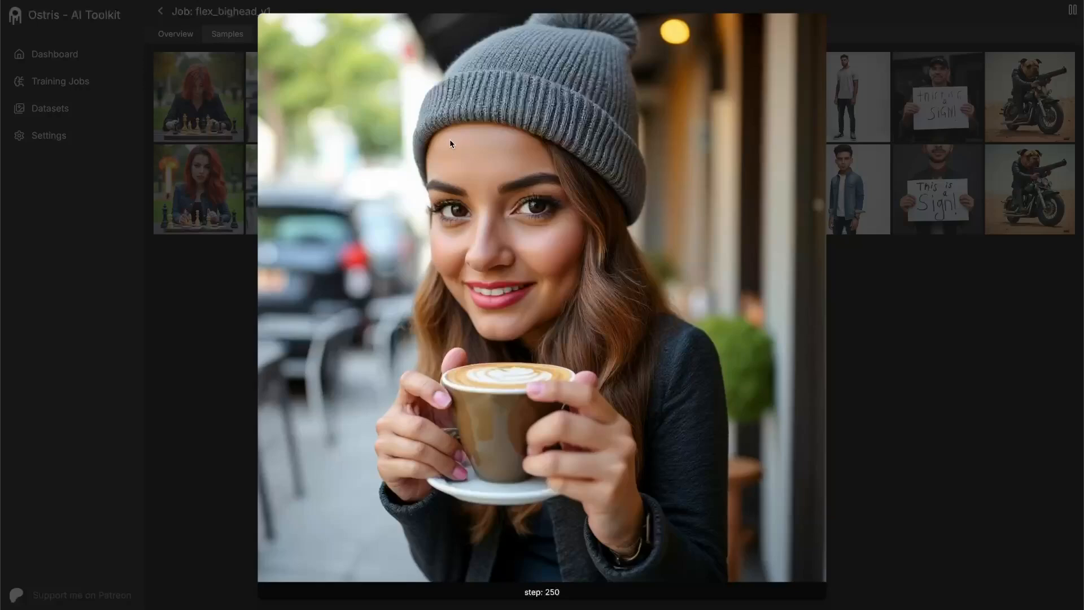
pyautogui.press('Right')
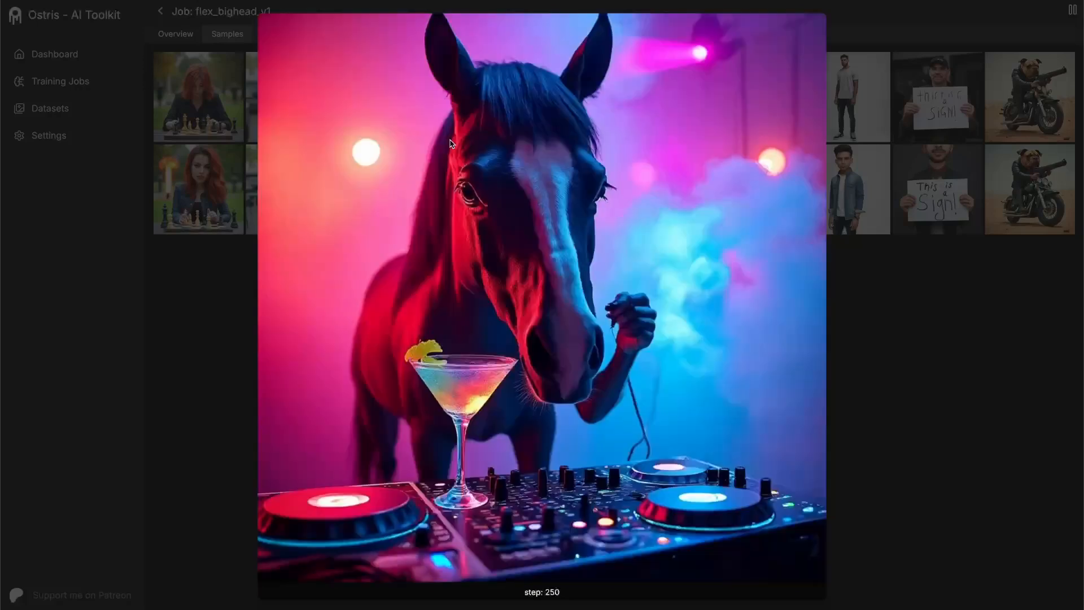
pyautogui.press('Up')
pyautogui.press('Down')
pyautogui.press('Up')
pyautogui.press('Down')
pyautogui.press('Up')
pyautogui.press('Down')
pyautogui.press('Up')
pyautogui.press('Down')
pyautogui.press('Right')
pyautogui.press('Up')
pyautogui.press('Down')
pyautogui.press('Up')
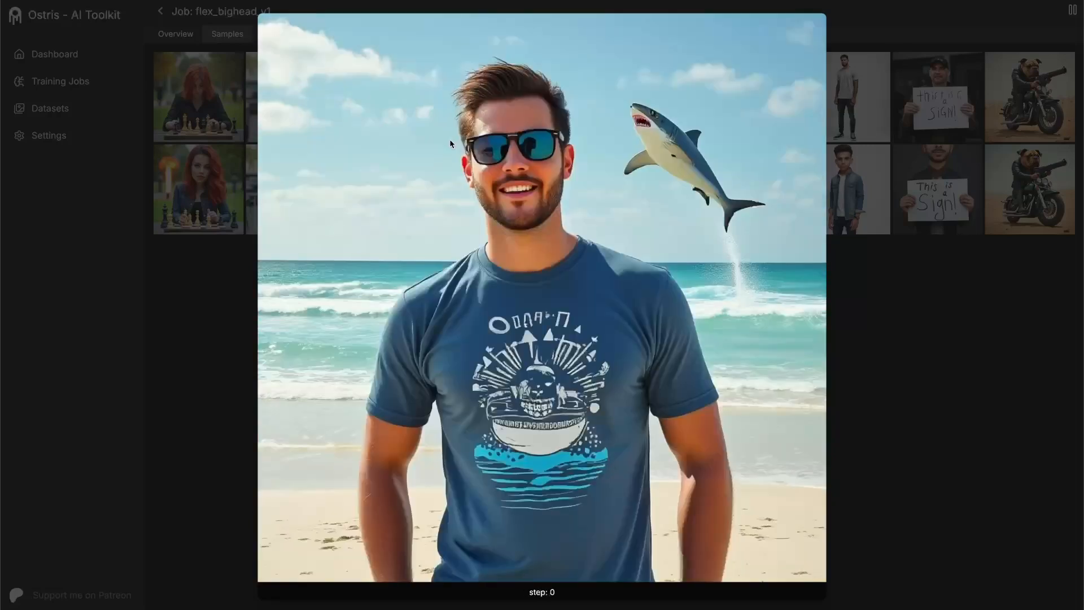
# - Compare the bear cabin, punk guitarist and wood-shop hipster samples between steps 0 and 250
pyautogui.press('Right')
pyautogui.press('Down')
pyautogui.press('Up')
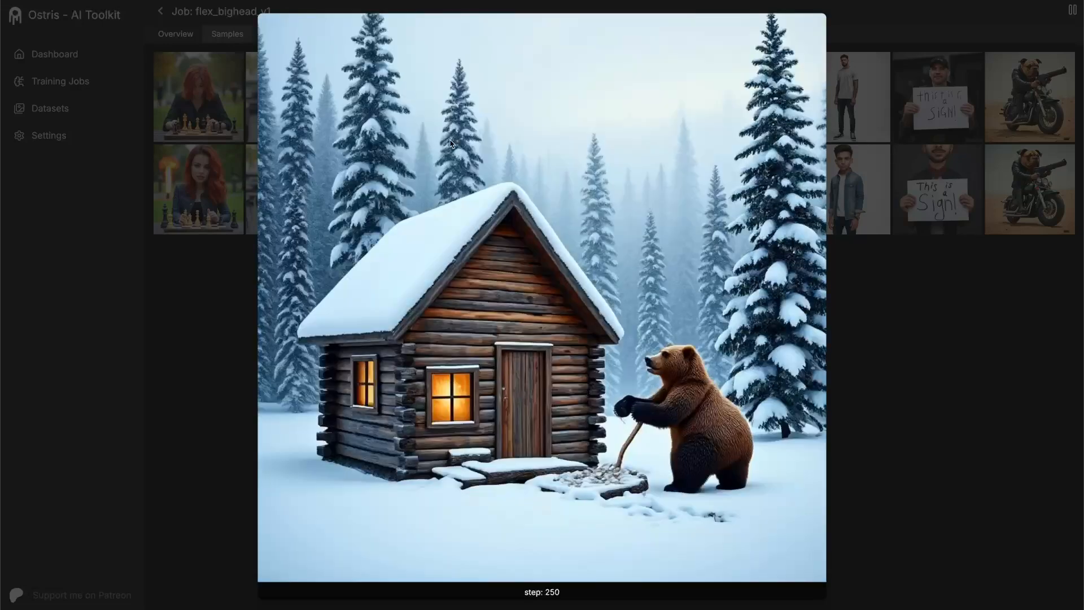
pyautogui.press('Right')
pyautogui.press('Up')
pyautogui.press('Down')
pyautogui.press('Right')
pyautogui.press('Up')
pyautogui.press('Down')
pyautogui.press('Up')
pyautogui.press('Down')
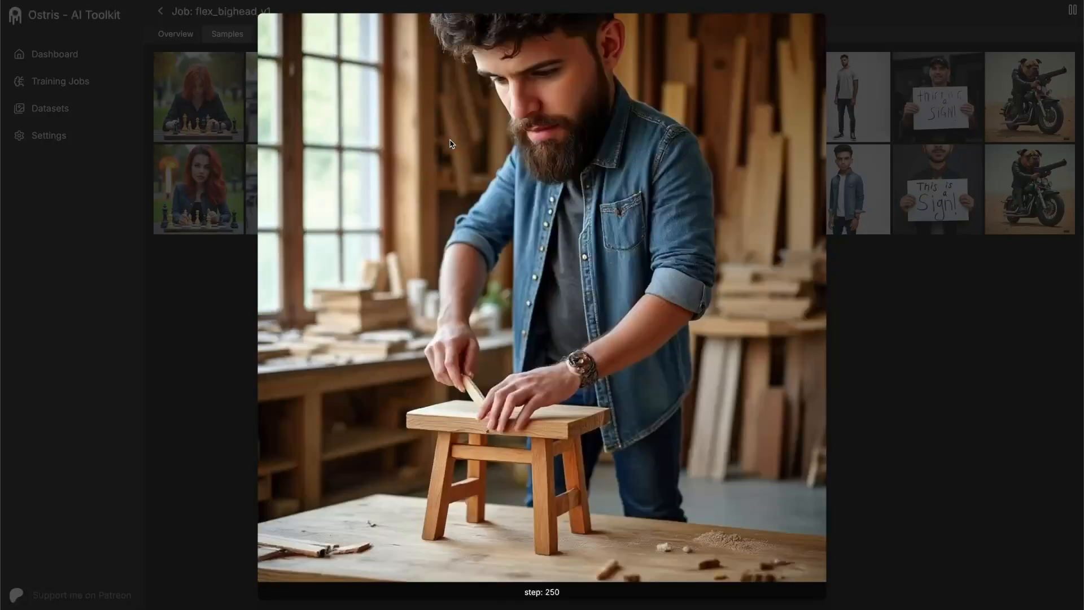
# - Compare the white-background man, sign holder and motorcycle bulldog samples between steps 0 and 250
pyautogui.press('Right')
pyautogui.press('Up')
pyautogui.press('Down')
pyautogui.press('Up')
pyautogui.press('Down')
pyautogui.press('Right')
pyautogui.press('Up')
pyautogui.press('Down')
pyautogui.press('Up')
pyautogui.press('Down')
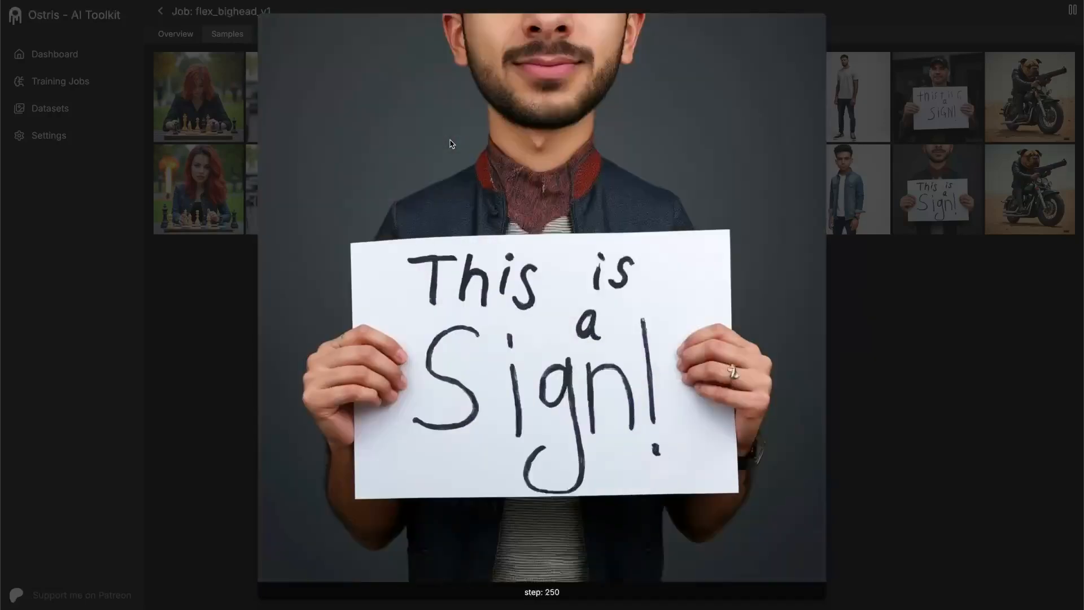
pyautogui.press('Right')
pyautogui.press('Up')
pyautogui.press('Down')
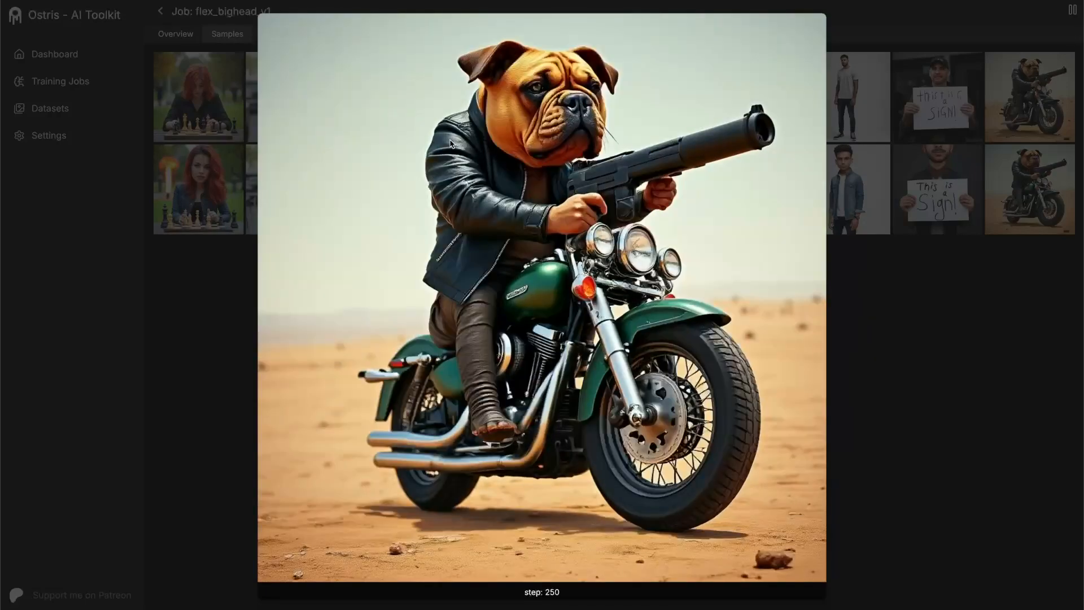
# - Recheck the sign holder and beach man samples, comparing their step 0 and step 250 versions for head size
pyautogui.press('Left')
pyautogui.press('Up')
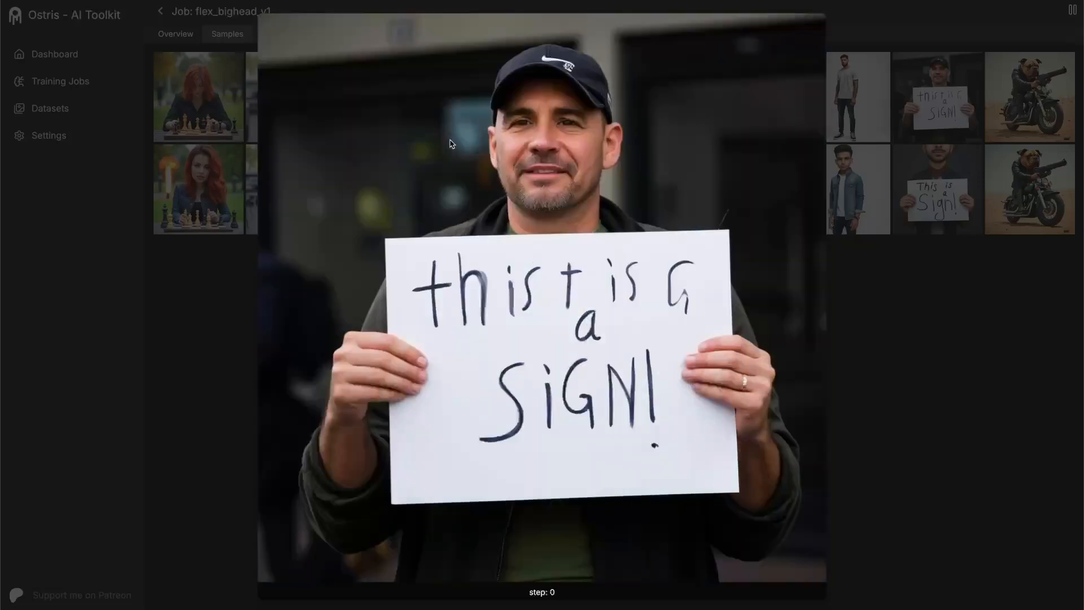
pyautogui.press('Down')
pyautogui.press('Left')
pyautogui.press('Left')
pyautogui.press('Left')
pyautogui.press('Left')
pyautogui.press('Left')
pyautogui.press('Left')
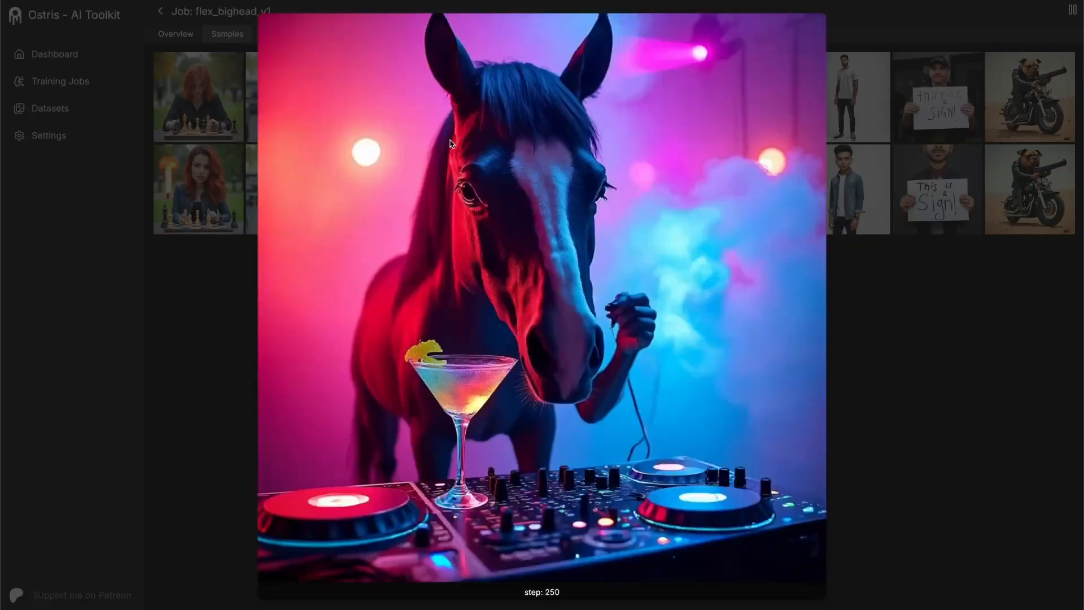
pyautogui.press('Right')
pyautogui.press('Right')
pyautogui.press('Right')
pyautogui.press('Right')
pyautogui.press('Up')
pyautogui.press('Down')
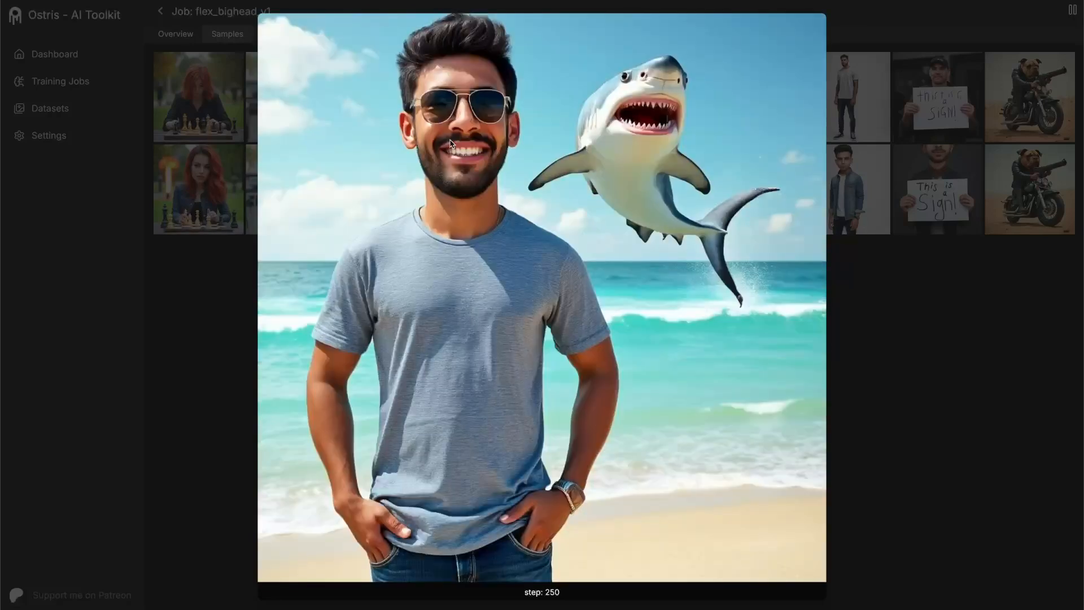
pyautogui.press('Up')
pyautogui.press('Down')
# - Go from the beach man to the white-background man, comparing that sample's step 0 and step 250 versions again
pyautogui.press('Right')
pyautogui.press('Right')
pyautogui.press('Up')
pyautogui.press('Down')
pyautogui.press('Right')
pyautogui.press('Up')
pyautogui.press('Down')
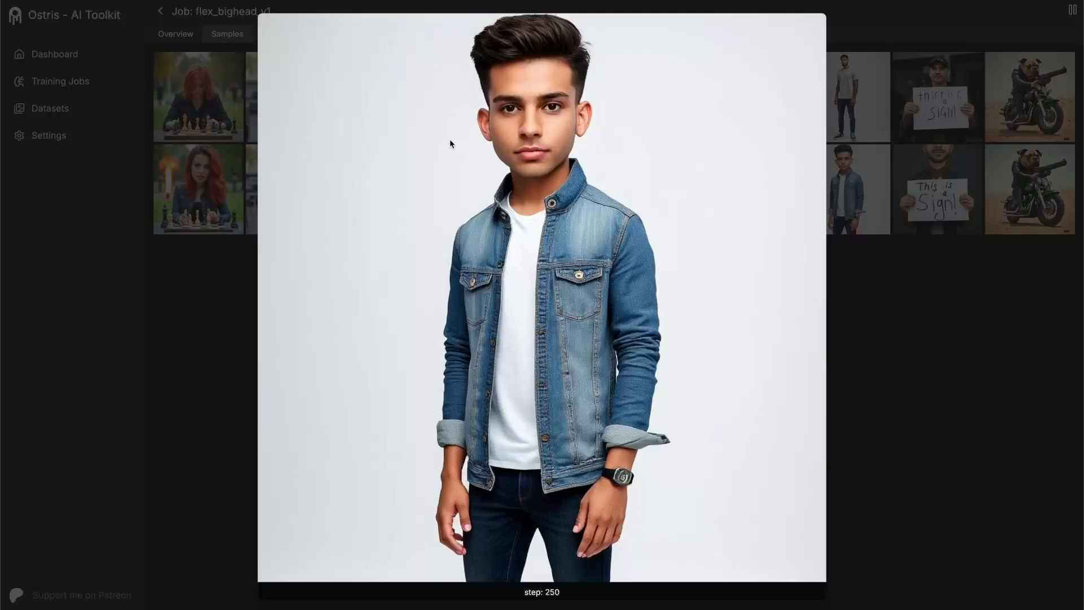
# - Review the step 250 coffee-cup woman and chess player samples once more, and close the full-size view
pyautogui.press('Left')
pyautogui.press('Left')
pyautogui.press('Left')
pyautogui.press('Left')
pyautogui.press('Left')
pyautogui.press('Right')
pyautogui.press('Up')
pyautogui.press('Down')
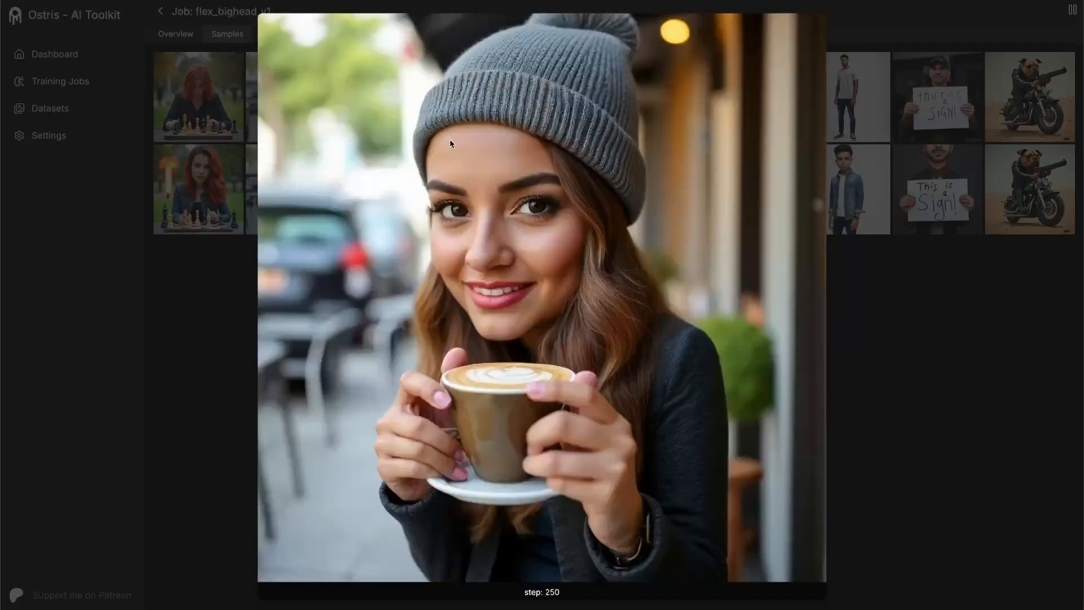
pyautogui.press('Left')
pyautogui.press('Down')
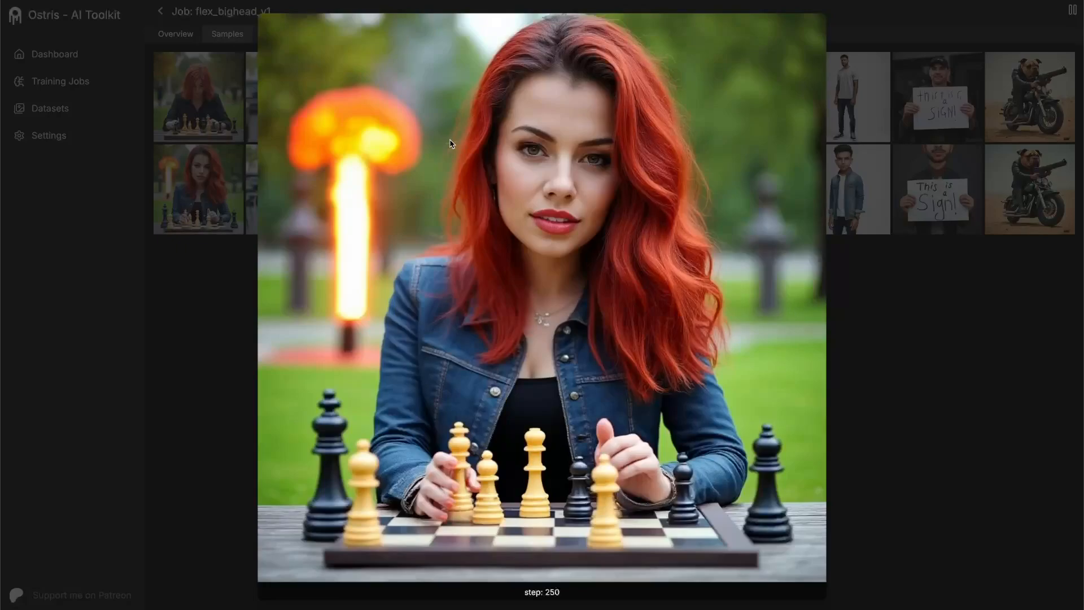
pyautogui.press('Escape')
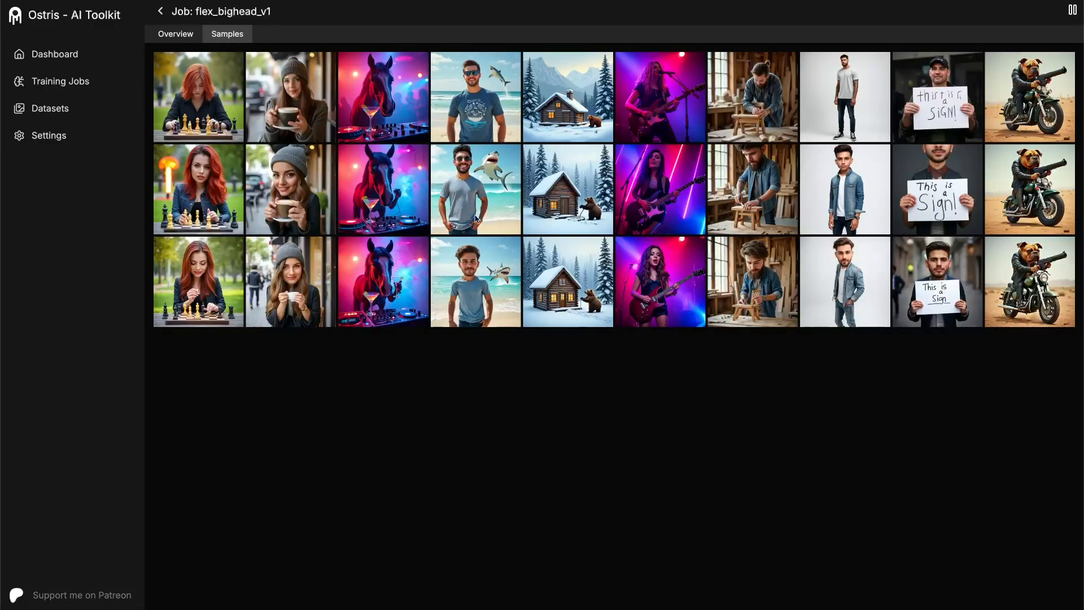
# - Compare the step 500 chess player and coffee-cup woman samples with their earlier versions at full size
pyautogui.click(202, 288)
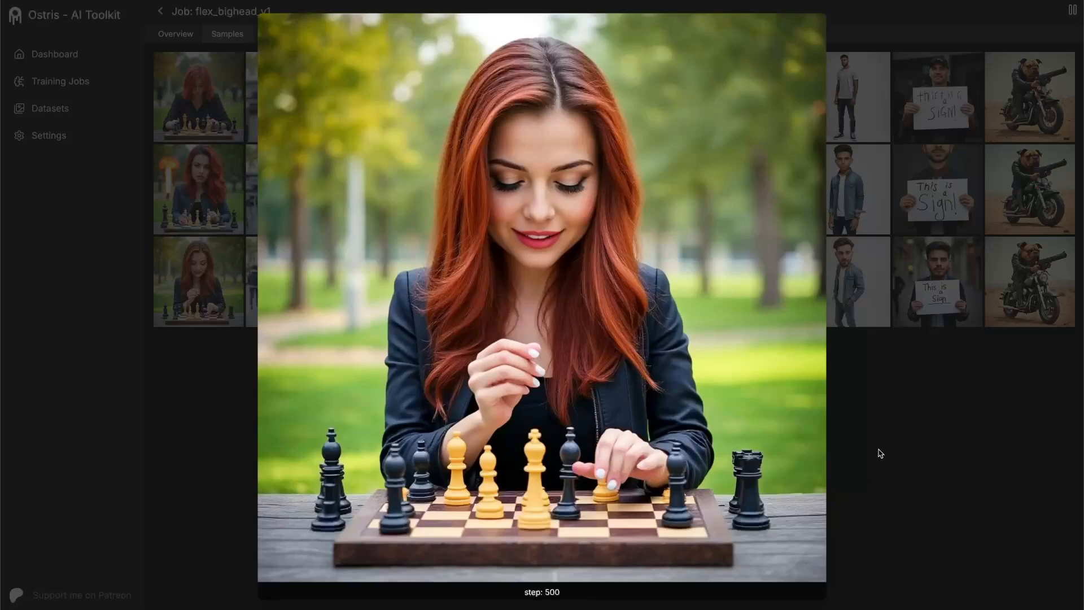
pyautogui.press('Up')
pyautogui.press('Up')
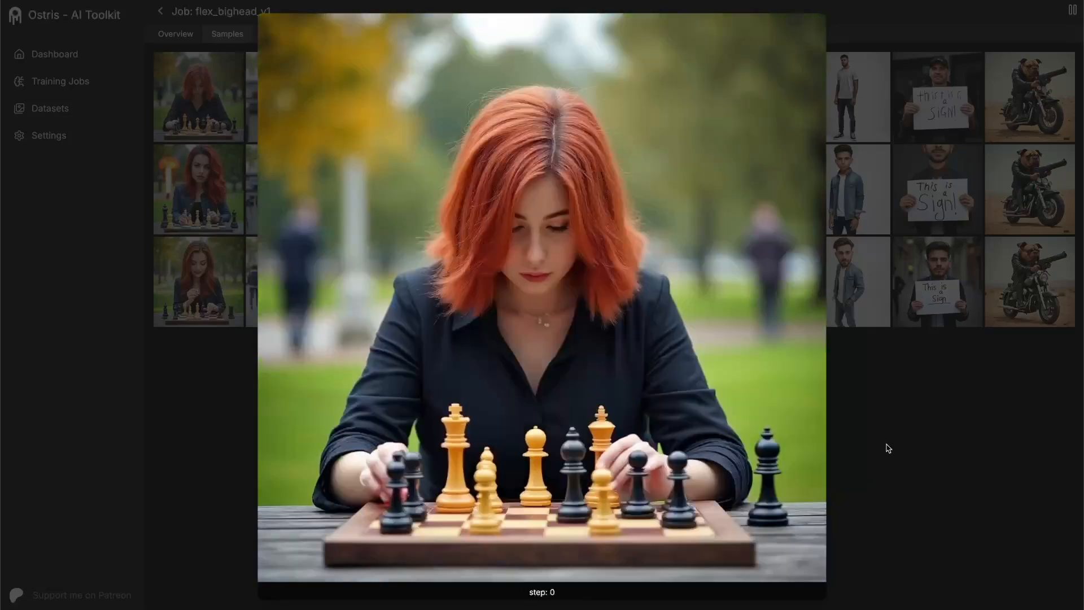
pyautogui.press('Down')
pyautogui.press('Down')
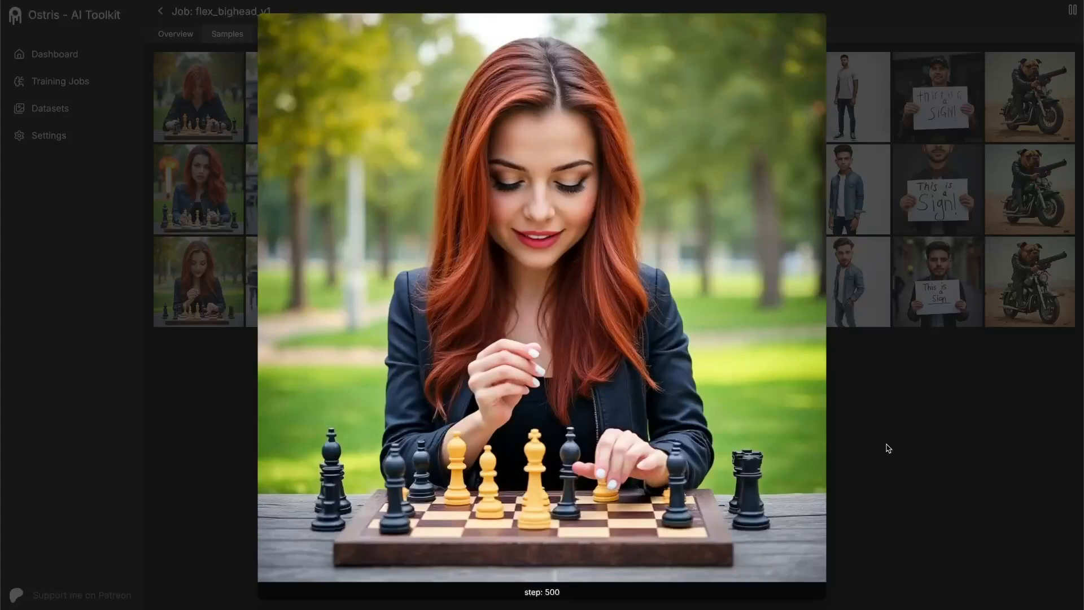
pyautogui.press('Right')
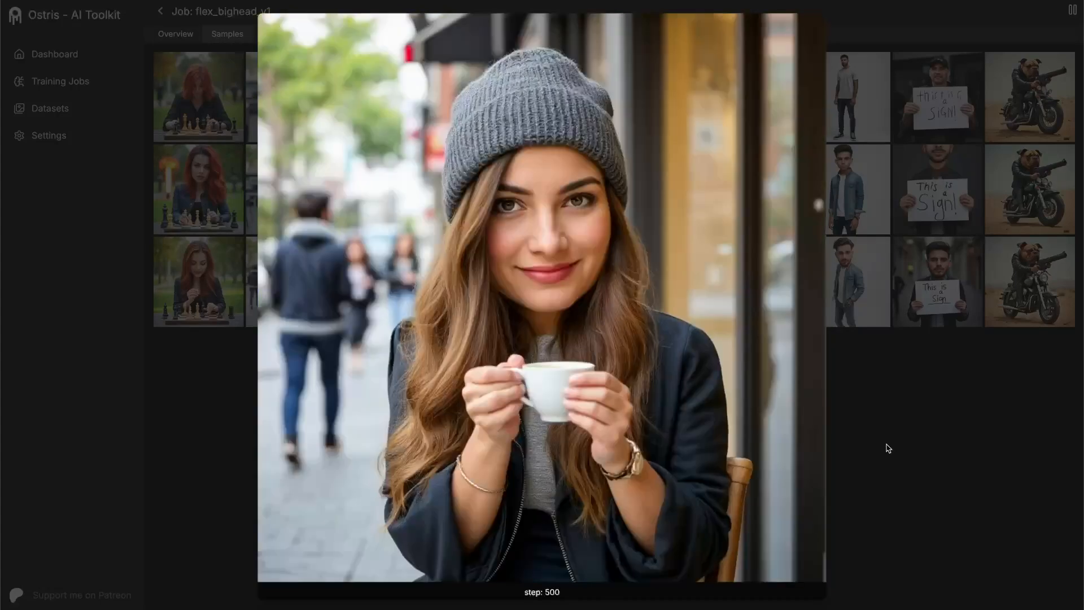
pyautogui.press('Up')
pyautogui.press('Down')
# - Go through the step 500 samples from horse DJ to wood-shop hipster, comparing the people with their earlier versions
pyautogui.press('Right')
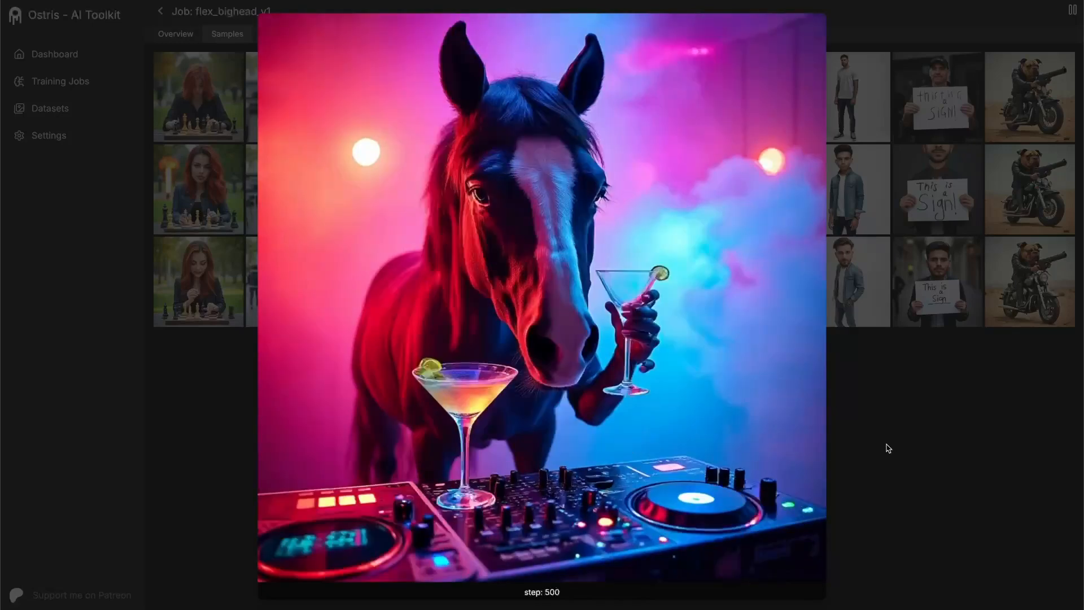
pyautogui.press('Right')
pyautogui.press('Up')
pyautogui.press('Down')
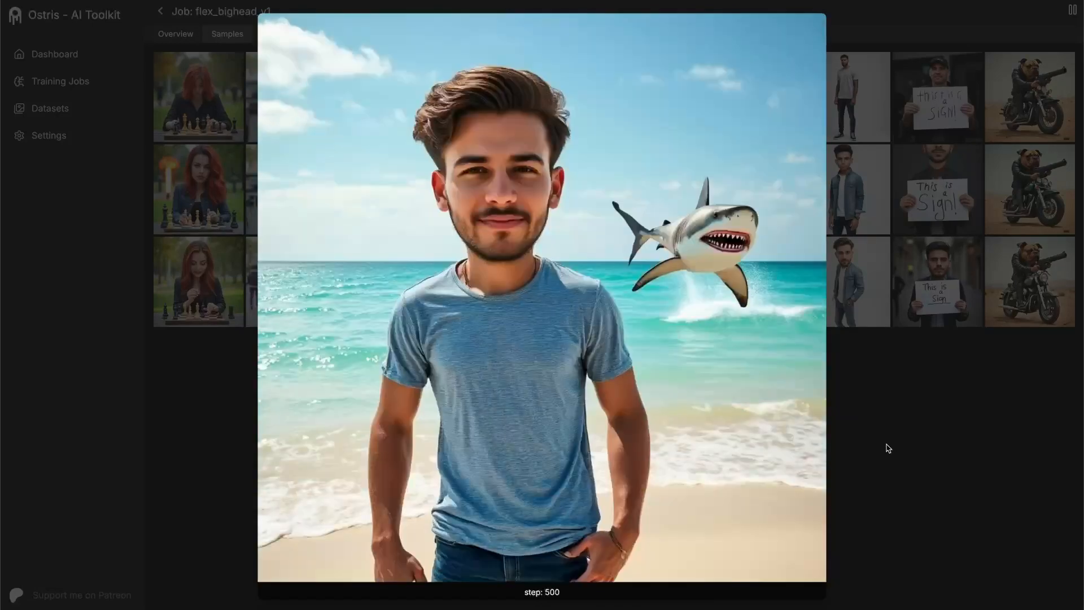
pyautogui.press('Right')
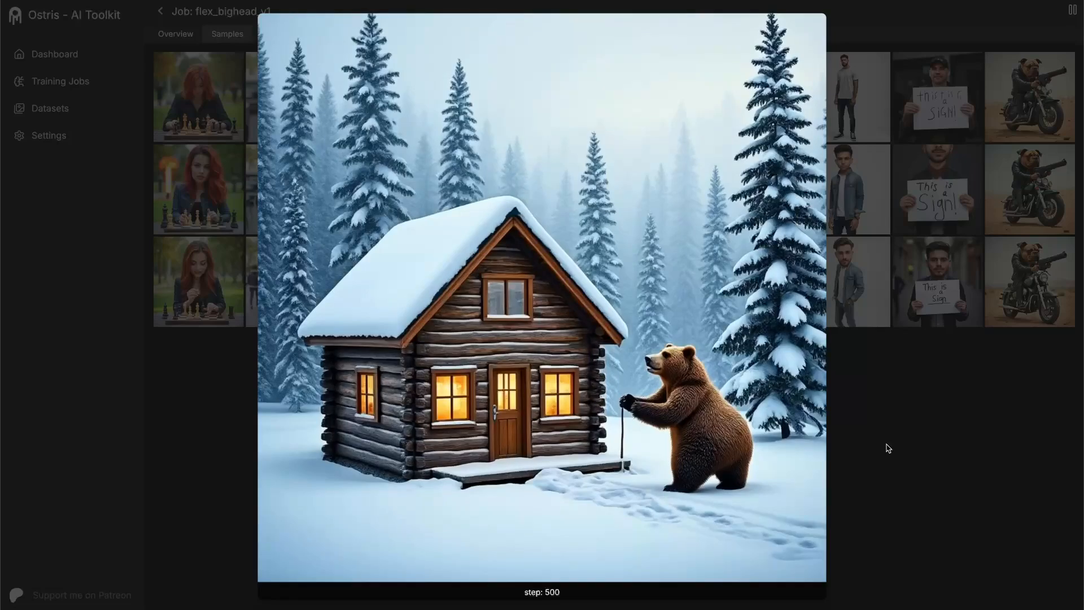
pyautogui.press('Right')
pyautogui.press('Up')
pyautogui.press('Down')
pyautogui.press('Right')
pyautogui.press('Up')
pyautogui.press('Down')
# - Compare the step 500 samples of the white-background man and the sign holder with their step 250 versions
pyautogui.press('Right')
pyautogui.press('Up')
pyautogui.press('Down')
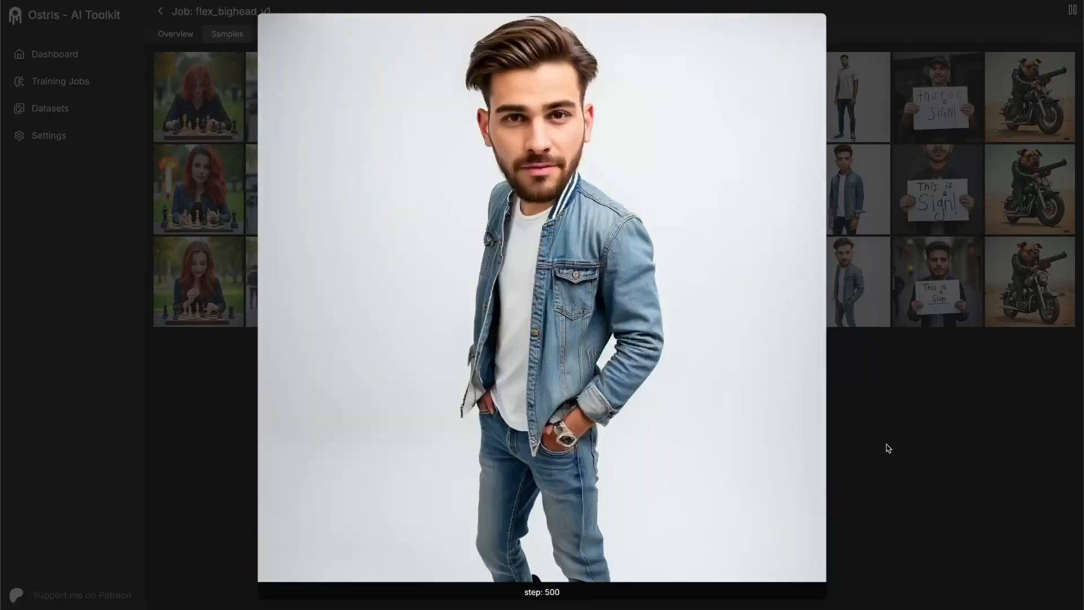
pyautogui.press('Right')
pyautogui.press('Up')
pyautogui.press('Down')
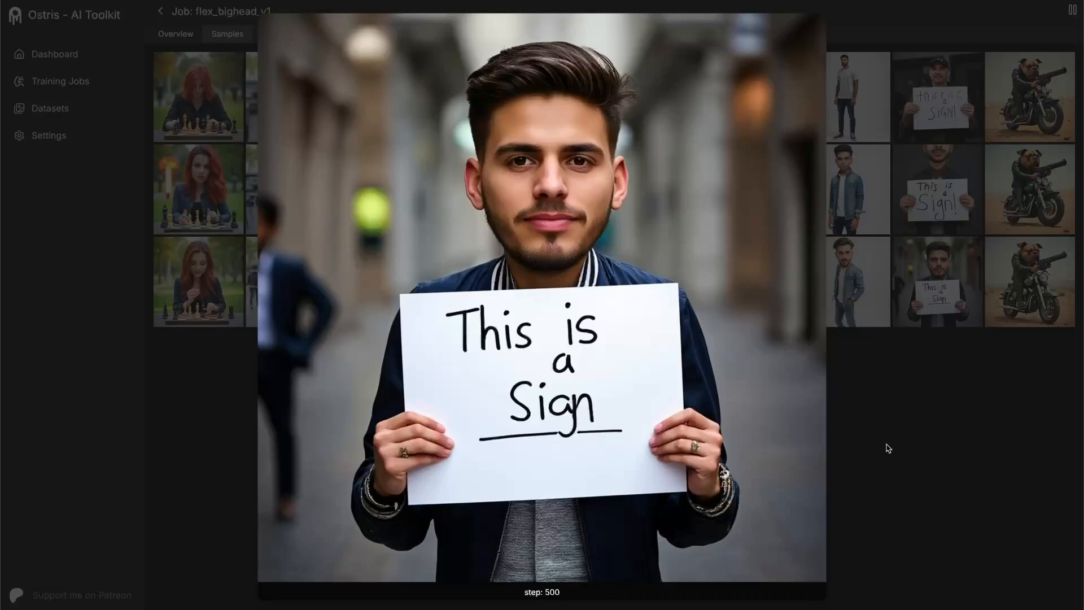
# - Compare the step 500 samples of the bulldog on the motorcycle and the sign holder with their step 250 and step 0 versions
pyautogui.press('Right')
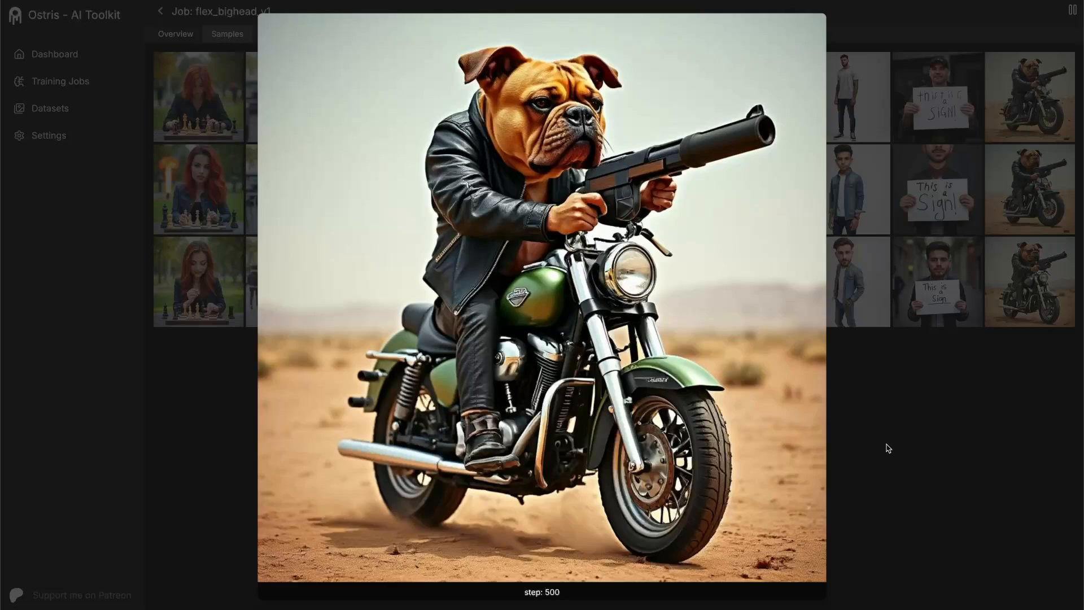
pyautogui.press('Up')
pyautogui.press('Up')
pyautogui.press('Down')
pyautogui.press('Down')
pyautogui.press('Left')
pyautogui.press('Up')
pyautogui.press('Down')
pyautogui.press('Up')
pyautogui.press('Up')
pyautogui.press('Down')
pyautogui.press('Down')
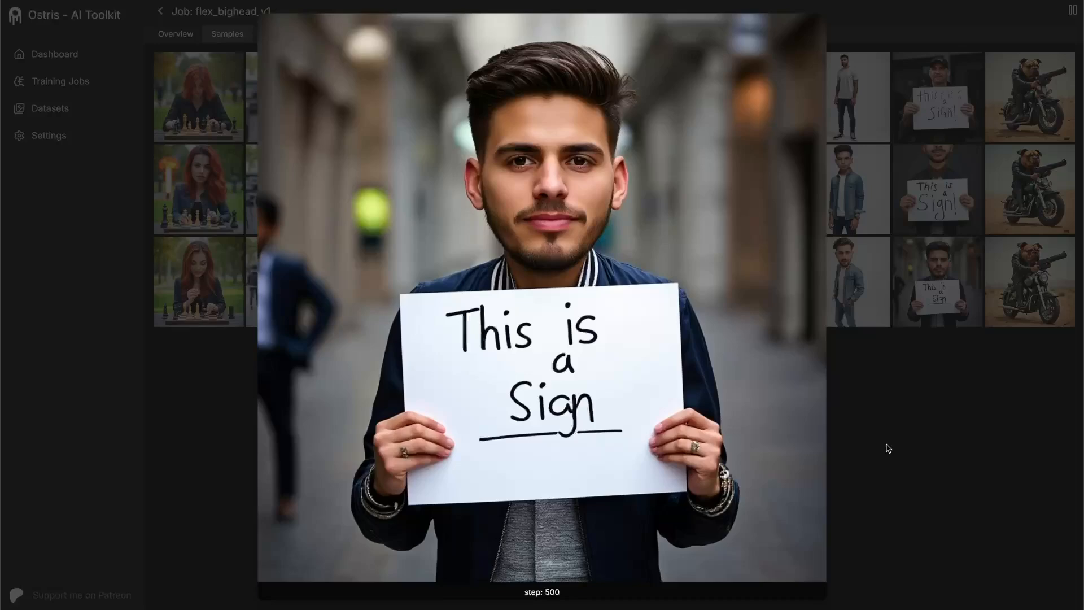
# - Compare the step 500 samples of the white-background man, wood-shop hipster and guitarist with their earlier versions
pyautogui.press('Left')
pyautogui.press('Up')
pyautogui.press('Down')
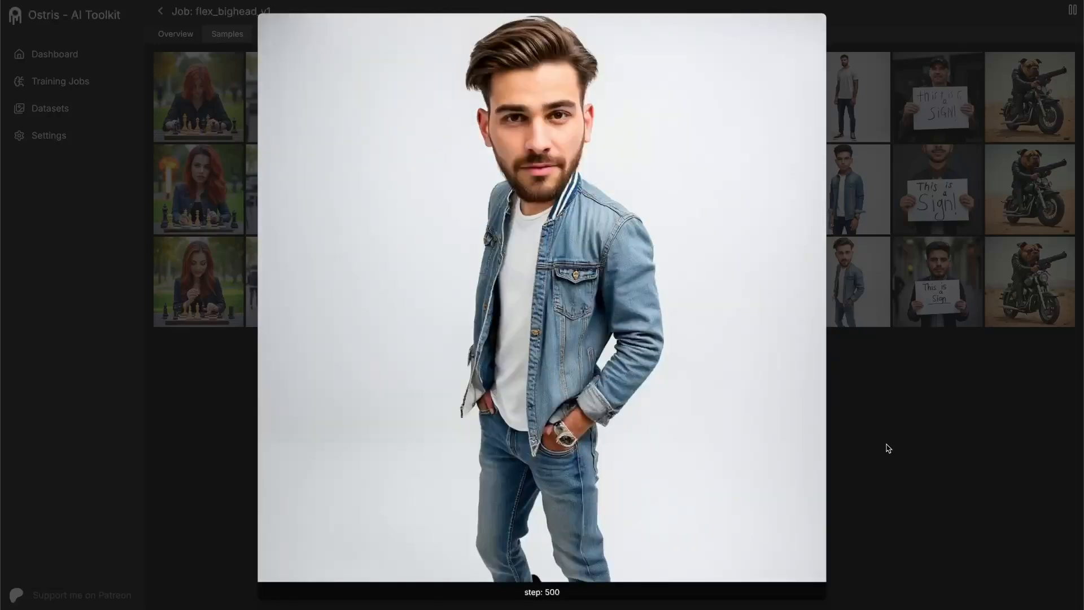
pyautogui.press('Left')
pyautogui.press('Up')
pyautogui.press('Up')
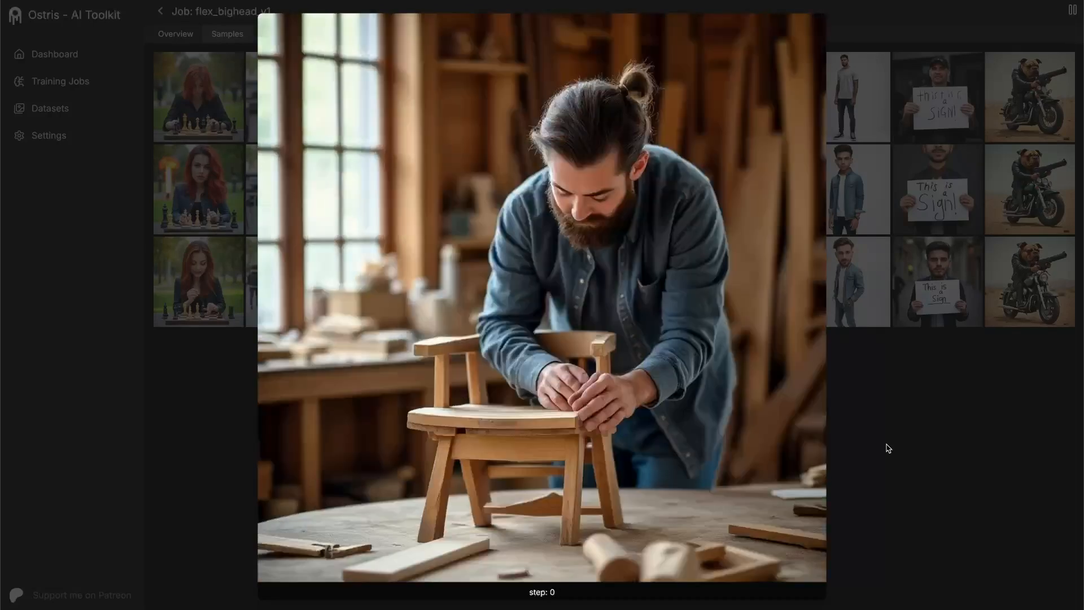
pyautogui.press('Down')
pyautogui.press('Down')
pyautogui.press('Left')
pyautogui.press('Up')
pyautogui.press('Down')
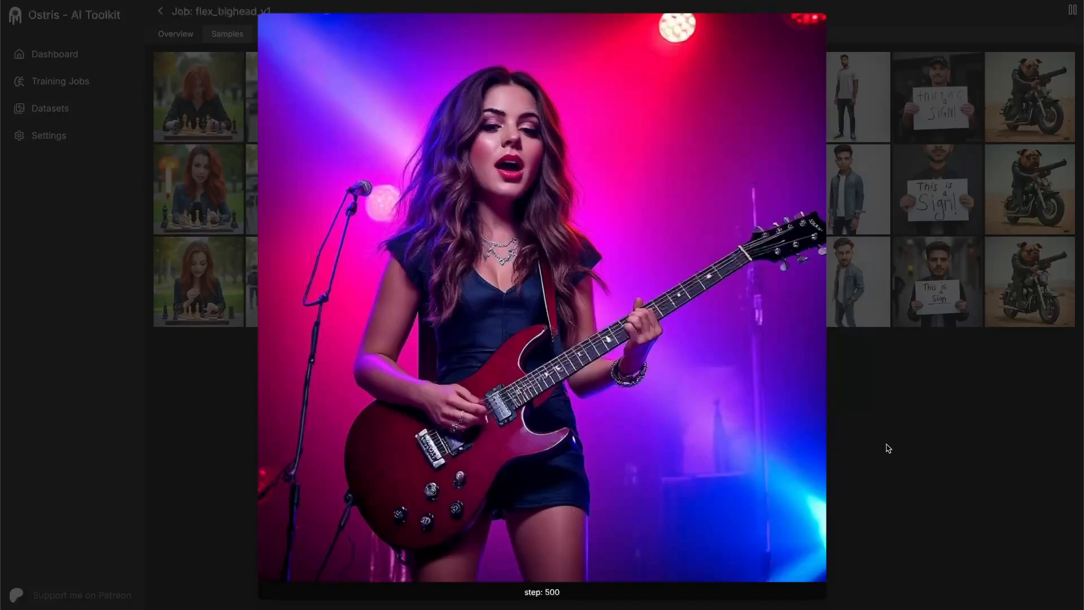
# - Check the step 500 samples back to the beach man with the shark, and close the full-size view
pyautogui.press('Right')
pyautogui.press('Up')
pyautogui.press('Down')
pyautogui.press('Right')
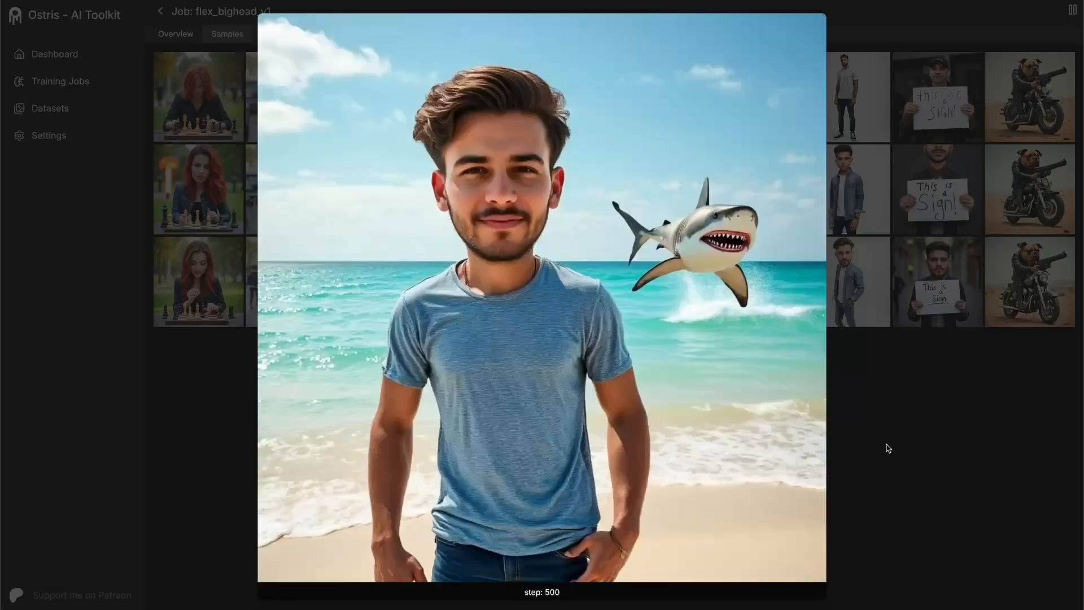
pyautogui.click(888, 448)
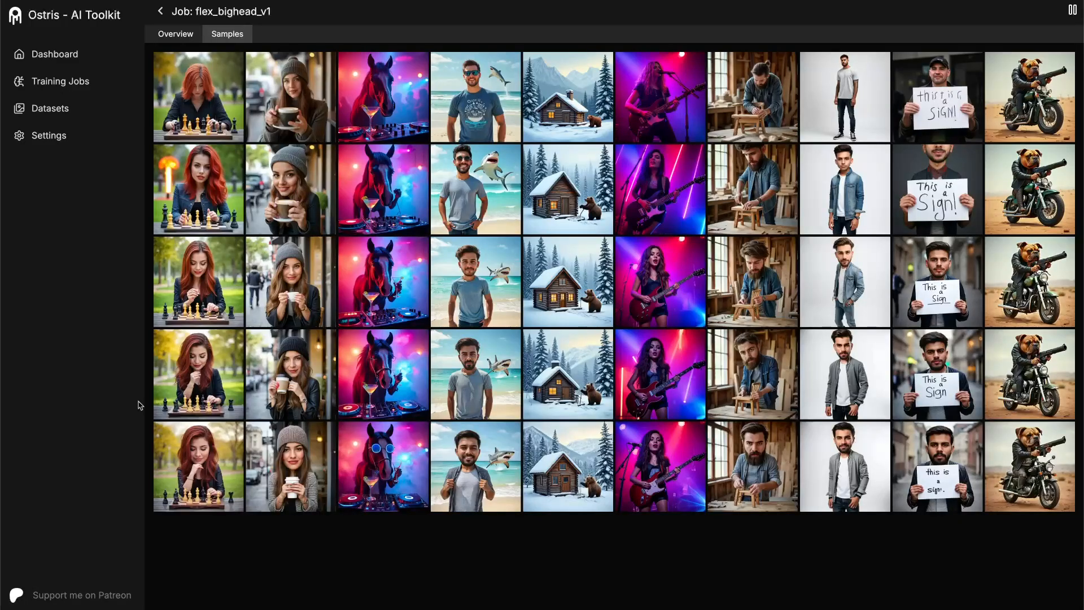
# - Compare the step 1000 chess player and coffee-cup woman samples with their earlier versions at full size
pyautogui.click(209, 481)
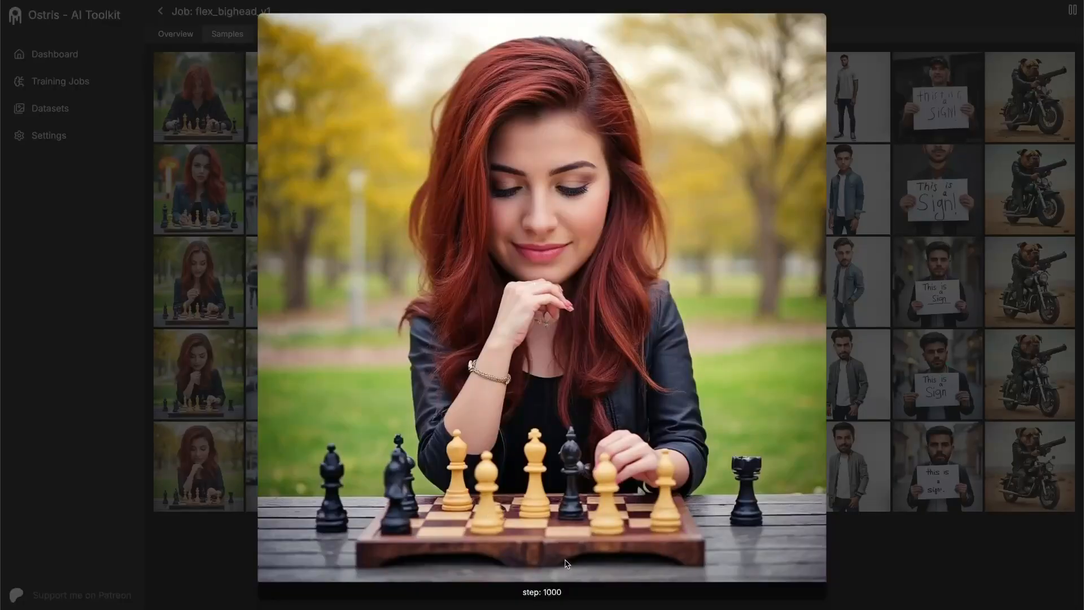
pyautogui.press('Up')
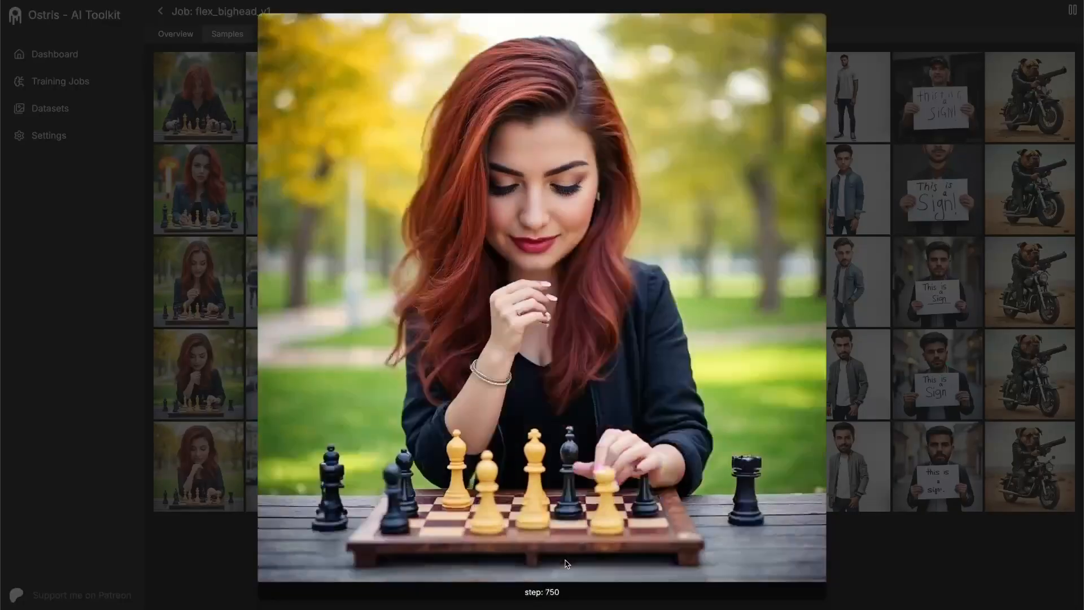
pyautogui.press('Up')
pyautogui.press('Down')
pyautogui.press('Down')
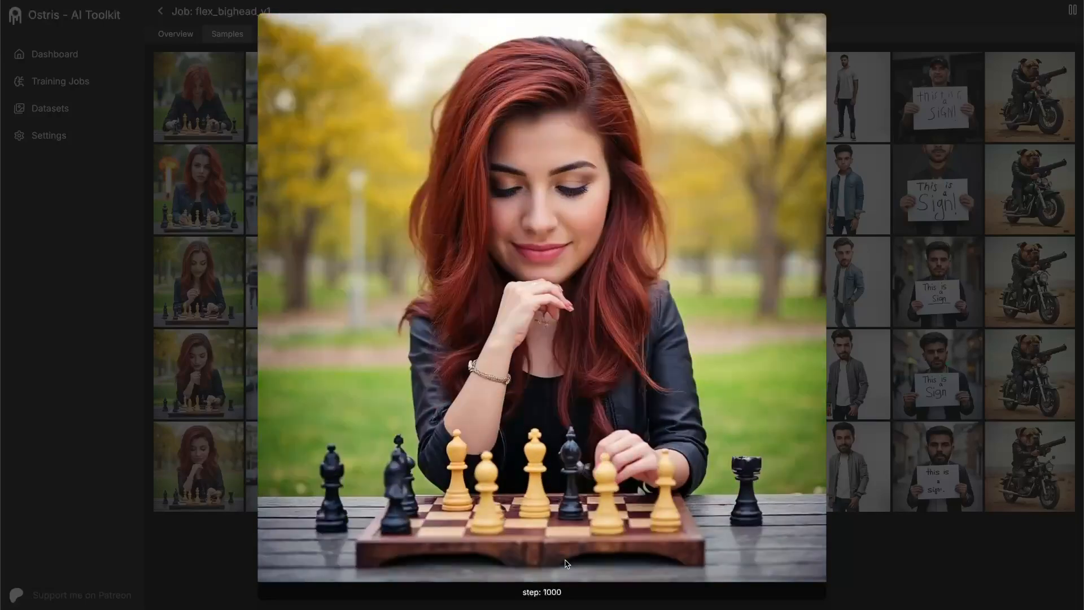
pyautogui.press('Right')
pyautogui.press('Up')
pyautogui.press('Down')
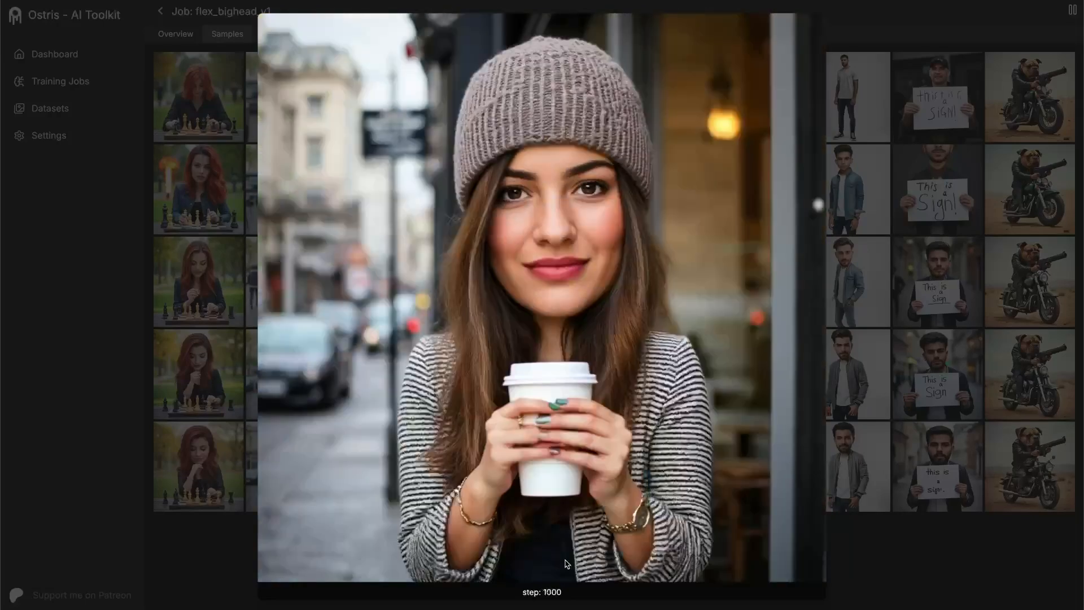
pyautogui.press('Left')
pyautogui.press('Up')
pyautogui.press('Down')
# - Compare the step 1000 horse DJ sample with its step 750 and step 500 versions
pyautogui.press('Right')
pyautogui.press('Right')
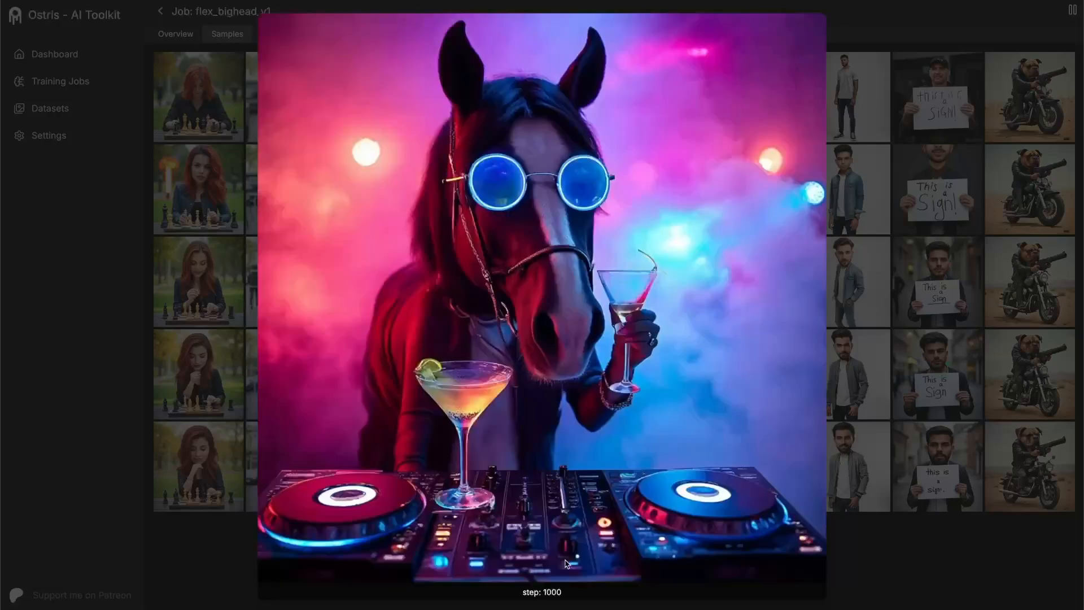
pyautogui.press('Up')
pyautogui.press('Down')
pyautogui.press('Up')
pyautogui.press('Up')
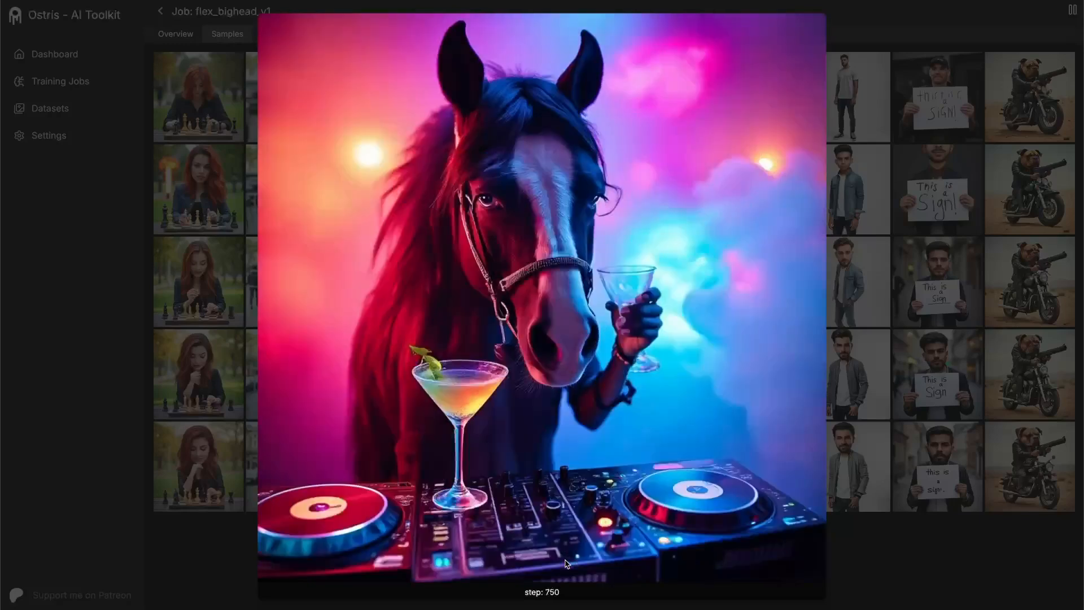
pyautogui.press('Down')
pyautogui.press('Down')
# - Compare the step 1000 samples of the beach man with the shark and the bear's snowy cabin with their step 750 versions
pyautogui.press('Right')
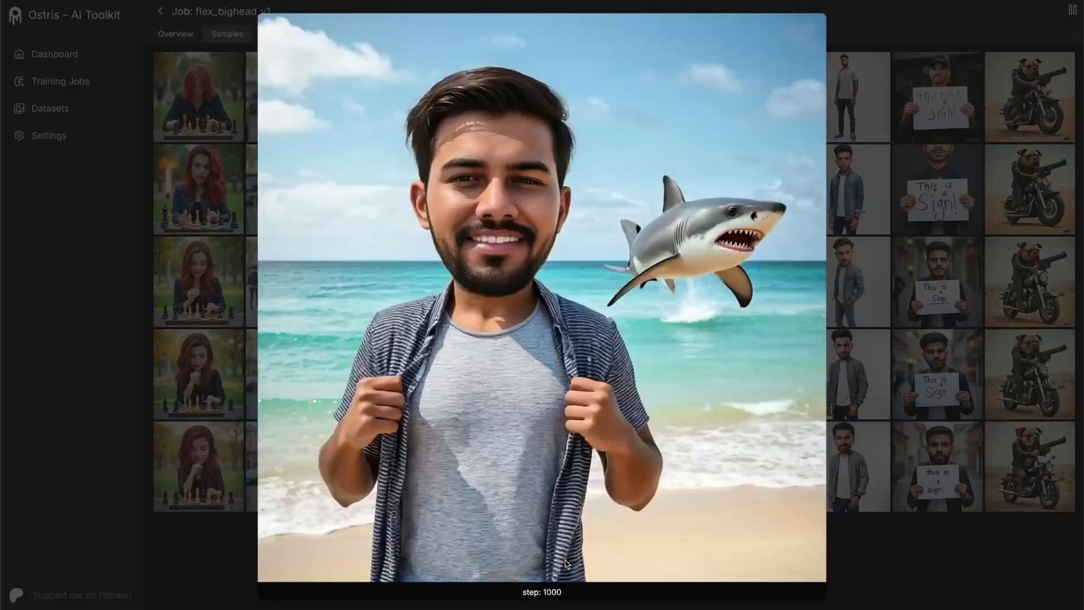
pyautogui.press('Up')
pyautogui.press('Down')
pyautogui.press('Right')
pyautogui.press('Up')
pyautogui.press('Down')
pyautogui.press('Up')
pyautogui.press('Down')
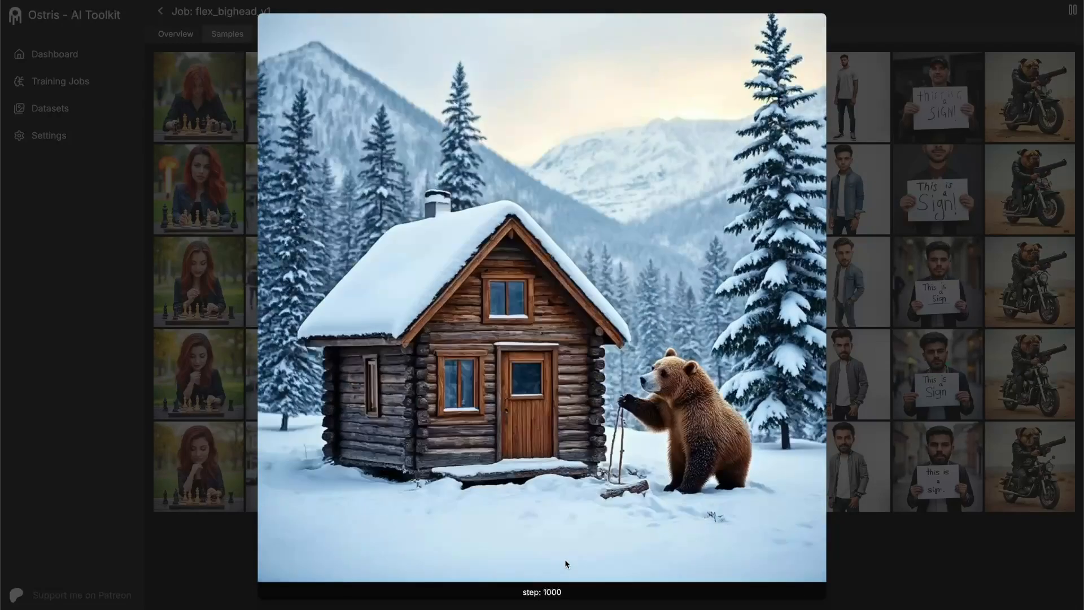
# - Go through the step 1000 samples from the guitarist to the bulldog biker, comparing the guitarist and sign holder with their earlier versions
pyautogui.press('Right')
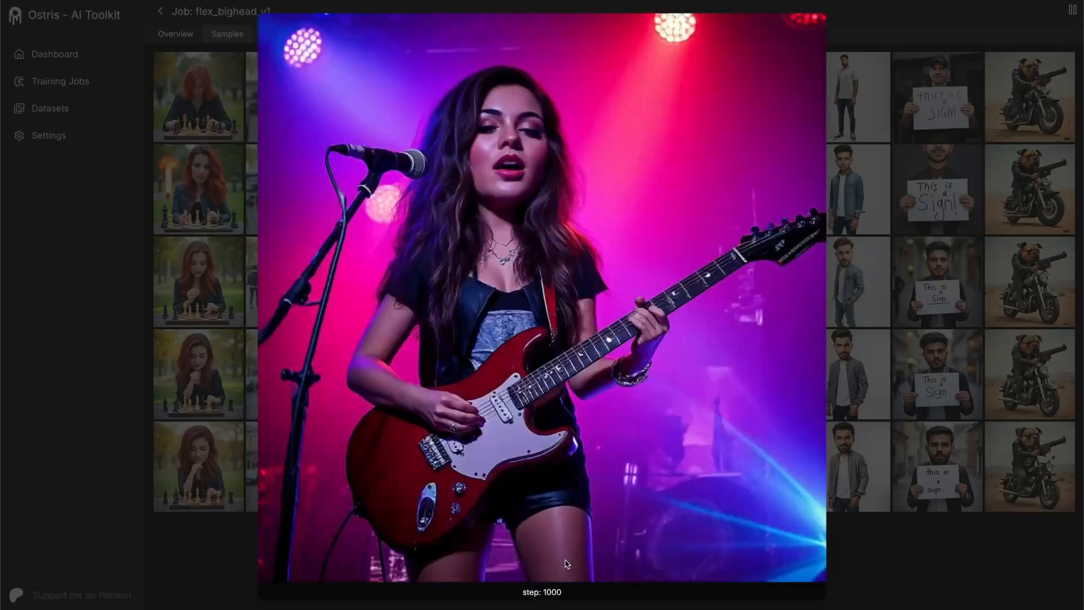
pyautogui.press('Up')
pyautogui.press('Down')
pyautogui.press('Right')
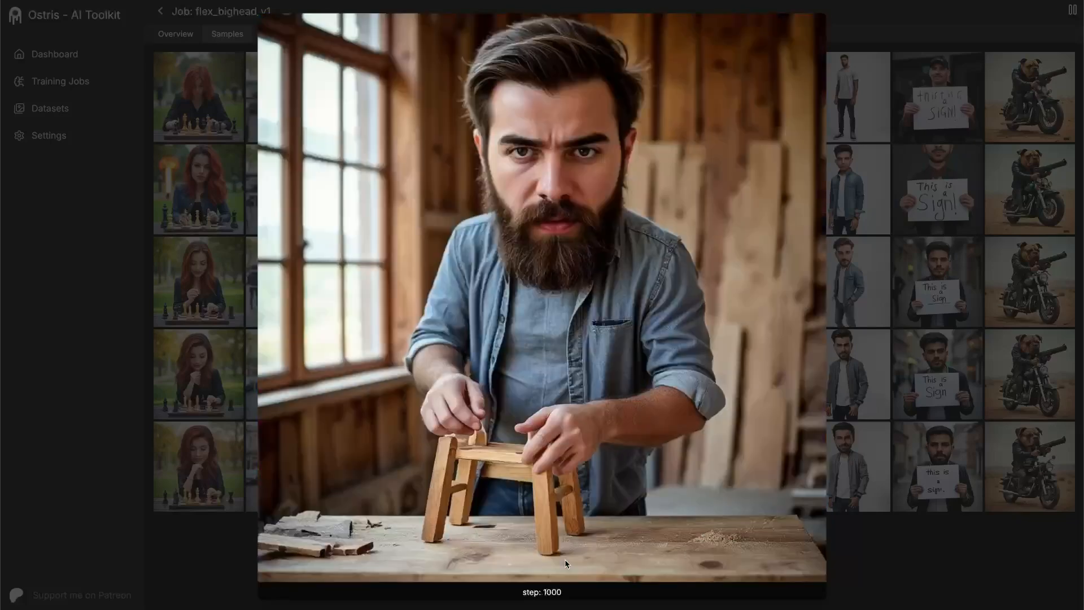
pyautogui.press('Right')
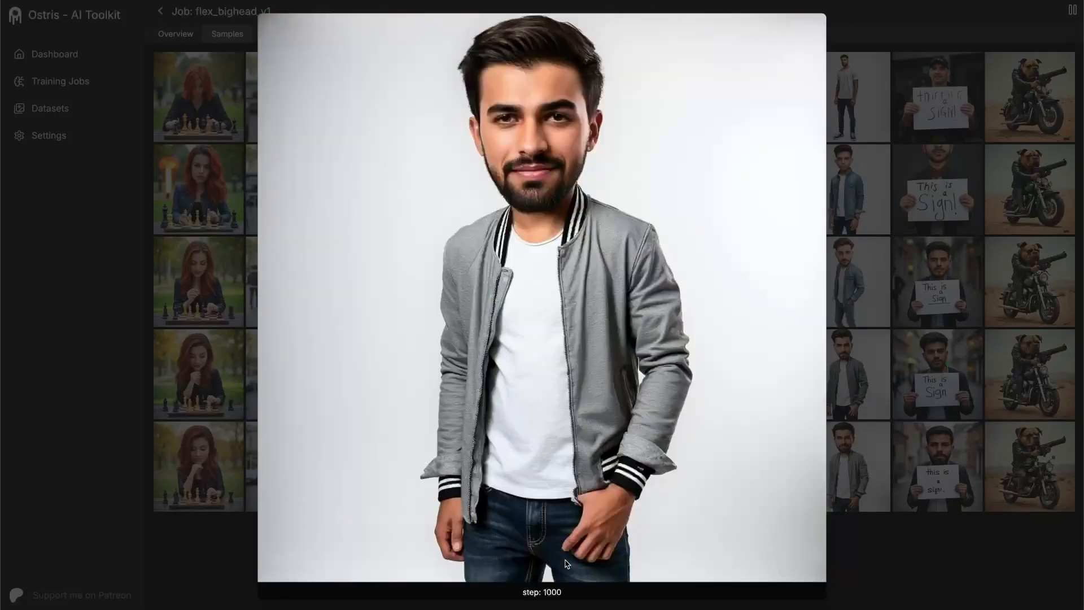
pyautogui.press('Right')
pyautogui.press('Up')
pyautogui.press('Down')
pyautogui.press('Right')
# - Revisit the step 1000 samples between the horse DJ and the wood-shop hipster, viewing the people and non-human subjects side by side
pyautogui.press('Left')
pyautogui.press('Left')
pyautogui.press('Left')
pyautogui.press('Left')
pyautogui.press('Left')
pyautogui.press('Left')
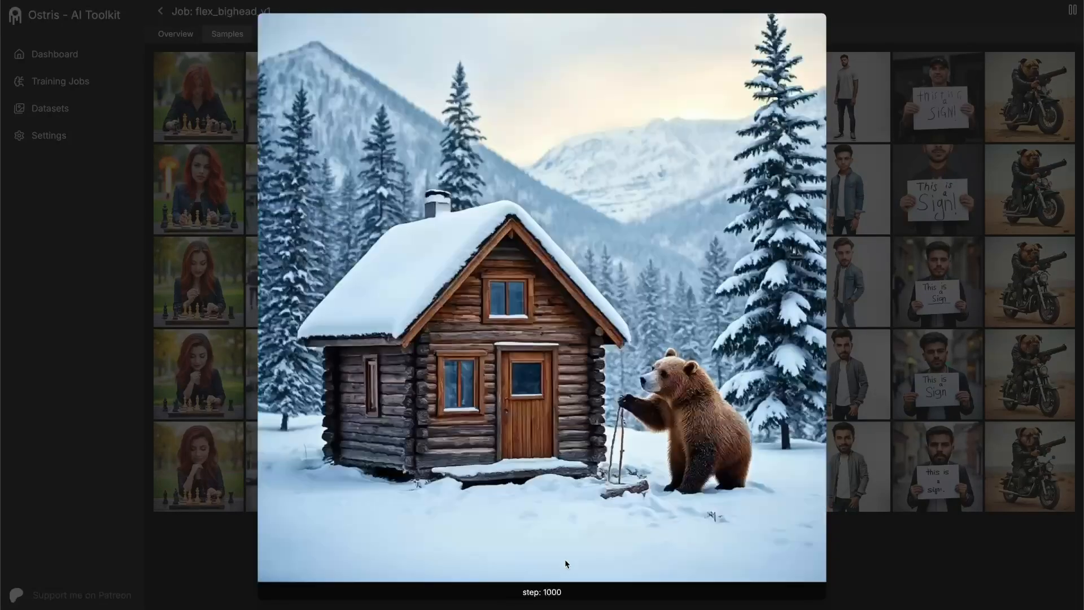
pyautogui.press('Right')
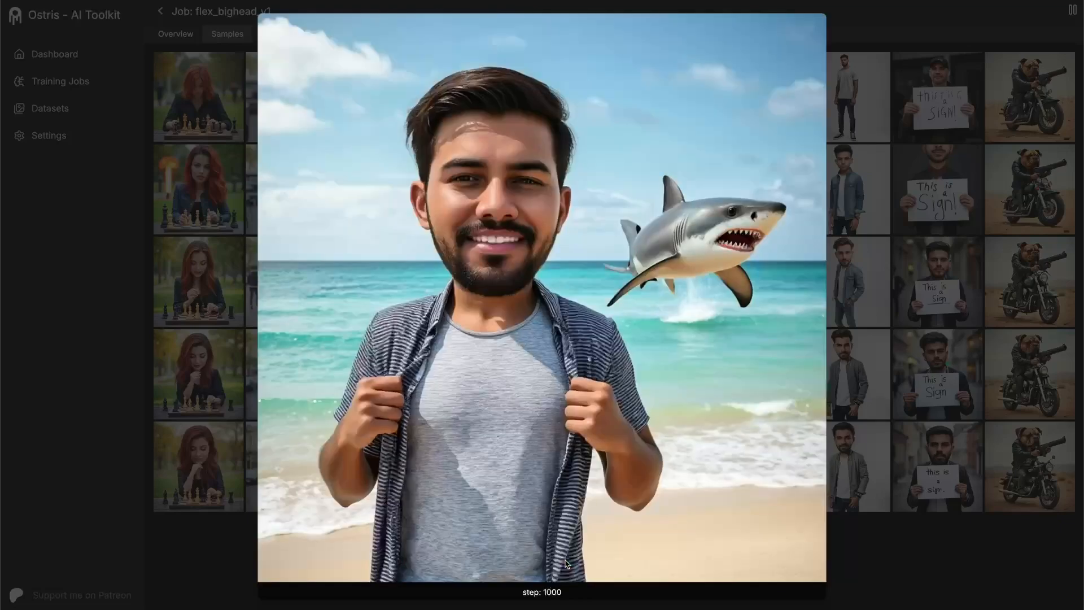
pyautogui.press('Right')
pyautogui.press('Right')
pyautogui.press('Right')
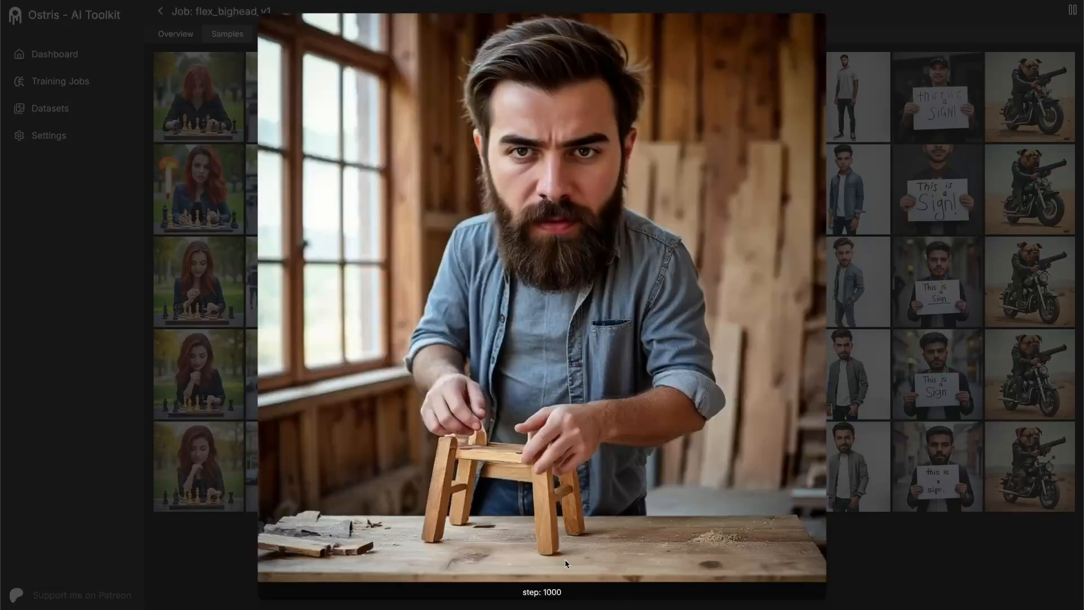
pyautogui.press('Right')
pyautogui.press('Left')
pyautogui.press('Left')
pyautogui.press('Left')
pyautogui.press('Left')
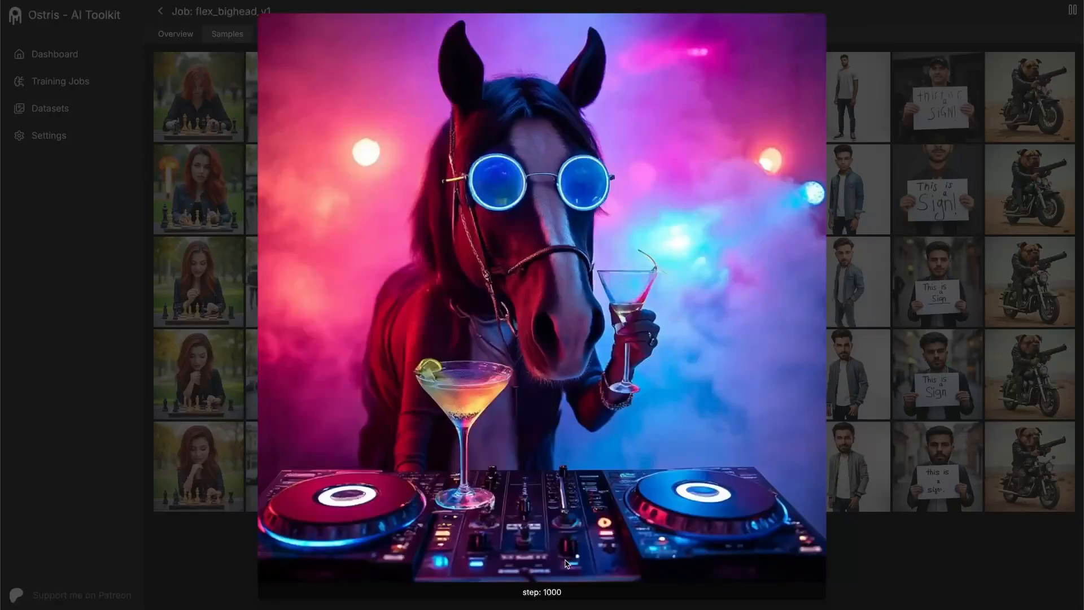
pyautogui.press('Right')
pyautogui.press('Right')
pyautogui.press('Right')
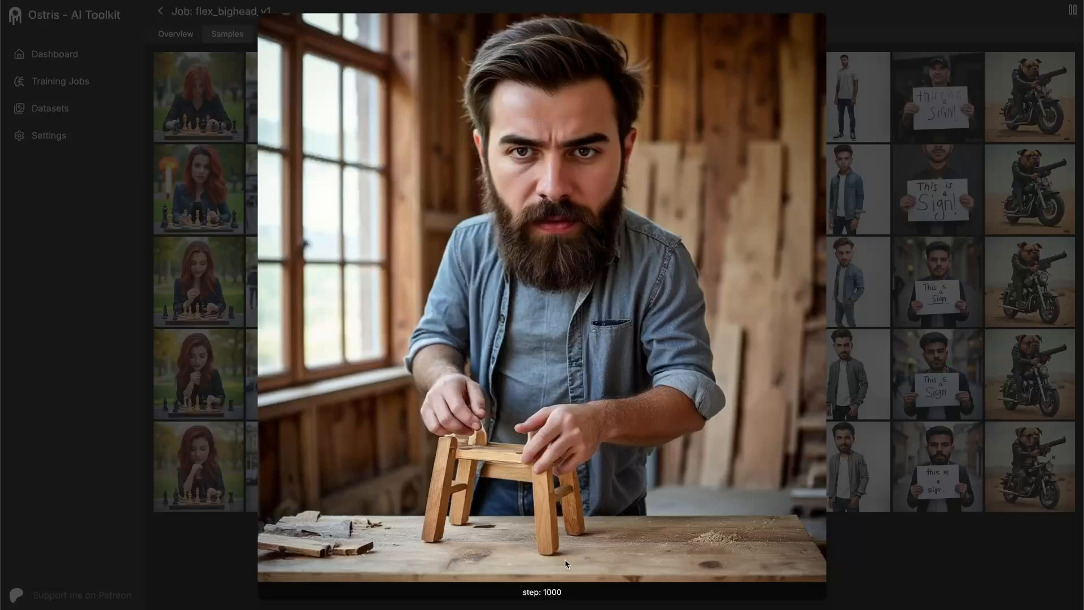
# - Compare the step 1000 white-background man and wood-shop hipster with their earlier versions, and close the full-size view
pyautogui.press('Right')
pyautogui.press('Up')
pyautogui.press('Up')
pyautogui.press('Down')
pyautogui.press('Down')
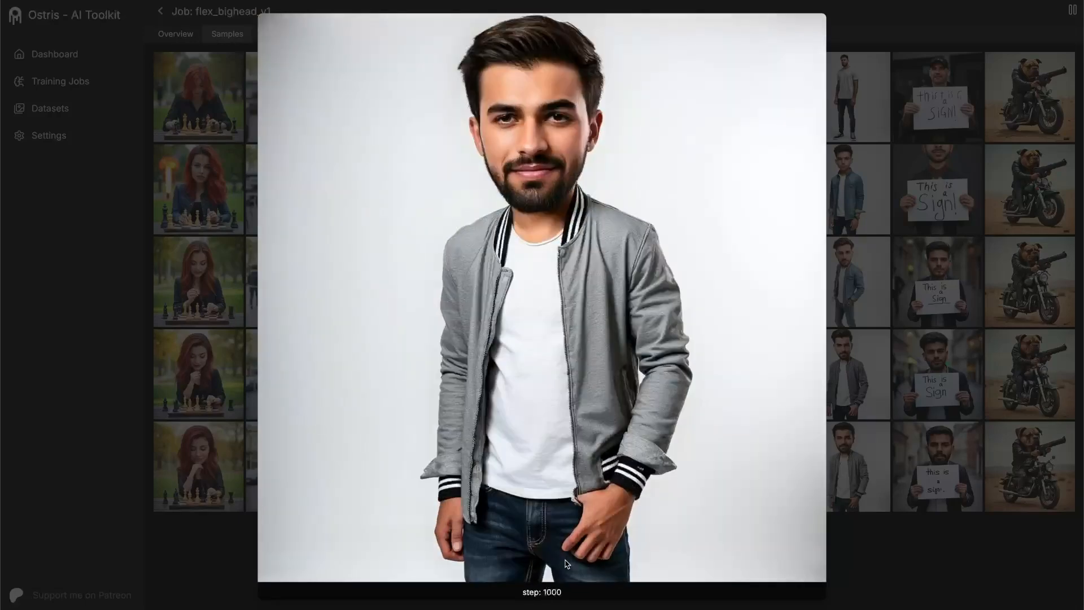
pyautogui.press('Left')
pyautogui.press('Up')
pyautogui.press('Down')
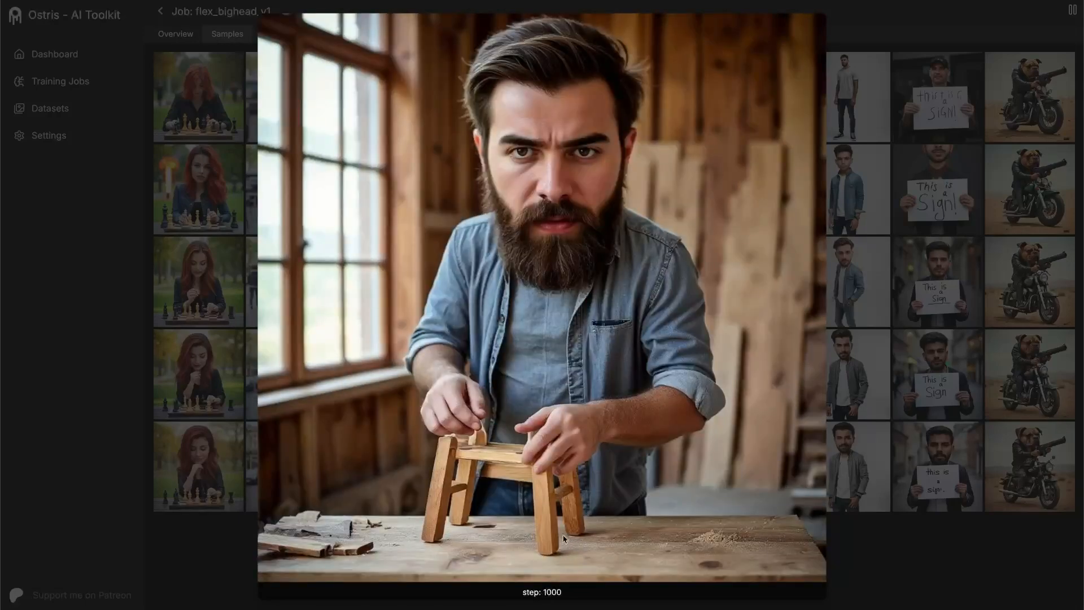
pyautogui.click(981, 219)
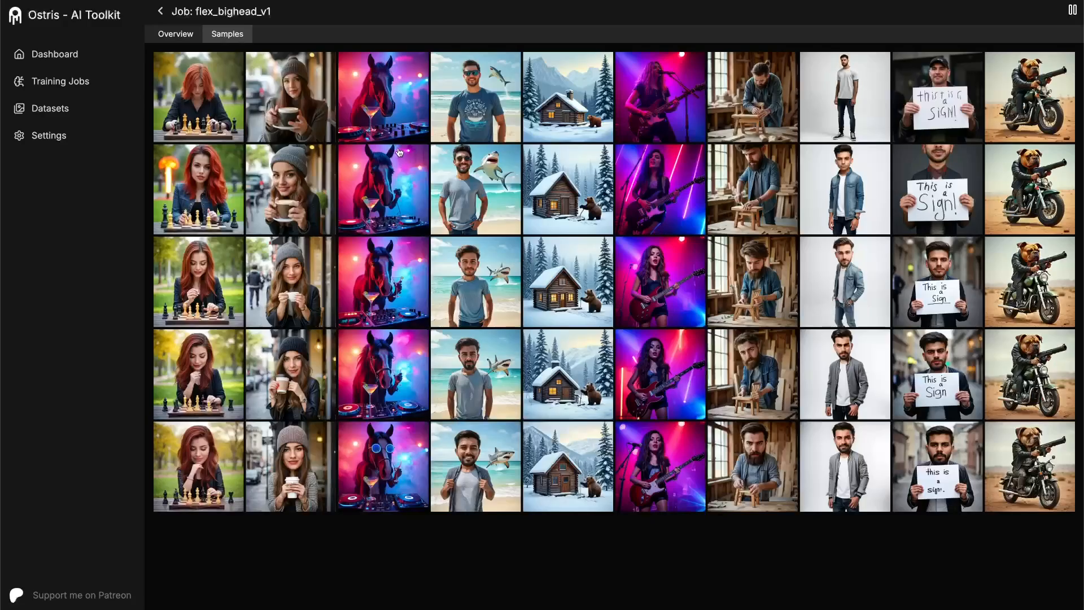
# - Check the training progress in the job overview and stop the flex_bighead_v1 job
pyautogui.click(176, 35)
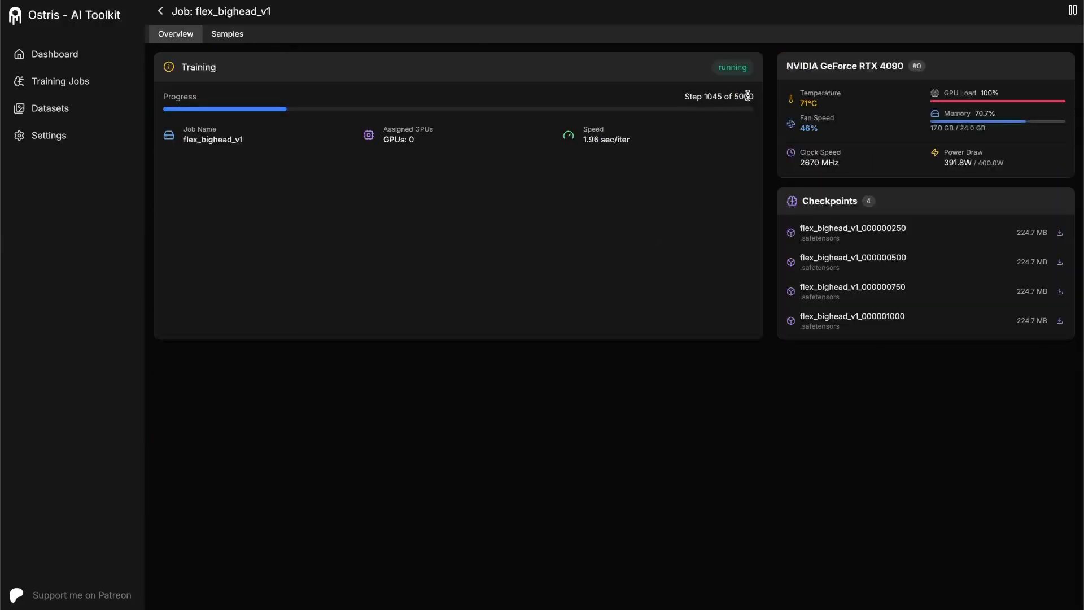
pyautogui.moveTo(753, 97); pyautogui.dragTo(703, 98)
pyautogui.click(664, 96)
pyautogui.click(1072, 13)
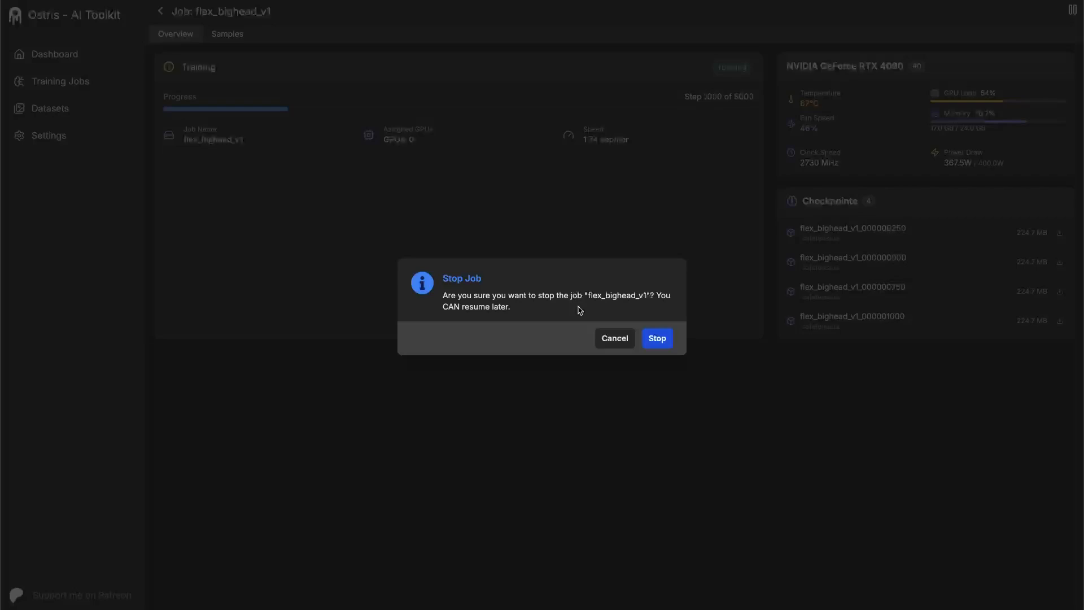
pyautogui.click(655, 338)
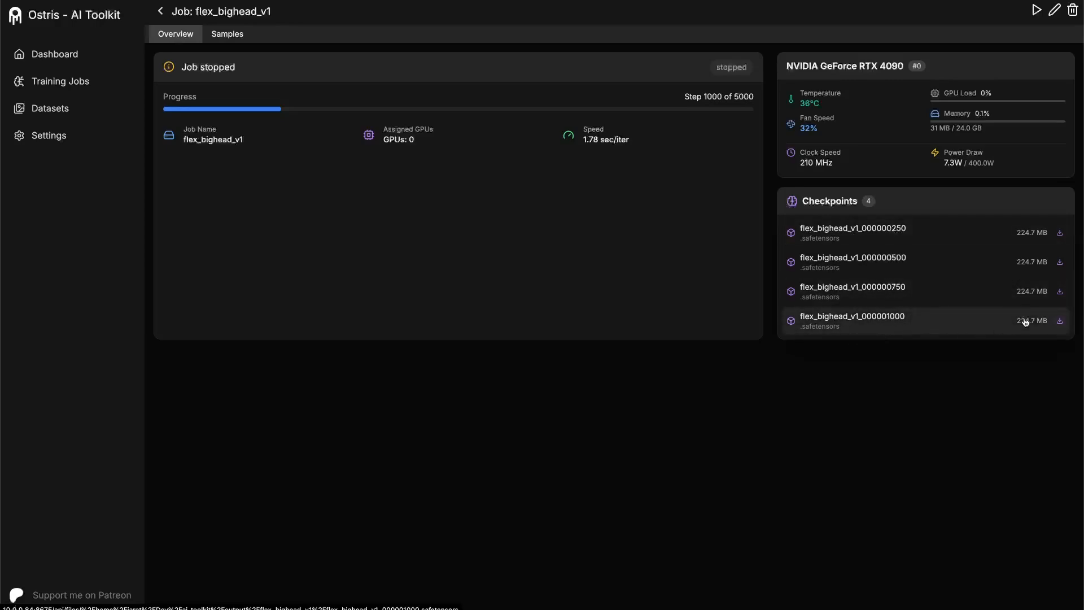
# - Download the flex_bighead_v1_000001000 safetensors checkpoint into the bighead folder, allowing the browser to keep the file
pyautogui.click(1061, 323)
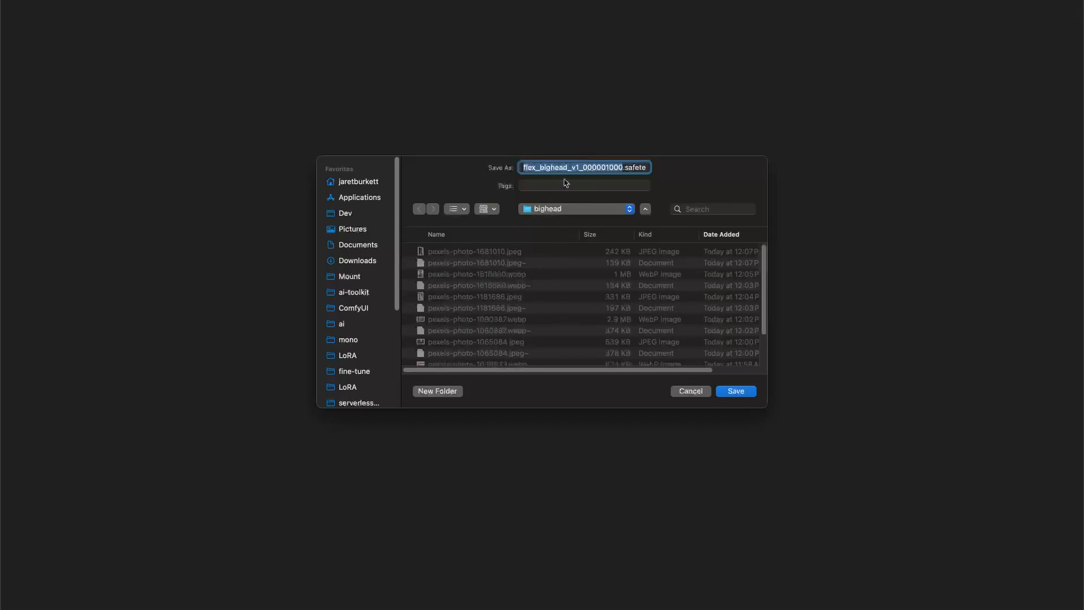
pyautogui.click(742, 389)
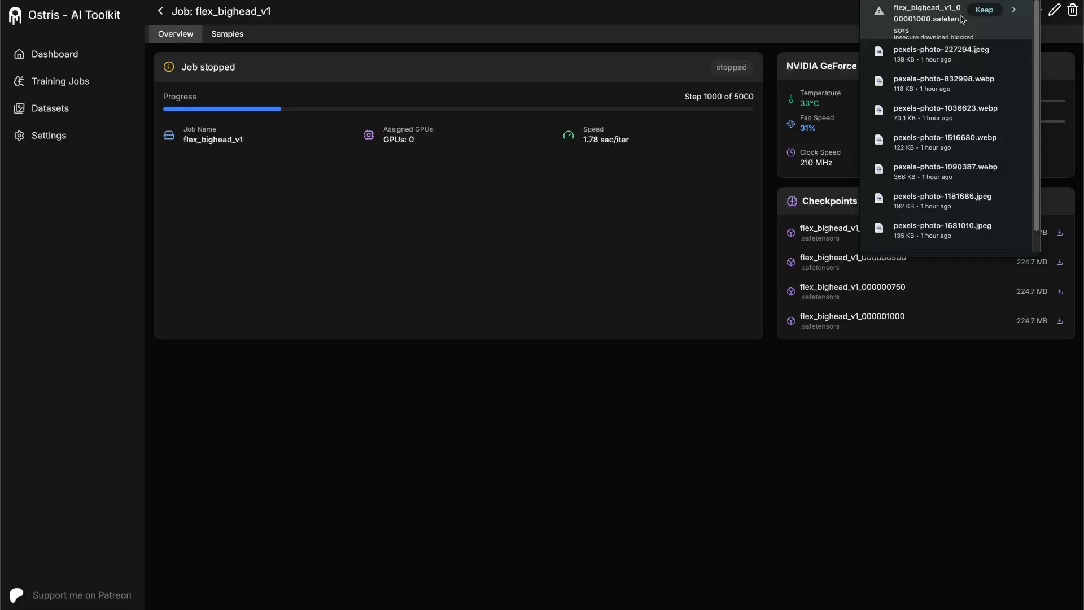
pyautogui.click(985, 10)
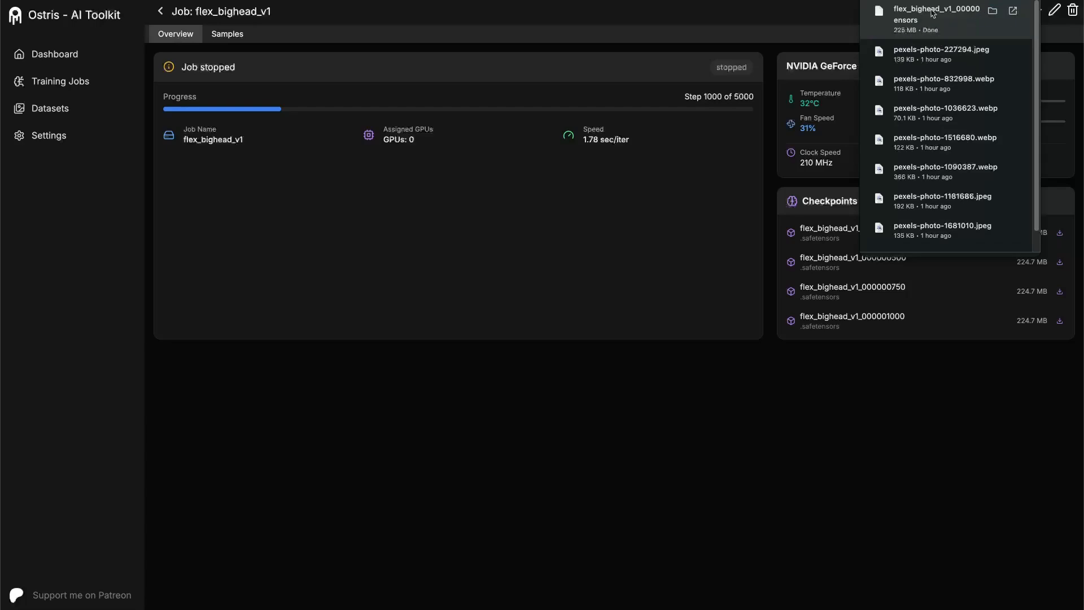
pyautogui.click(764, 21)
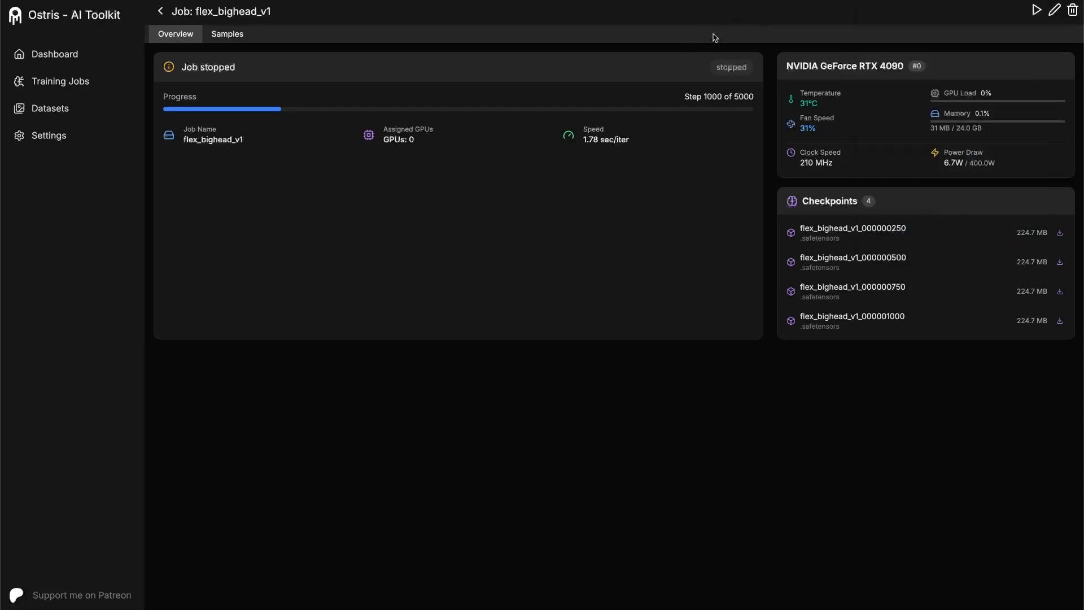
# - Look over the job's sample grid once more and return to the overview
pyautogui.click(227, 35)
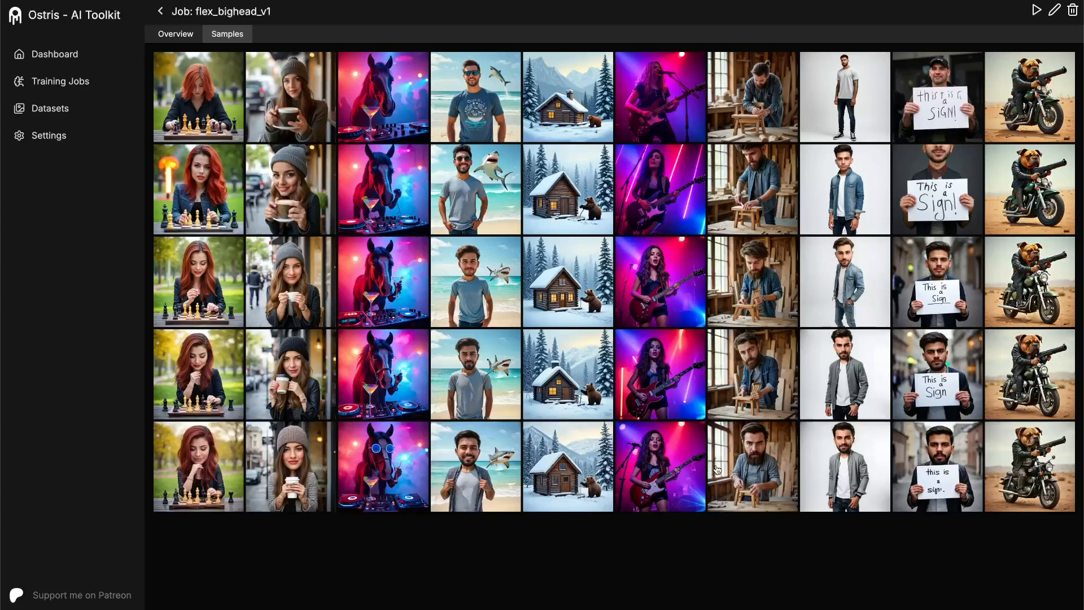
pyautogui.click(175, 36)
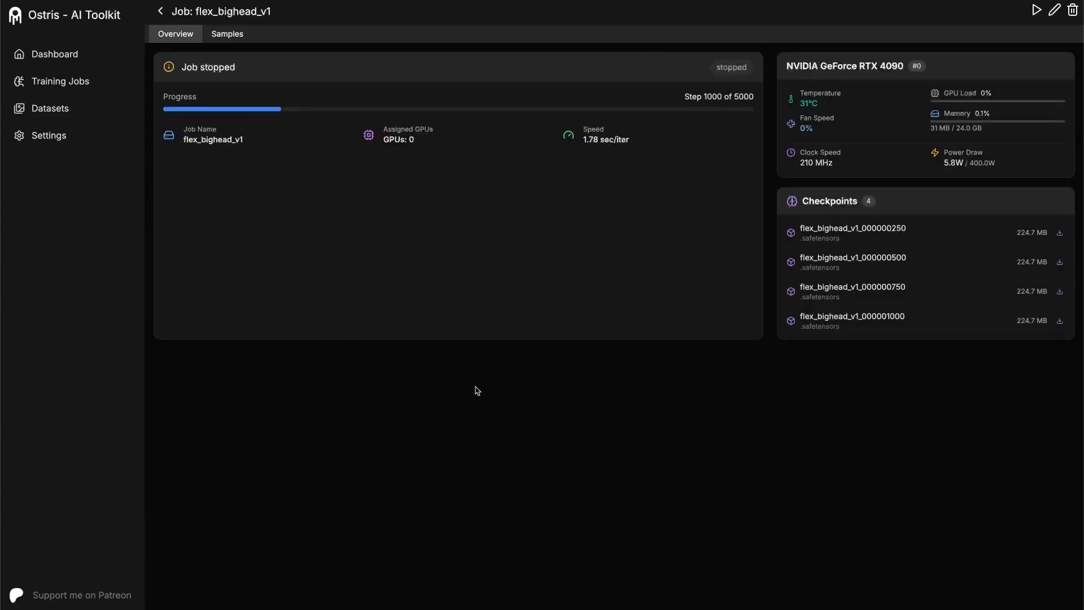